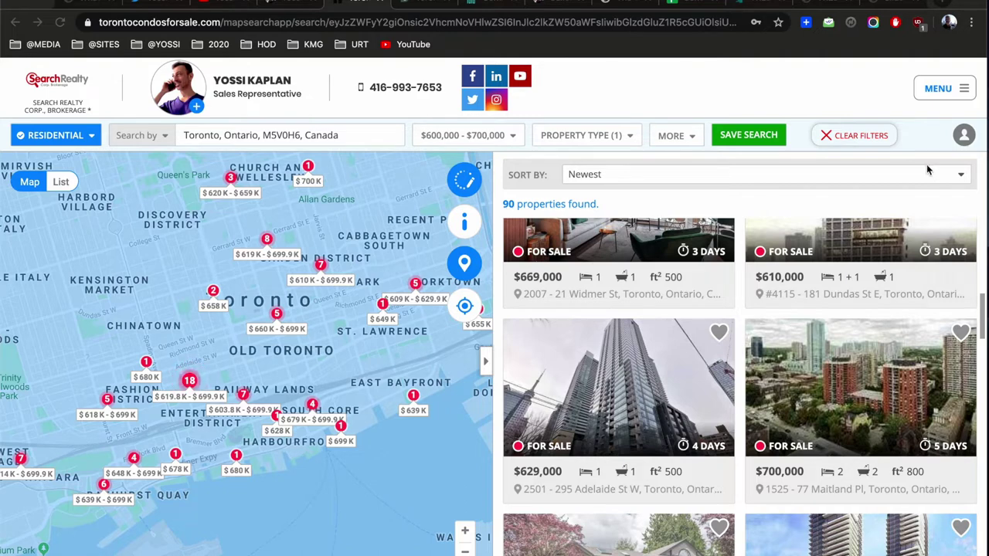
Go to the TREB market stats page on trebhome.com
click(757, 7)
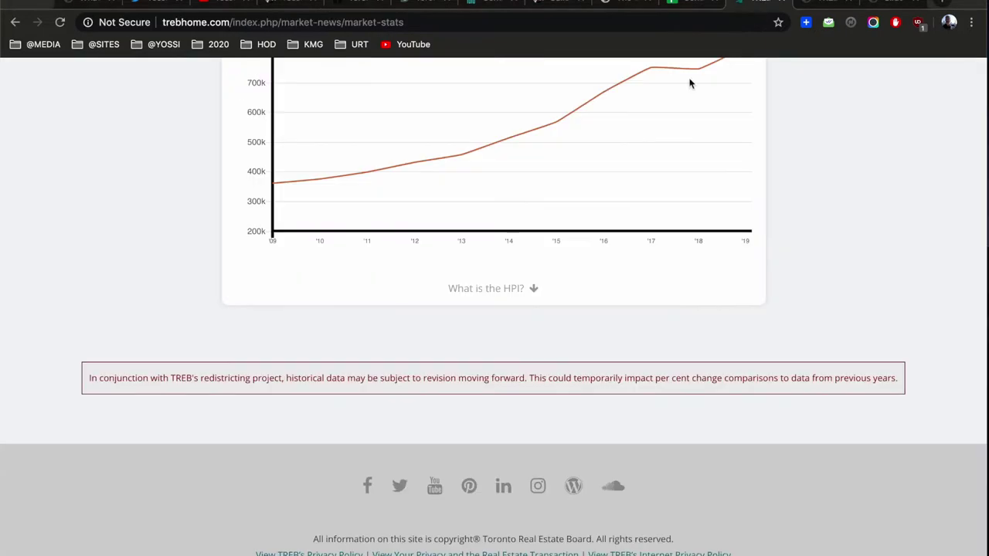
scroll(519, 331, up, 15)
scroll(518, 331, up, 4)
scroll(518, 331, down, 6)
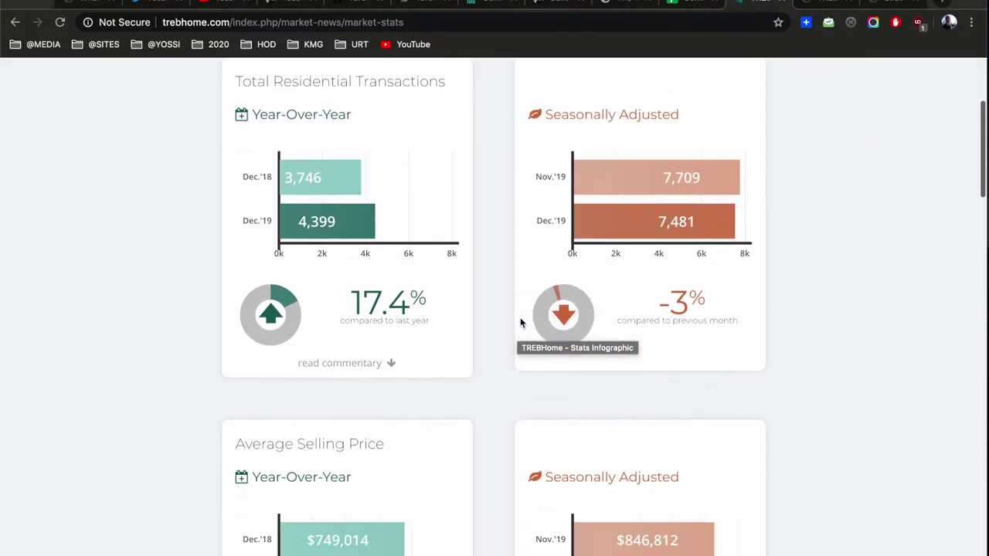
Find the November 2019 Market Watch sales-by-price-range table, then view the realtor's Twitter profile
click(830, 10)
scroll(336, 270, down, 5)
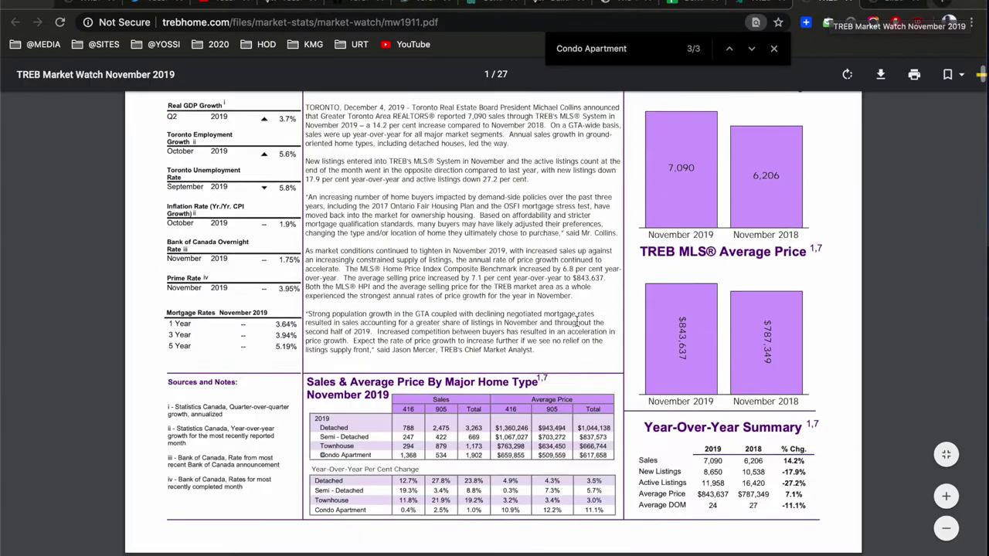
scroll(336, 270, up, 5)
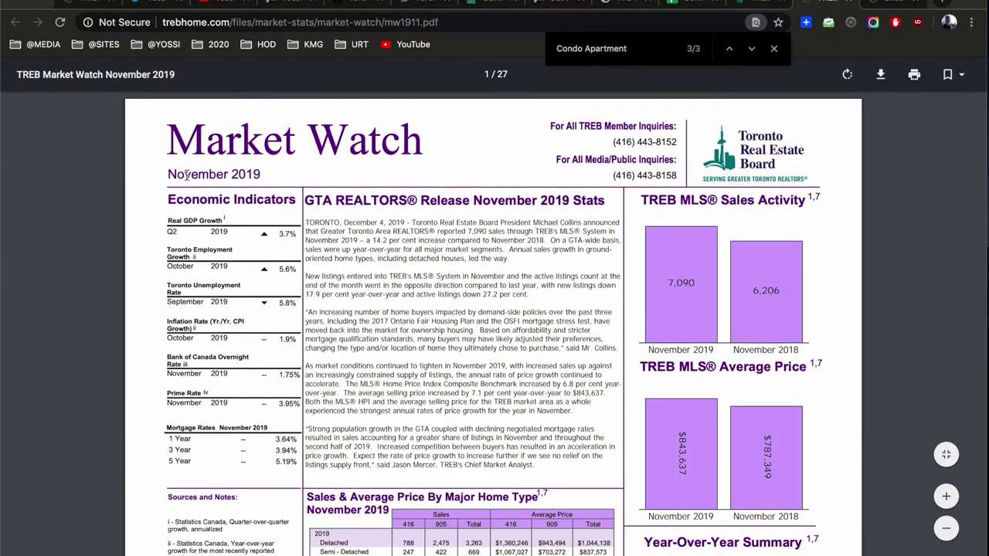
scroll(432, 248, down, 5)
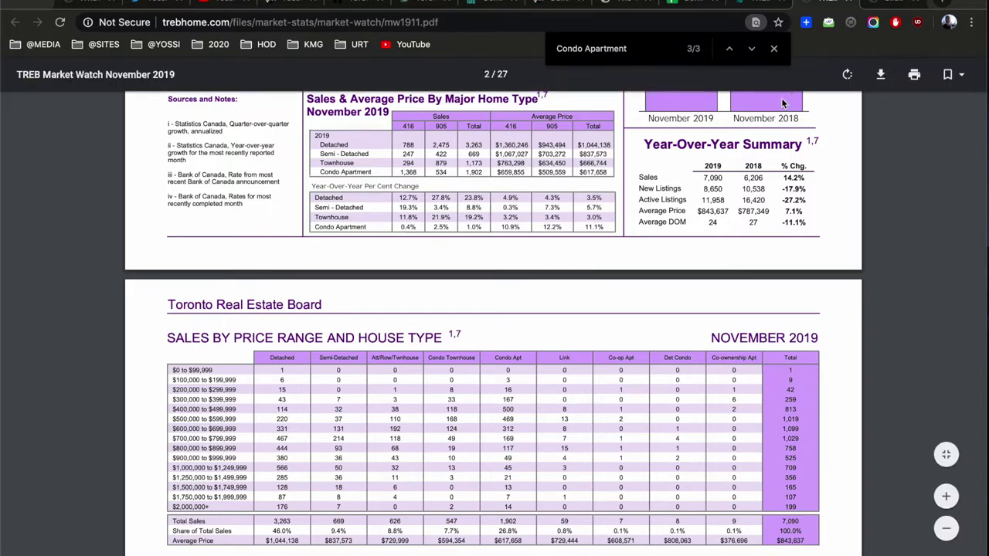
click(149, 5)
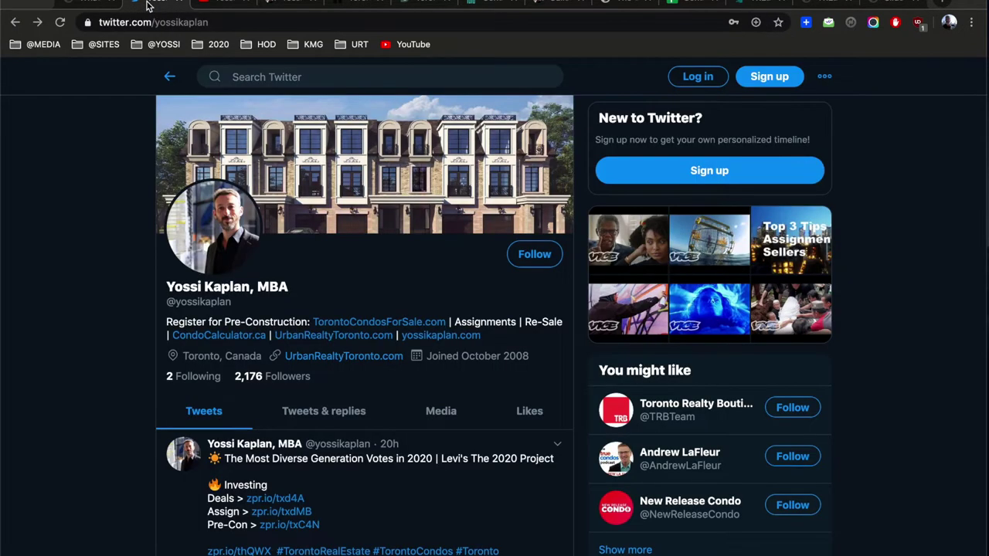
Scroll the YouTube channel's videos, then visit yossikaplan.com and the TorontoCondosForSale $600k–$700k map
click(224, 4)
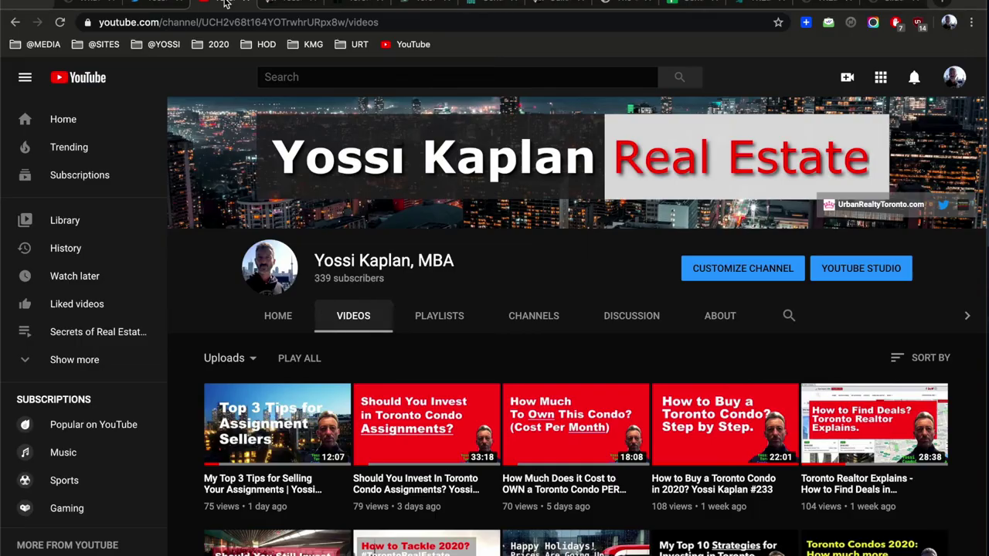
scroll(374, 308, down, 15)
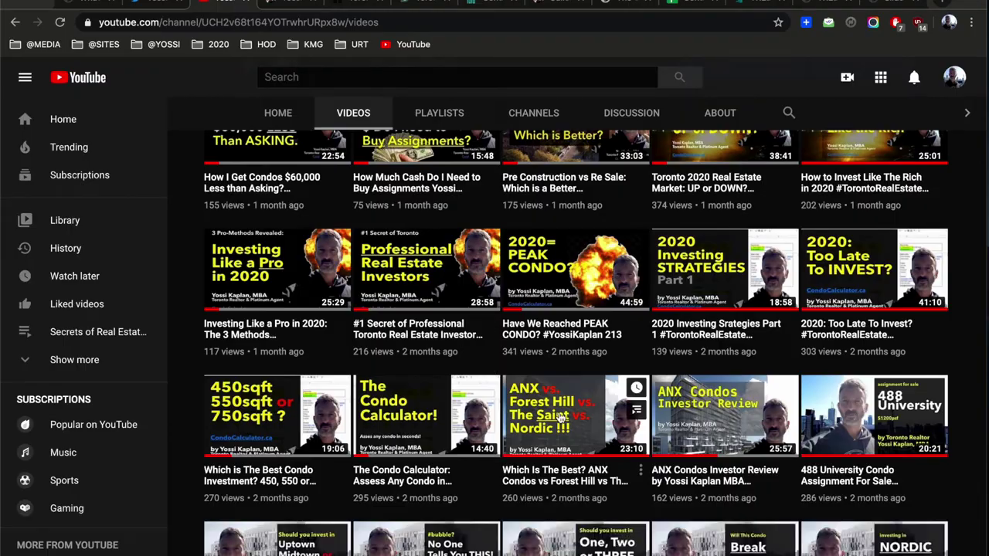
scroll(560, 417, down, 5)
scroll(559, 417, down, 5)
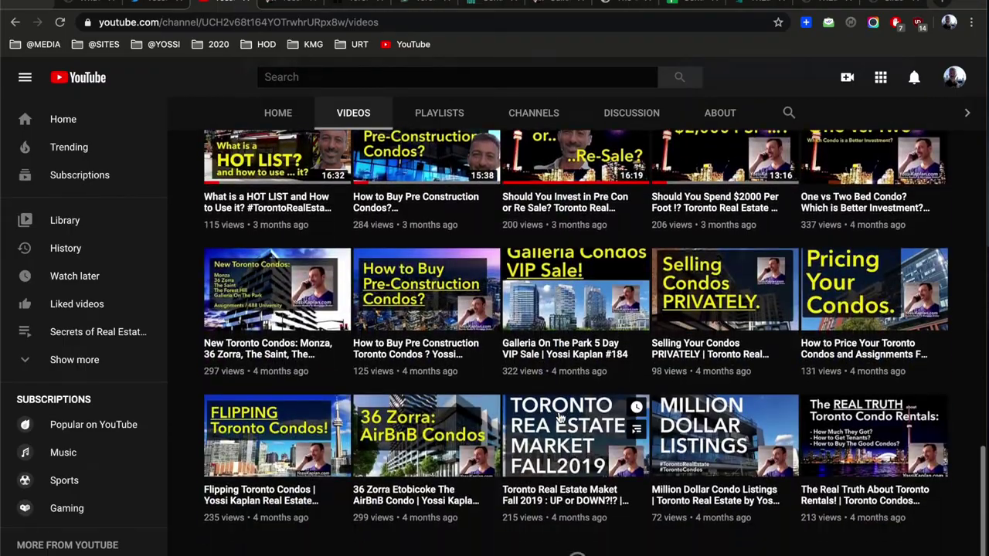
scroll(560, 418, up, 20)
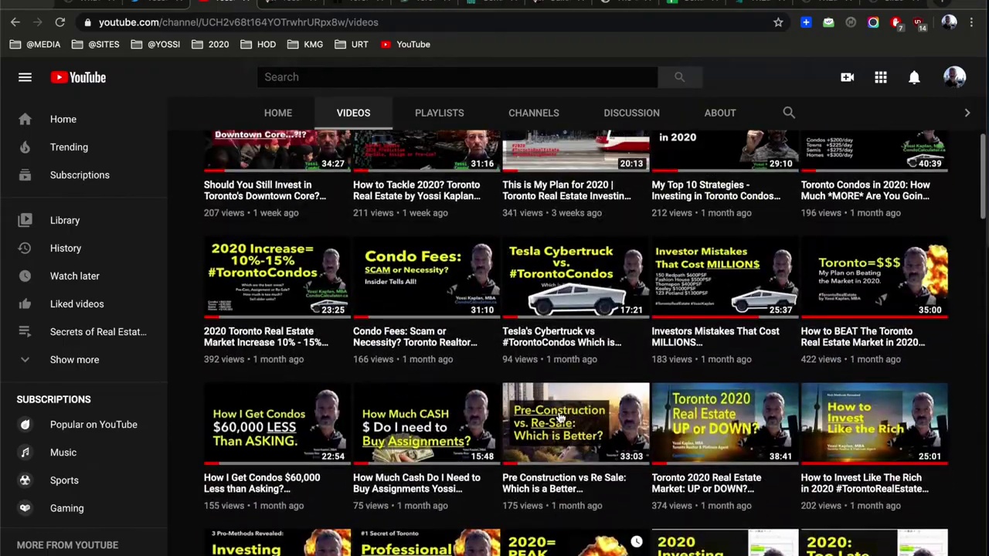
scroll(559, 417, down, 3)
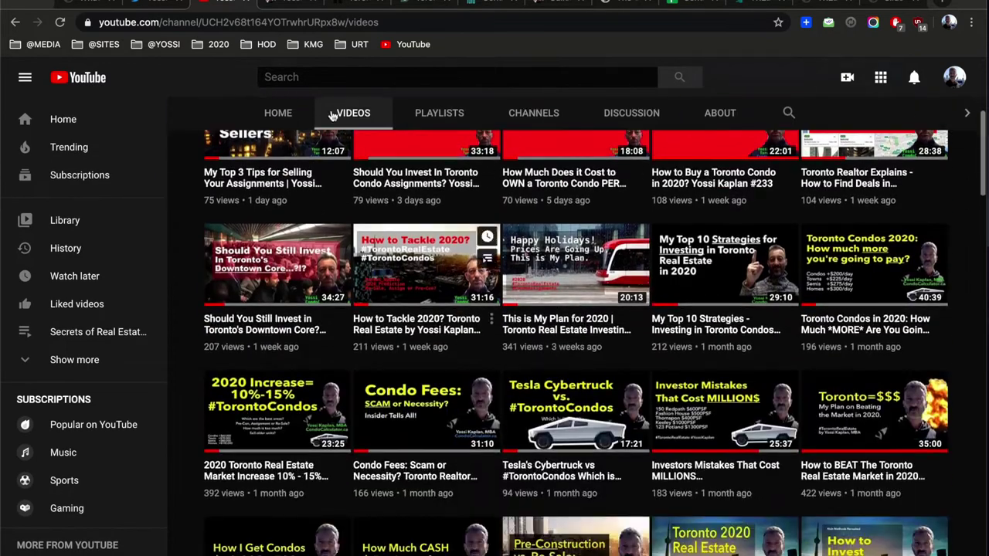
click(289, 4)
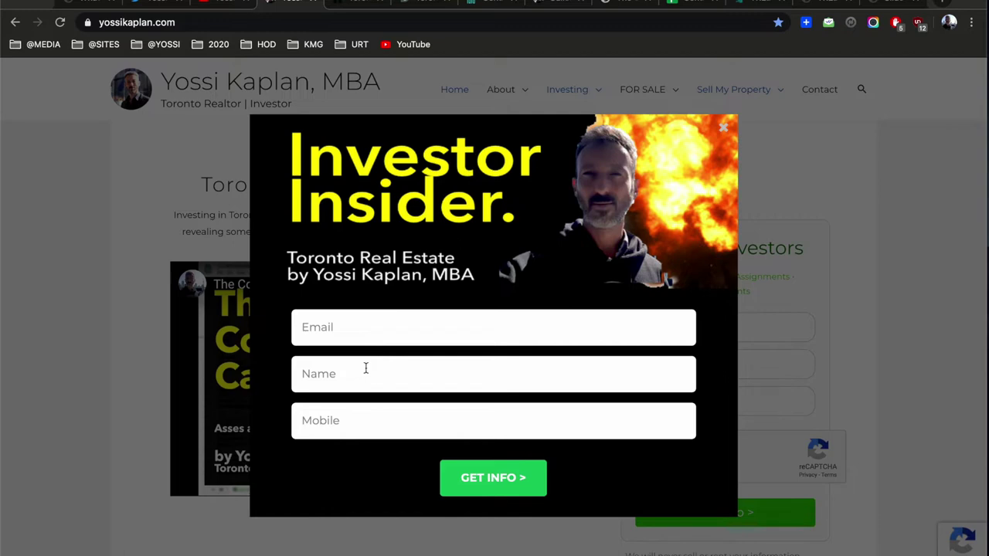
click(352, 6)
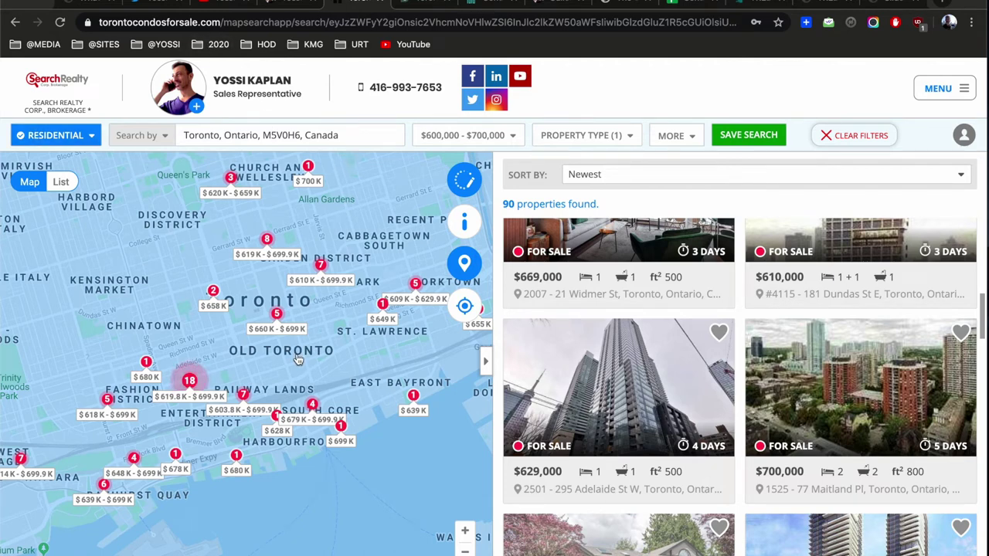
Check the price range, property type and listing status filters behind the 90 results
click(442, 136)
click(442, 136)
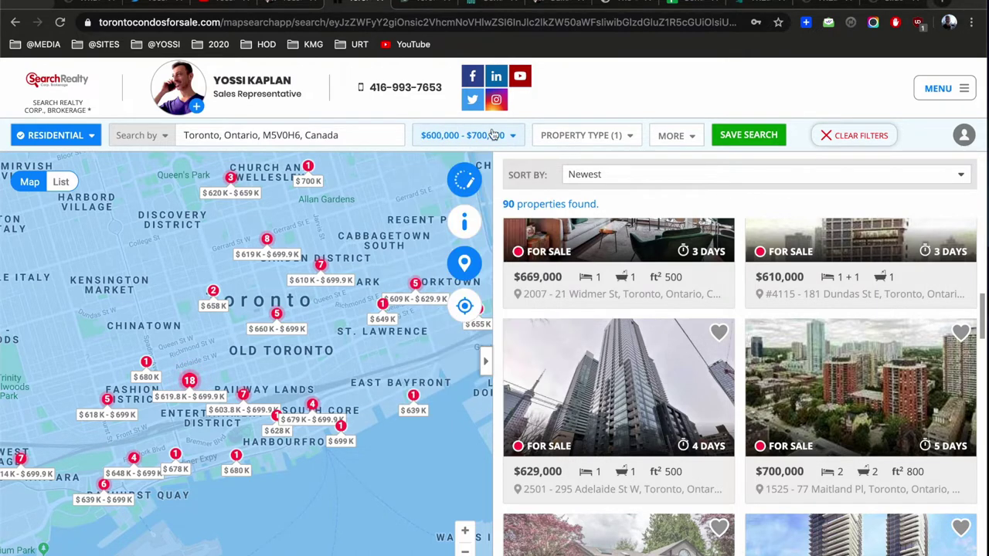
click(582, 137)
click(674, 135)
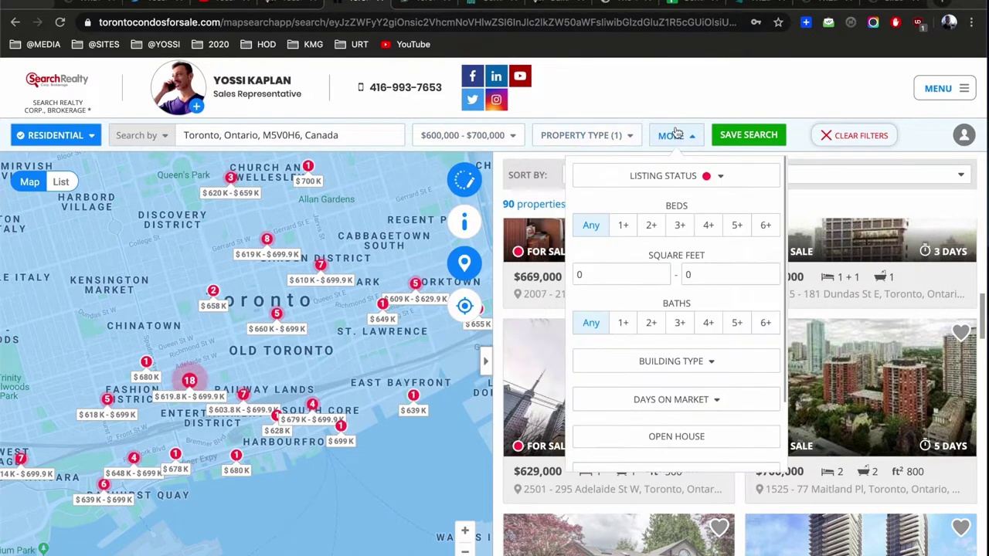
click(712, 176)
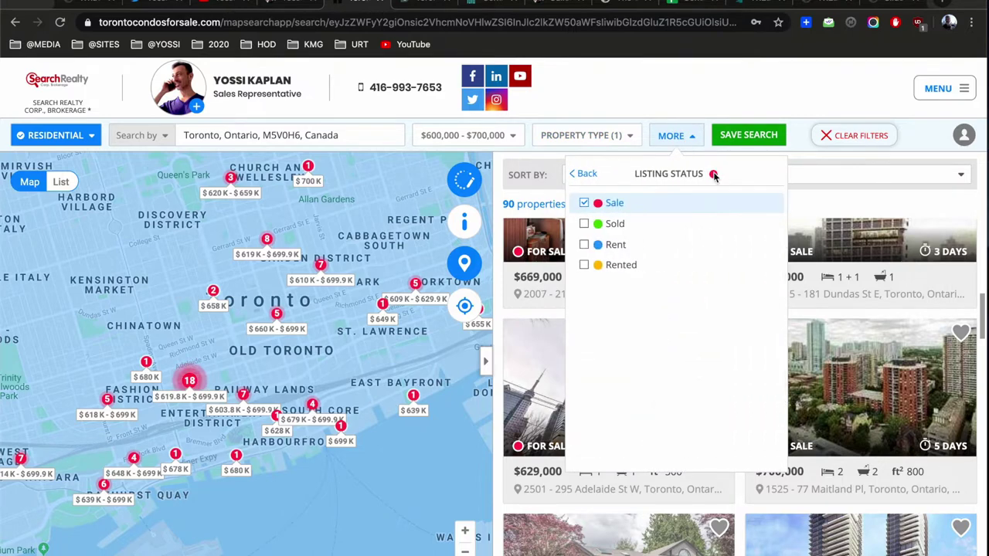
click(690, 108)
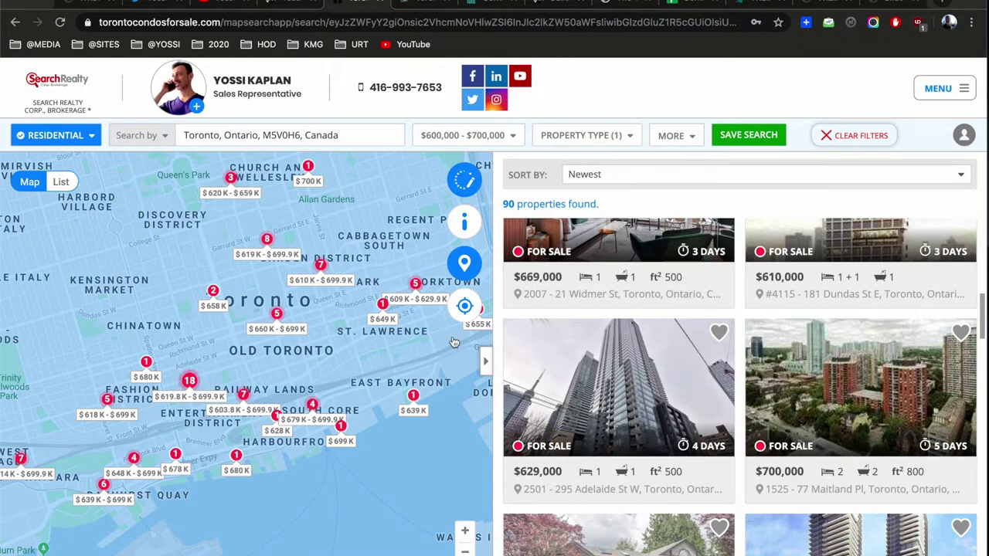
Scroll the listings, including the $688,800 and $699,900 units, then go to Search Realty
scroll(793, 418, down, 1)
scroll(793, 412, down, 4)
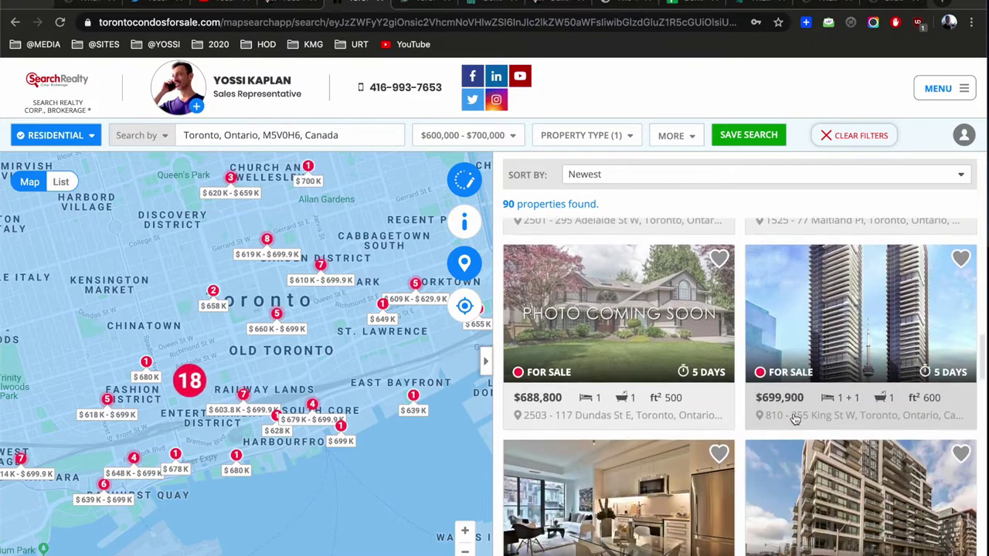
scroll(796, 418, up, 1)
scroll(796, 418, up, 1)
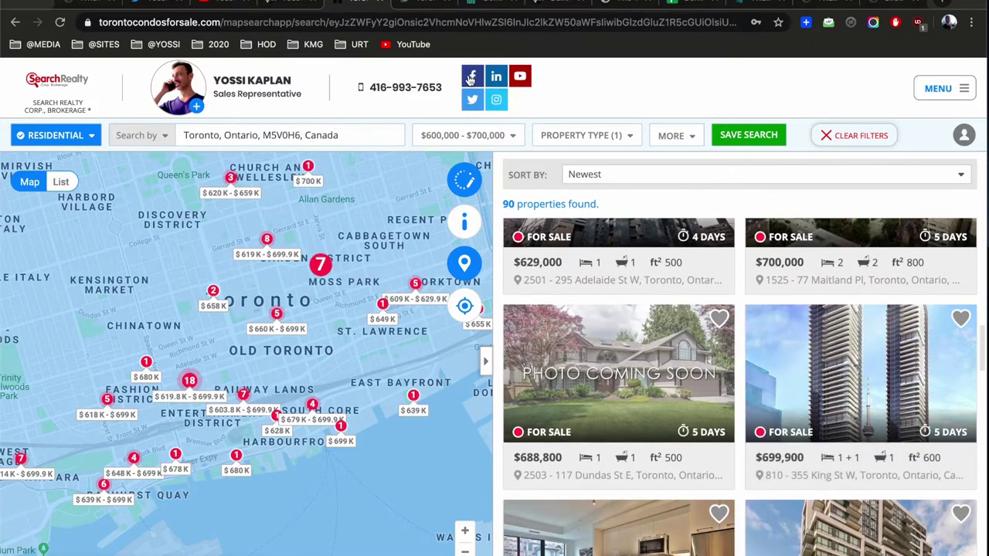
click(424, 5)
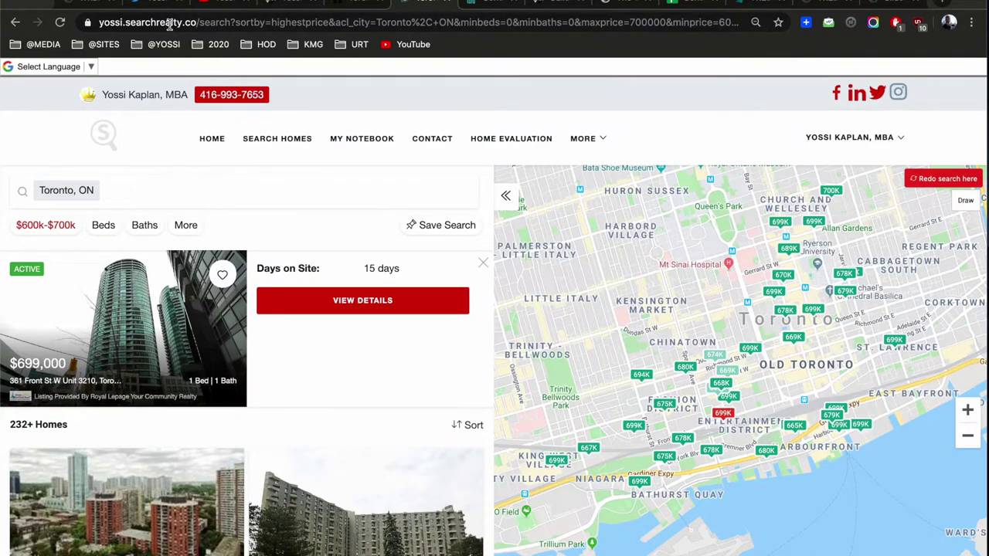
View the full search URL and preview the $699,900 Richmond St W condo, then go to condos.ca
click(169, 22)
click(168, 22)
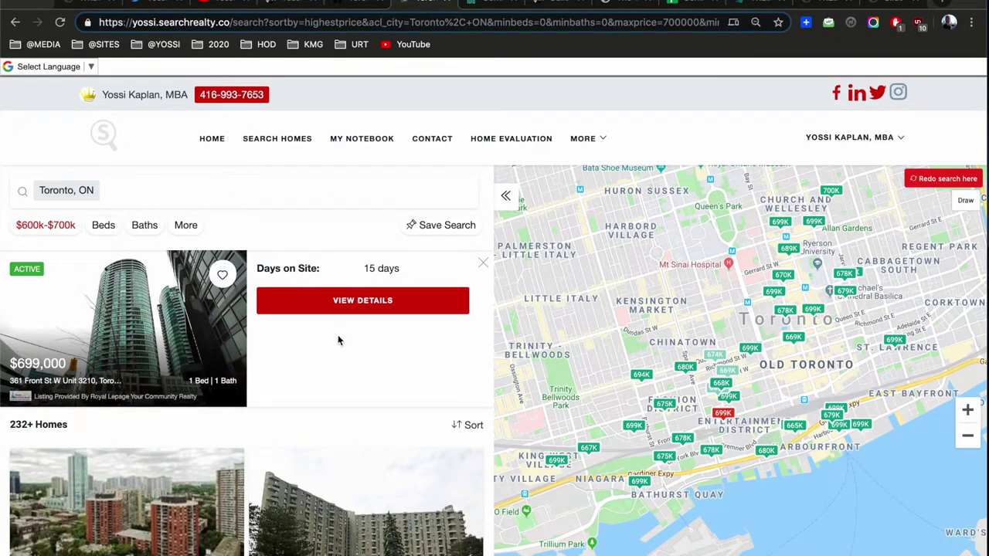
click(803, 404)
drag(803, 404, 825, 365)
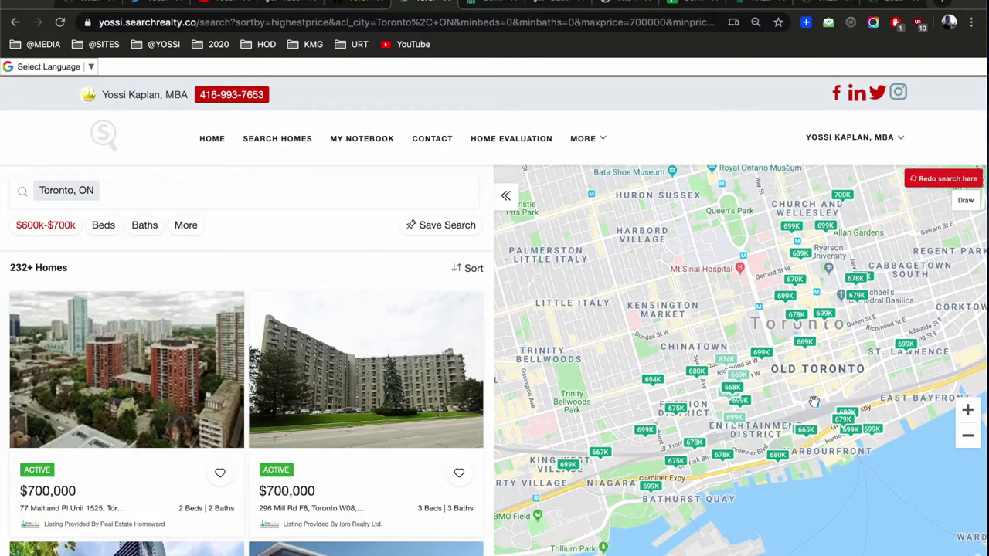
click(763, 353)
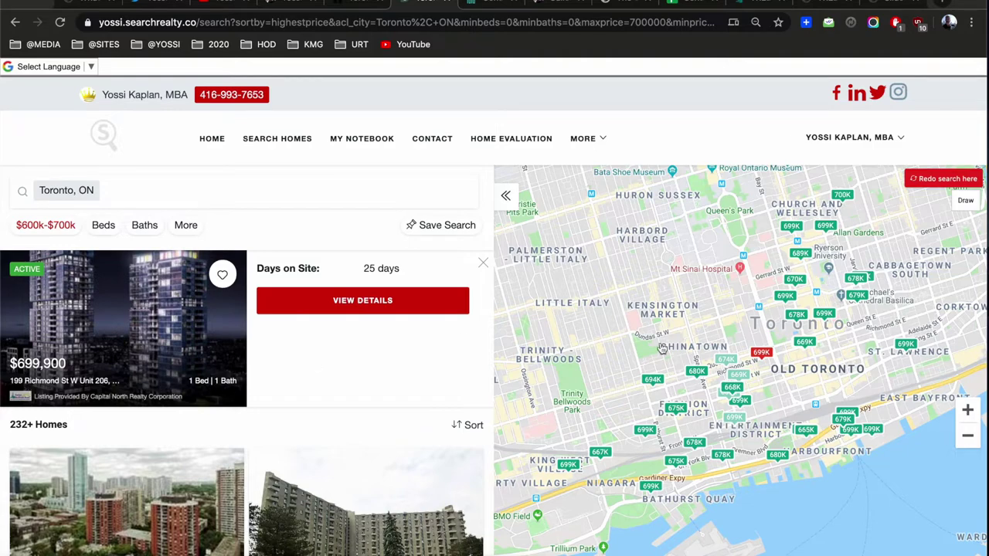
click(492, 2)
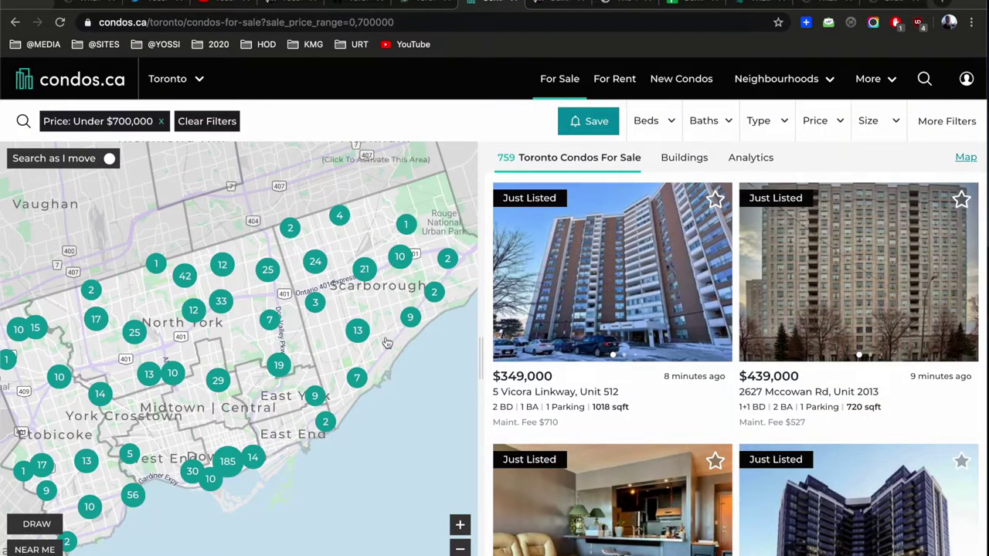
Toggle the condos.ca price range and condo type filters
click(825, 122)
click(825, 121)
click(825, 121)
click(761, 120)
click(816, 121)
click(816, 121)
click(817, 121)
click(761, 120)
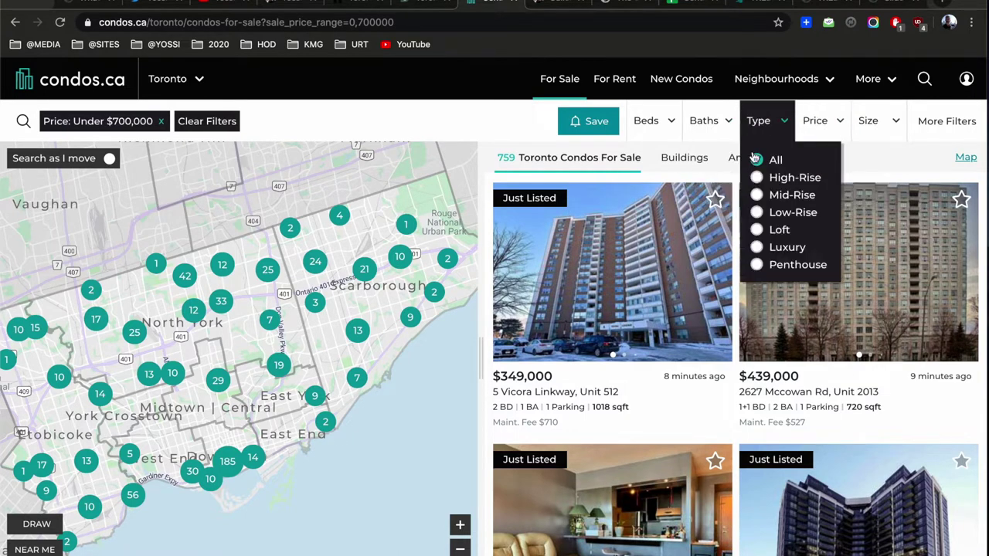
Set the minimum price to $600,000, narrowing results to 249 condos
click(833, 124)
click(748, 161)
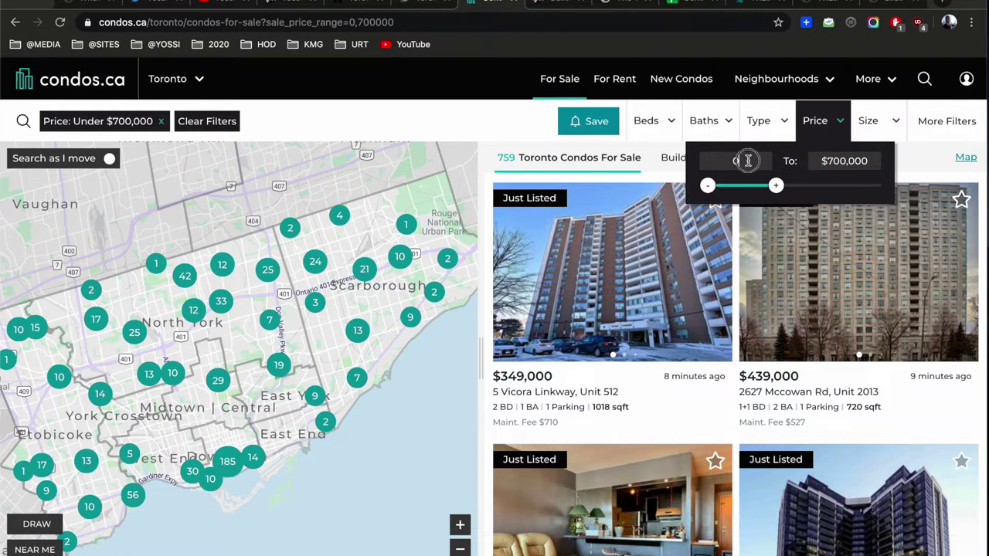
text(6000000)
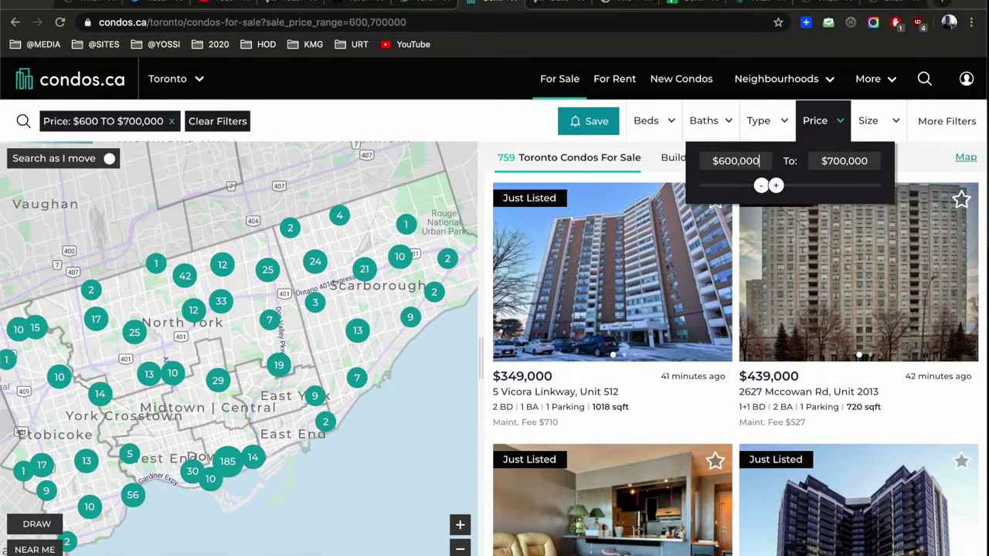
key(Tab)
click(385, 425)
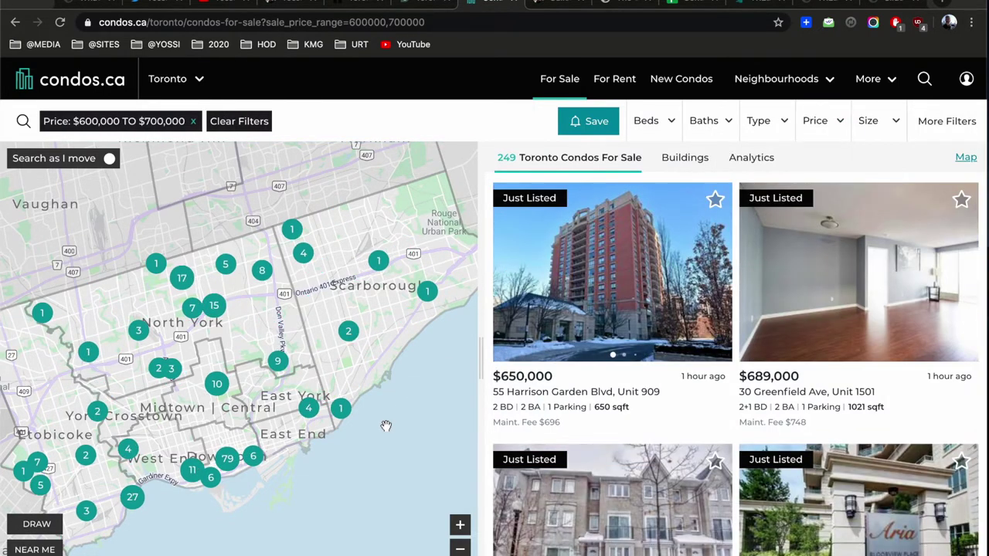
Zoom the map into downtown Toronto and centre it on the Dundas/University area
drag(386, 425, 393, 395)
click(316, 380)
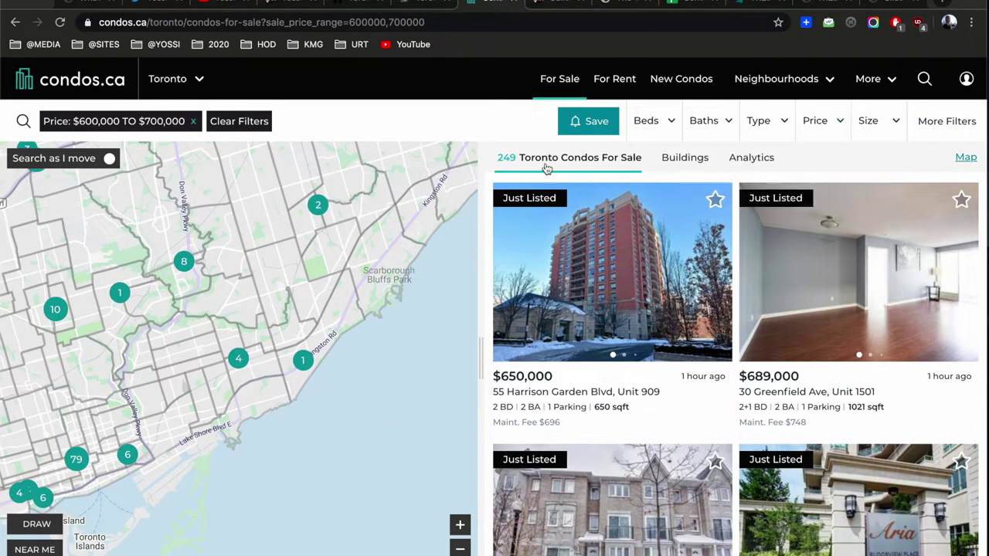
drag(193, 396, 348, 247)
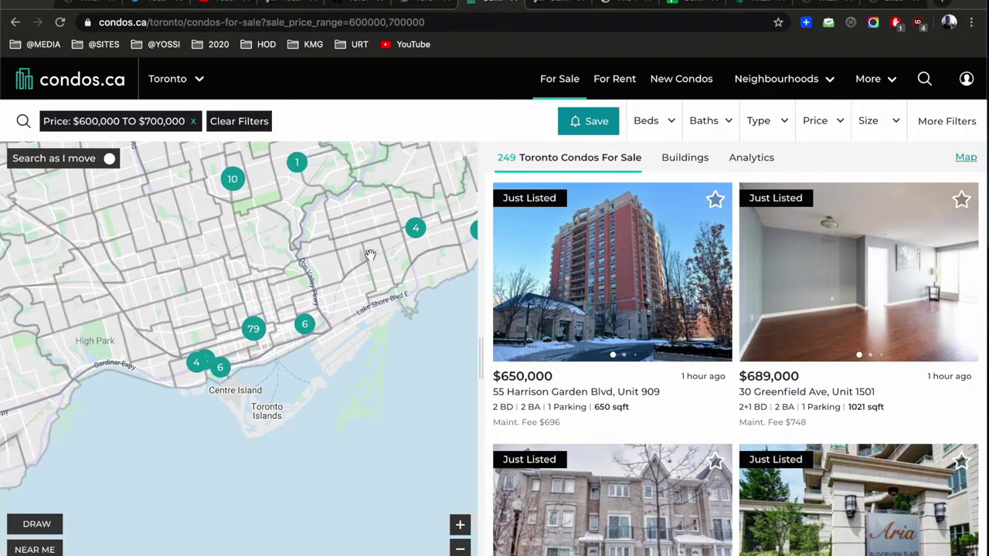
double_click(254, 328)
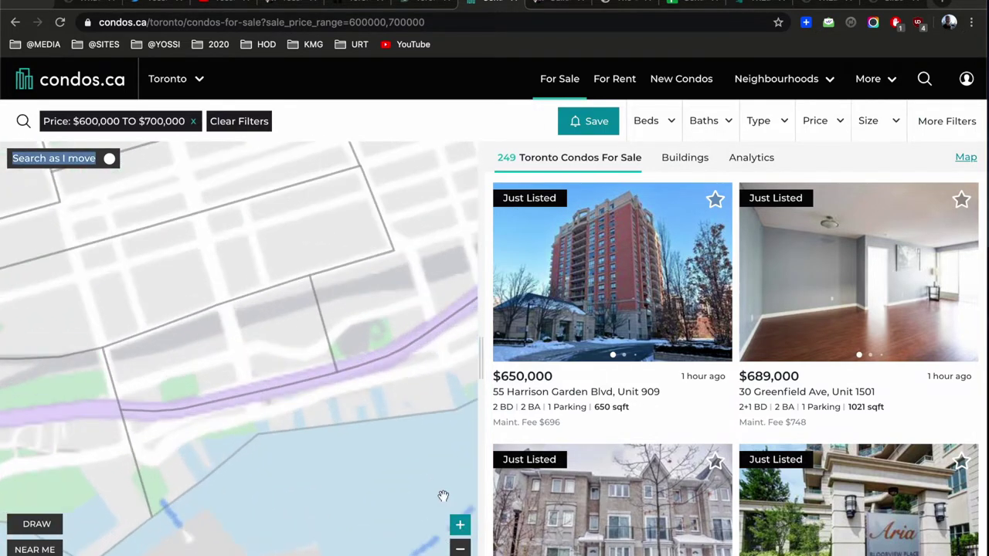
mouse_move(356, 294)
mouse_down()
mouse_move(353, 287)
mouse_move(360, 353)
mouse_move(304, 389)
mouse_move(346, 345)
mouse_up()
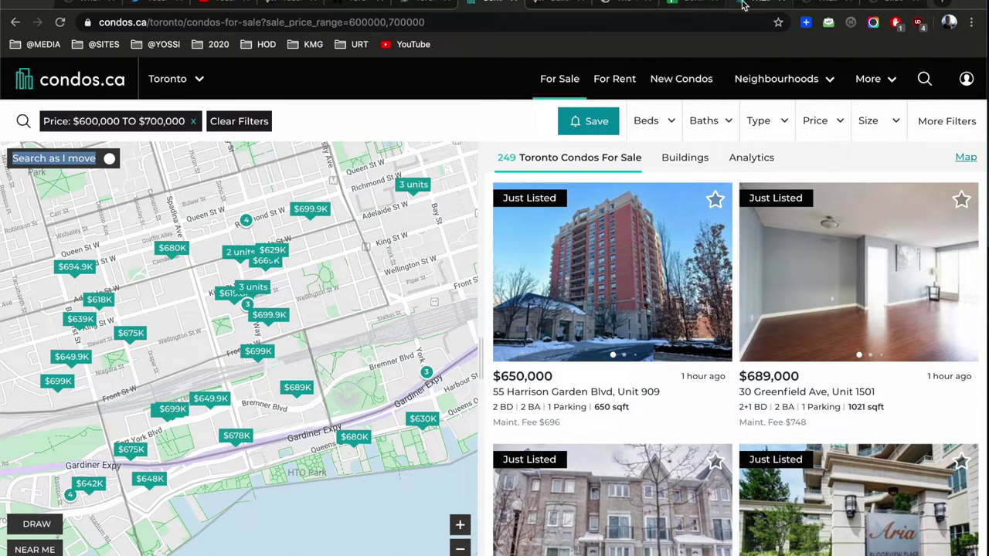
Return to Search Realty's $600k–$700k results, close the preview card and zoom the map out two levels
click(425, 4)
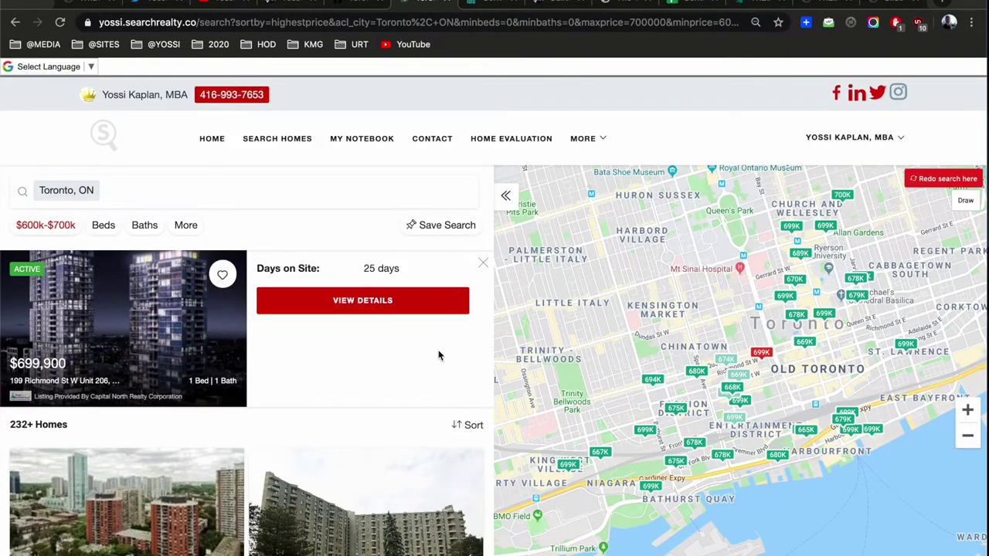
scroll(454, 409, down, 3)
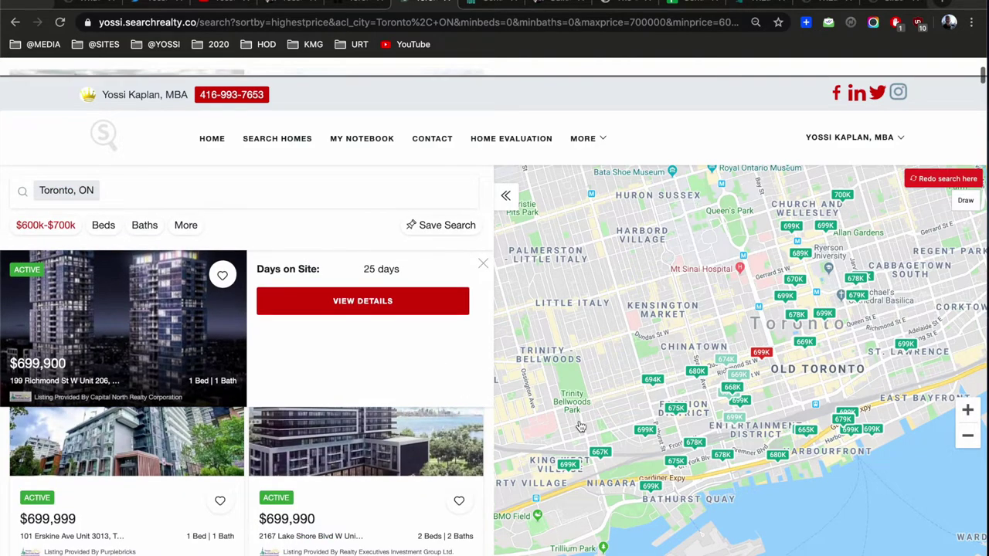
click(483, 264)
drag(586, 379, 585, 346)
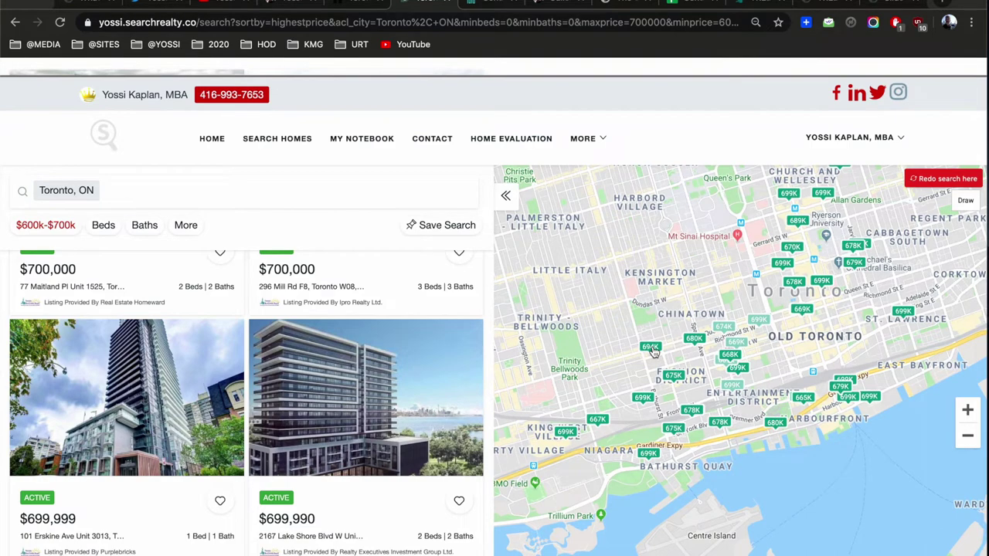
click(966, 439)
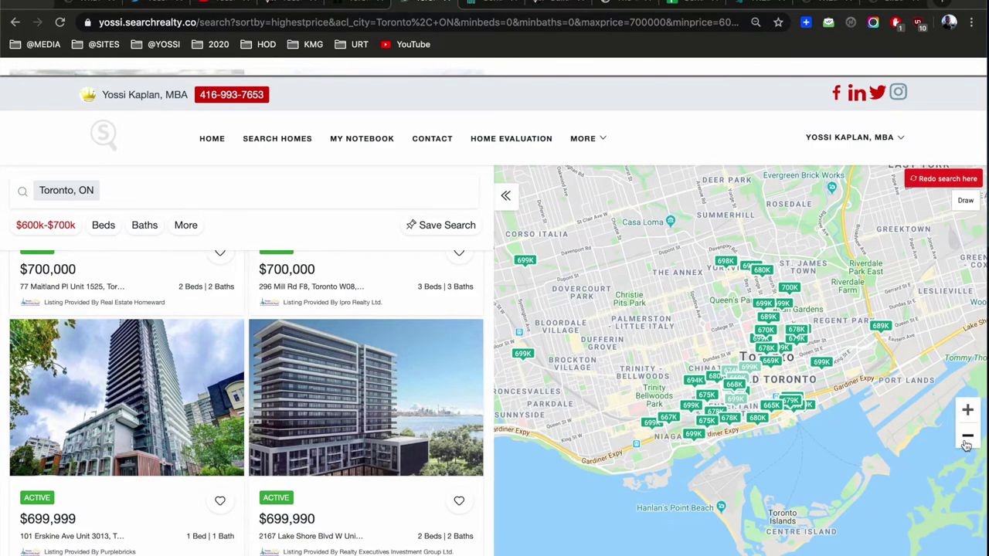
click(966, 438)
drag(806, 345, 850, 369)
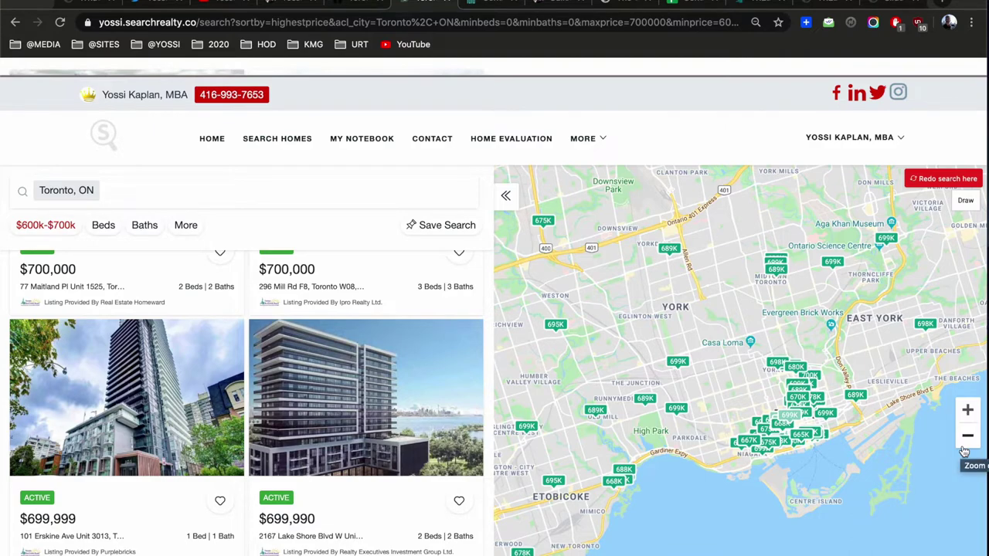
Zoom back in two levels and centre the map on downtown around Queen's Park
click(967, 412)
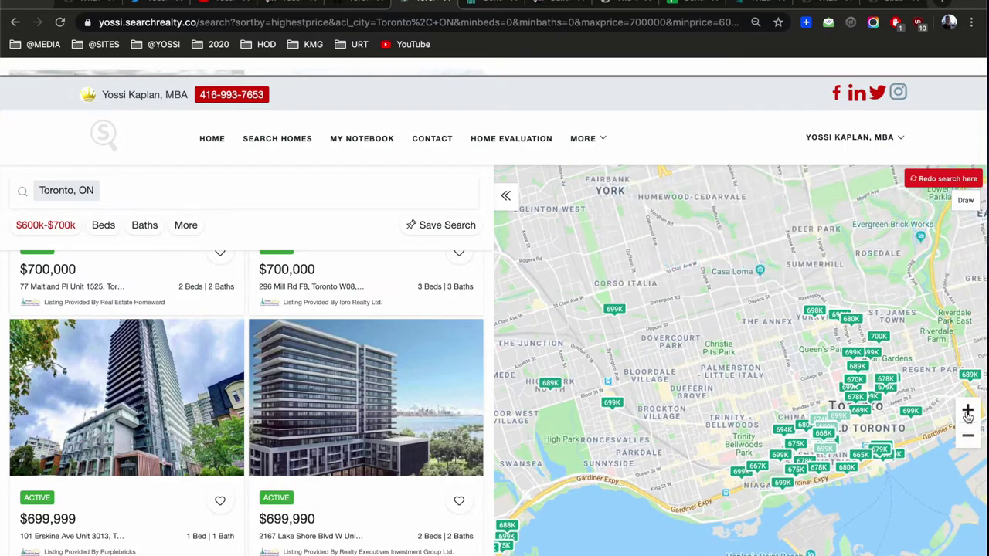
click(967, 412)
drag(883, 364, 721, 288)
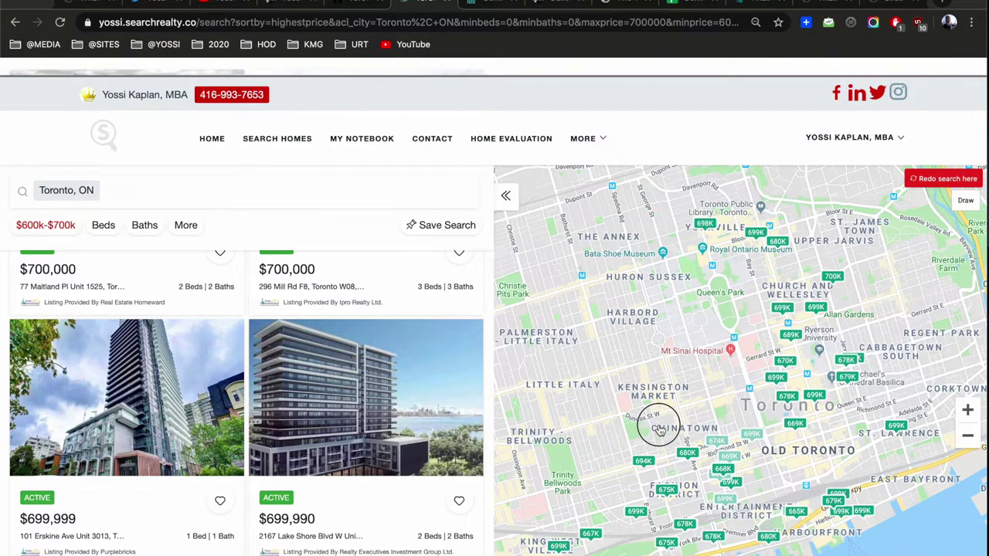
drag(657, 426, 644, 357)
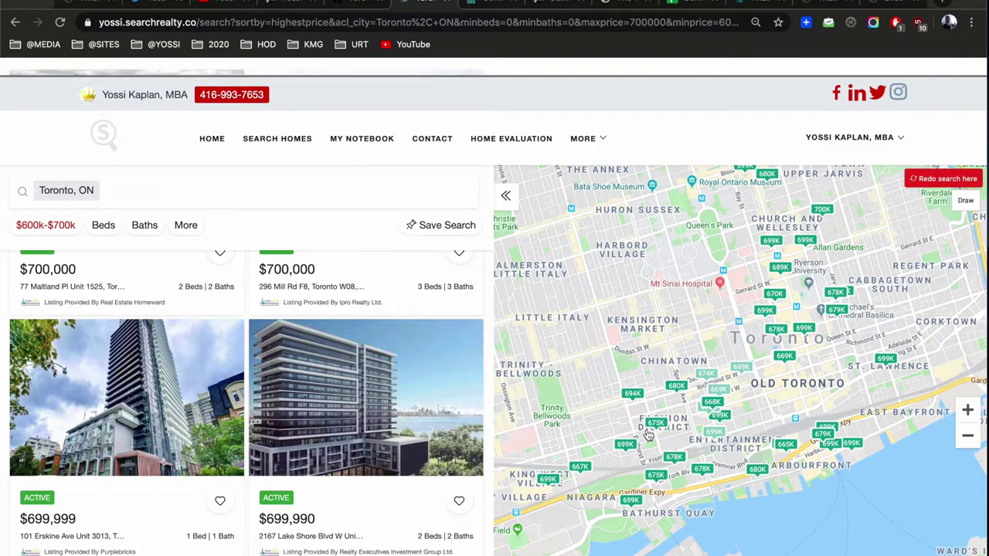
drag(611, 408, 645, 376)
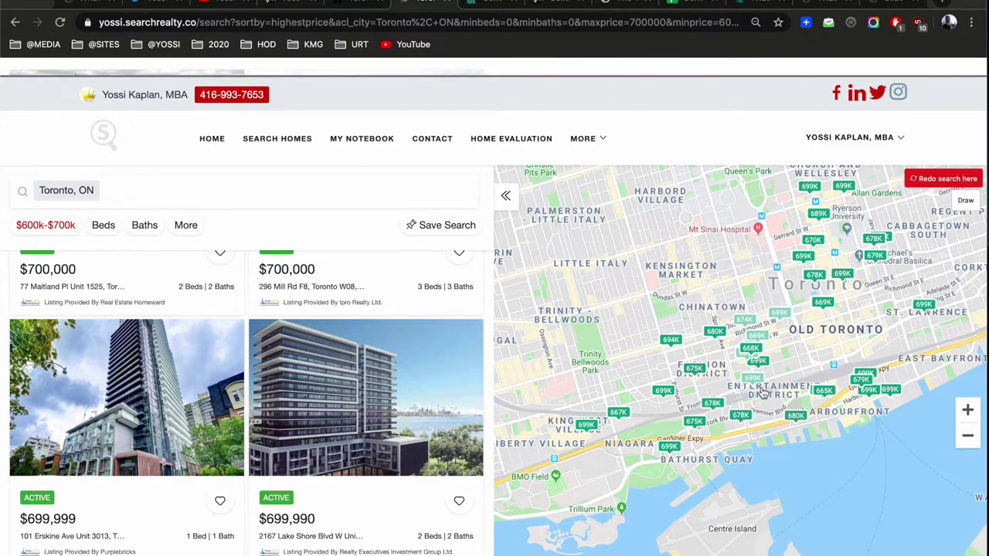
drag(735, 333, 701, 416)
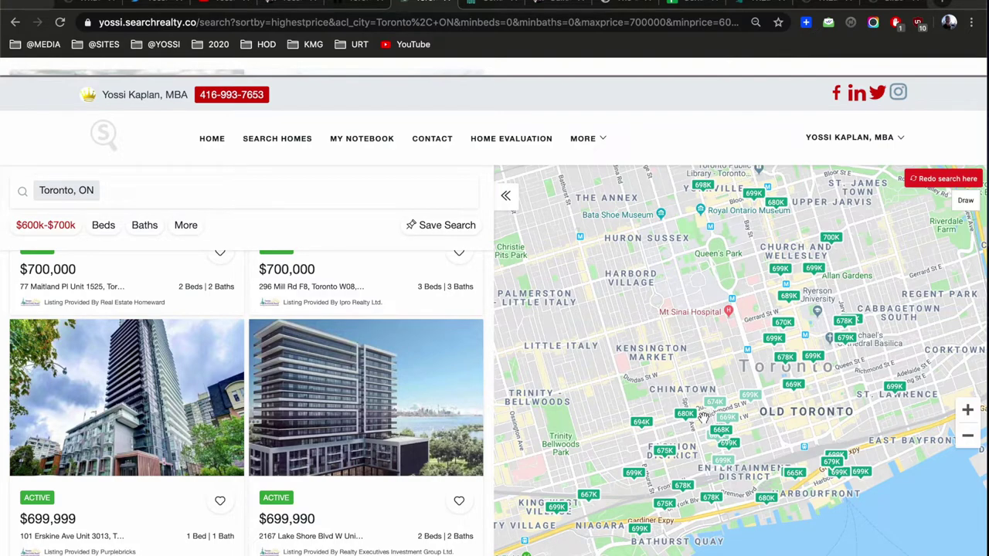
Scroll down through the downtown $600k–$700k listings
scroll(296, 439, down, 4)
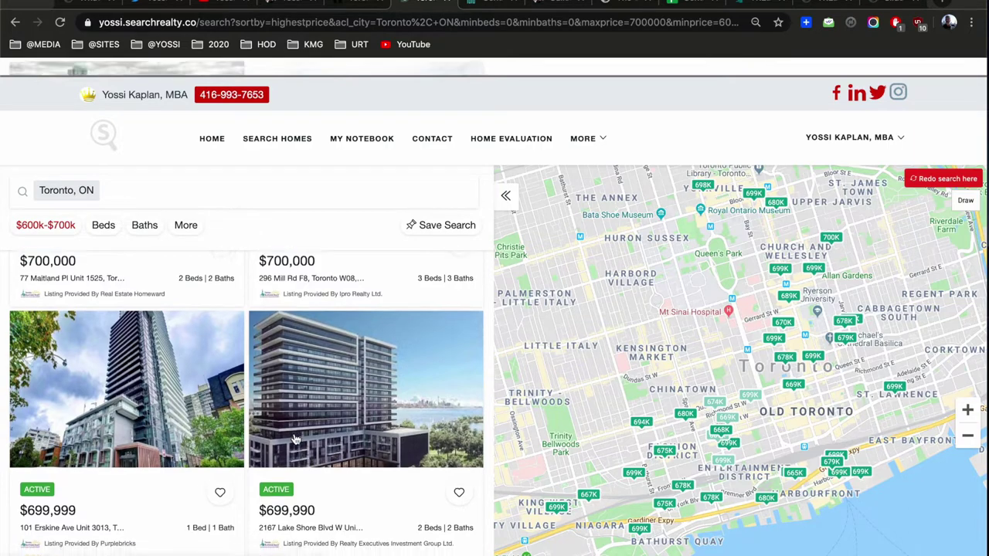
scroll(296, 439, down, 1)
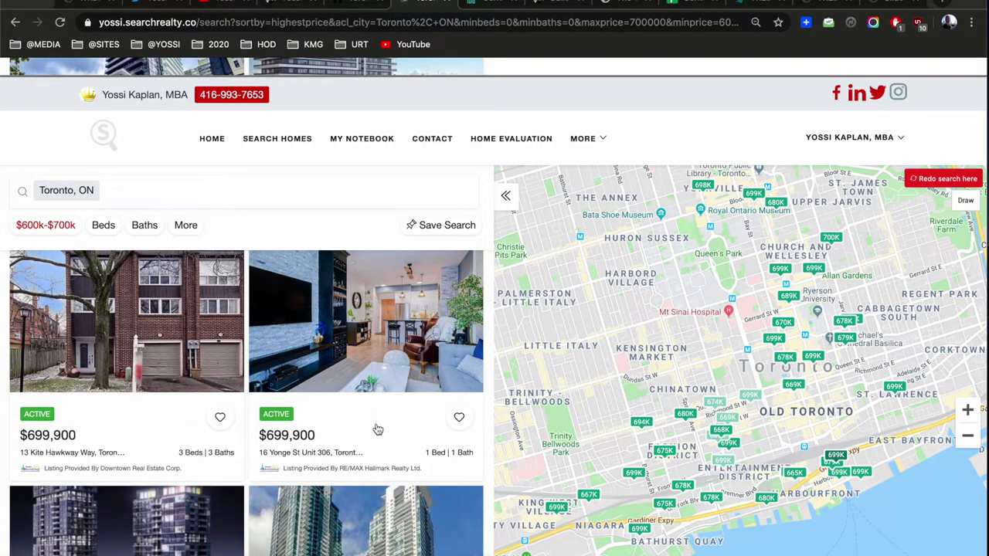
scroll(378, 429, down, 2)
scroll(377, 430, down, 1)
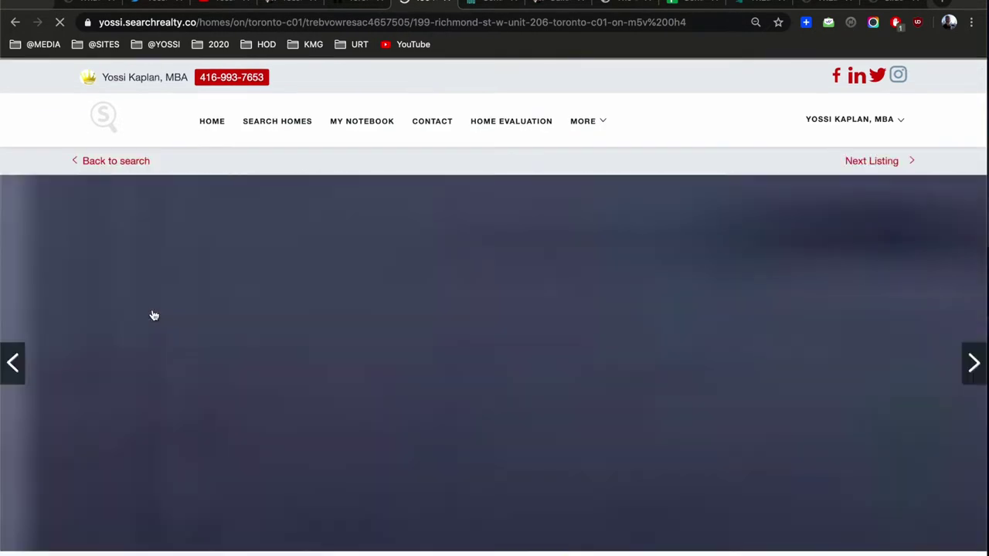
scroll(530, 363, down, 1)
scroll(530, 363, down, 2)
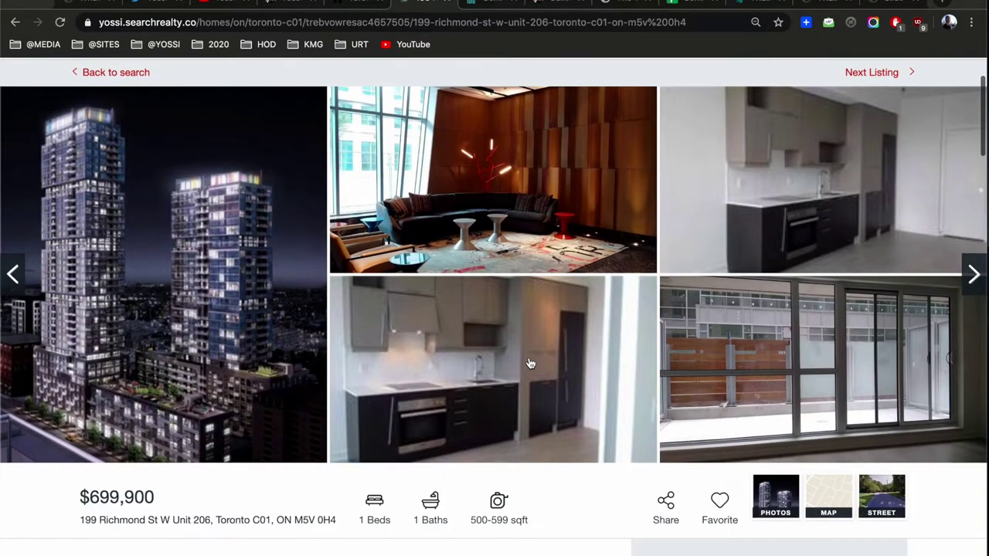
click(974, 272)
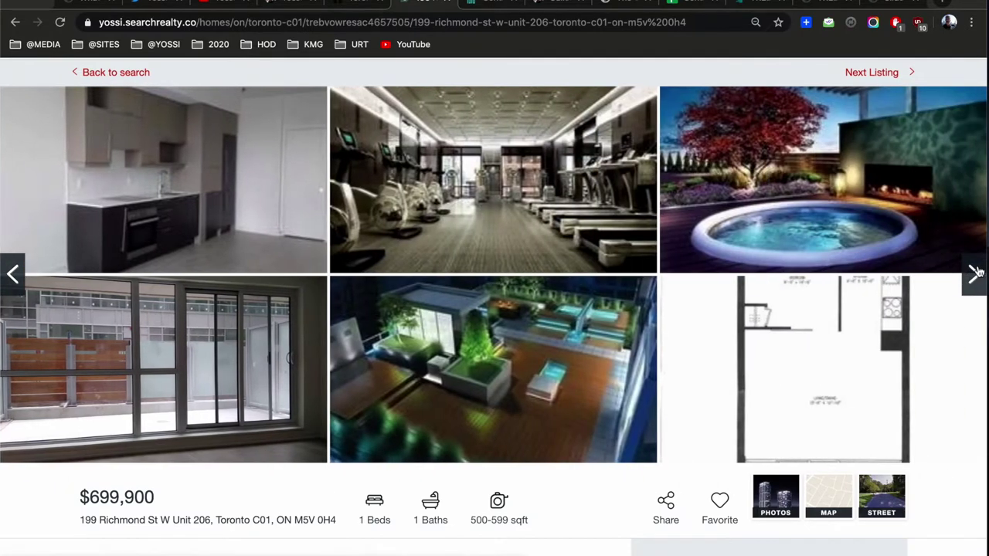
click(833, 371)
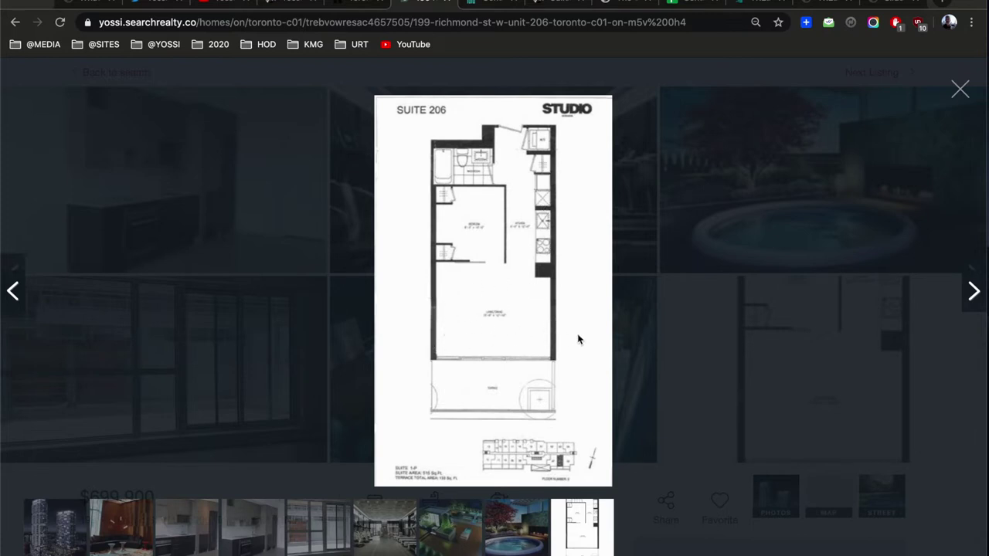
click(960, 90)
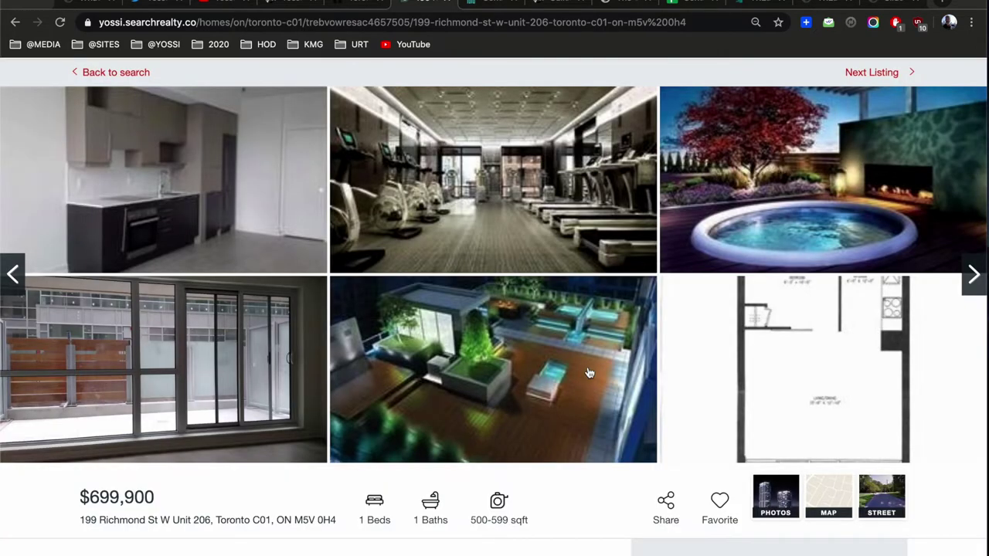
scroll(588, 374, down, 3)
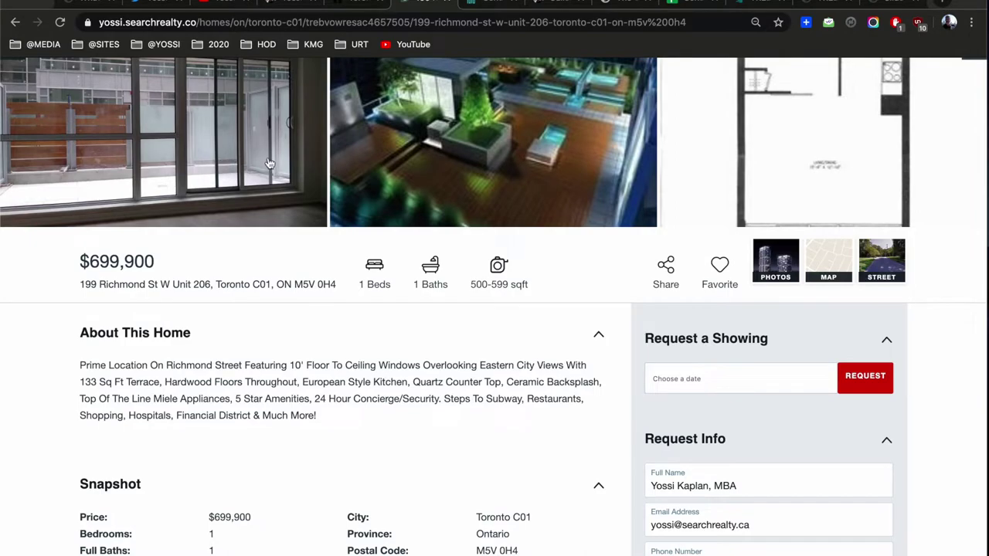
scroll(414, 435, down, 4)
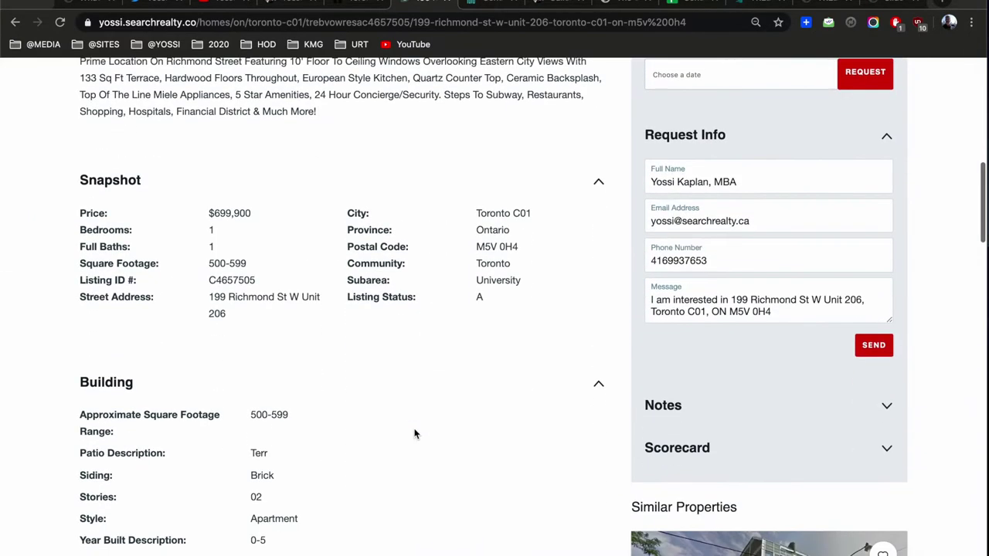
scroll(414, 434, down, 3)
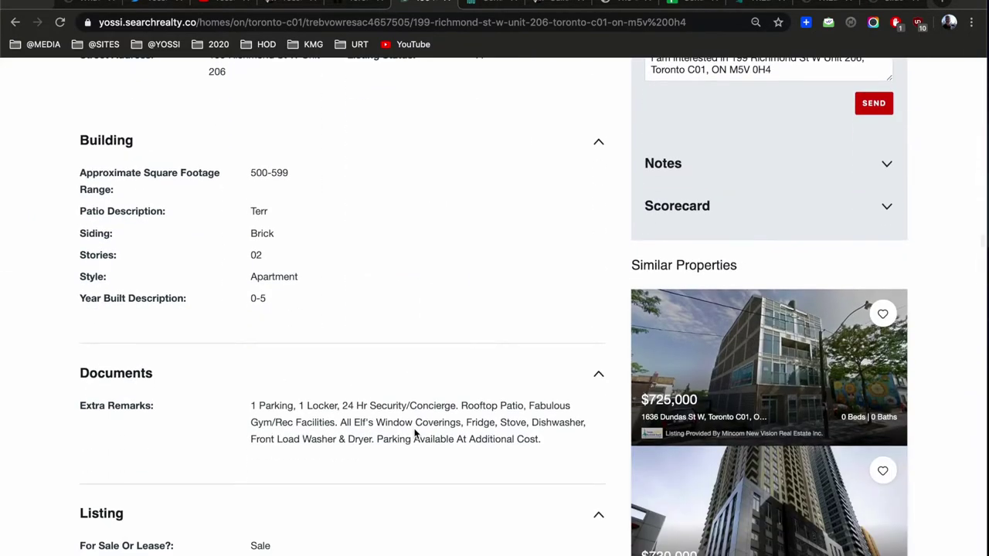
scroll(415, 433, down, 3)
scroll(415, 433, up, 15)
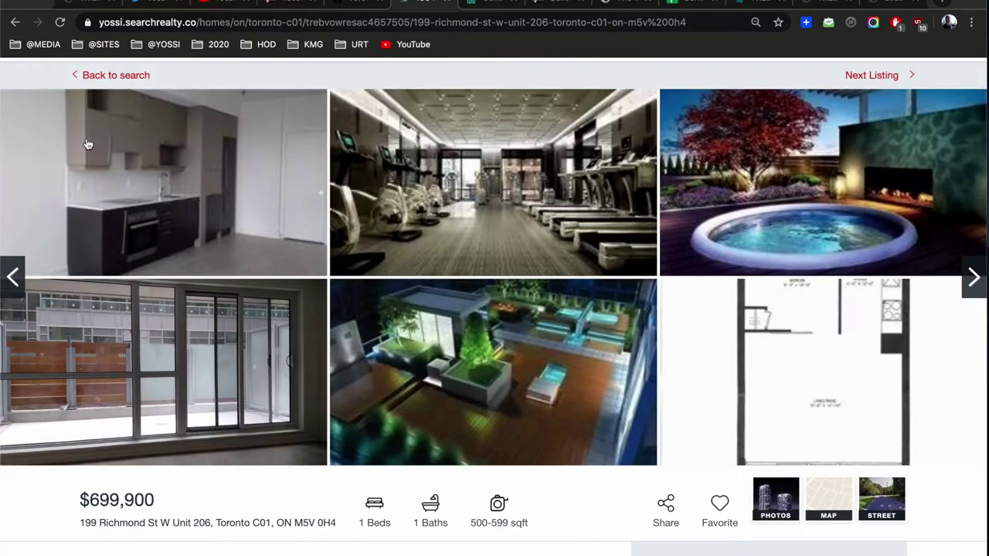
click(101, 75)
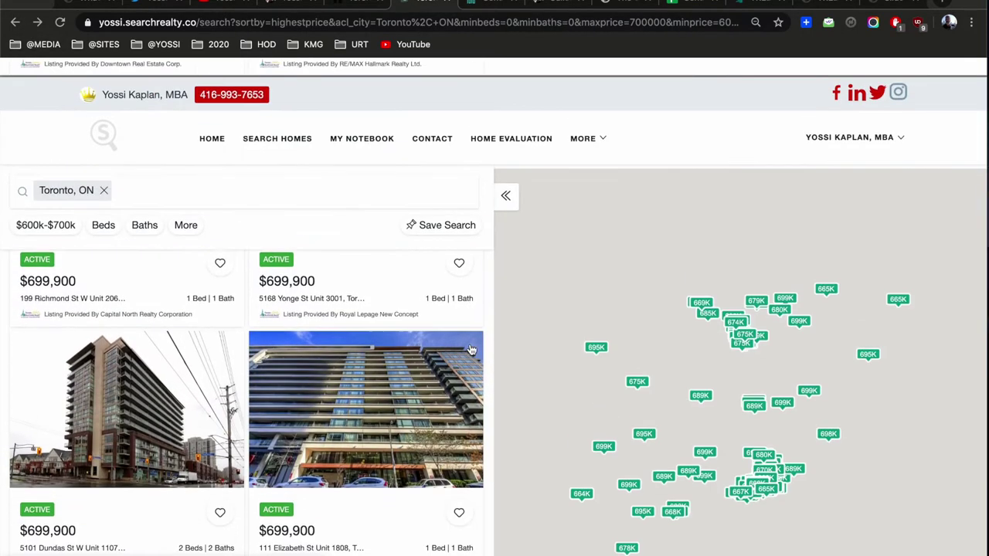
Open the $667K 30 Ordnance St Unit 2105 listing and enlarge its one-bedroom floor plan
scroll(472, 350, down, 2)
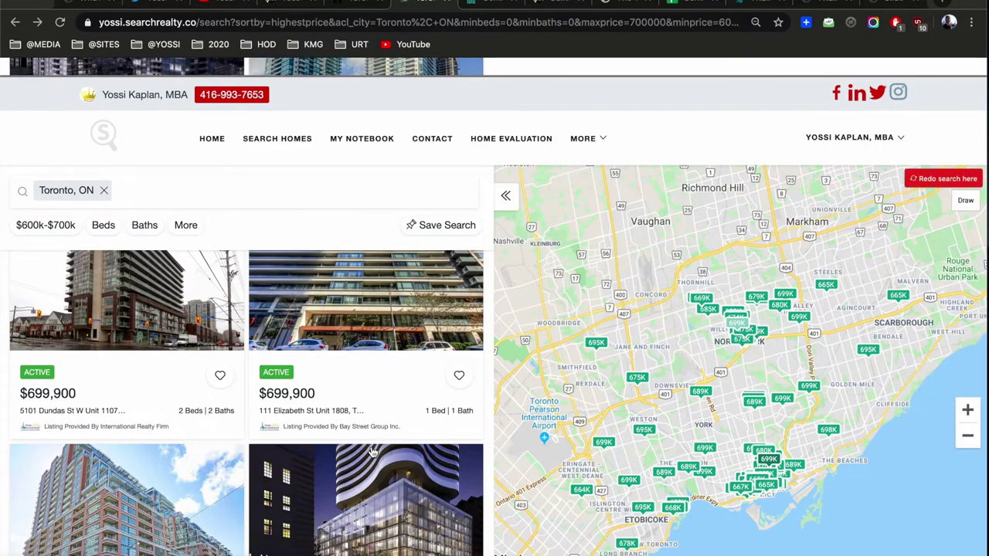
scroll(372, 452, down, 2)
click(740, 488)
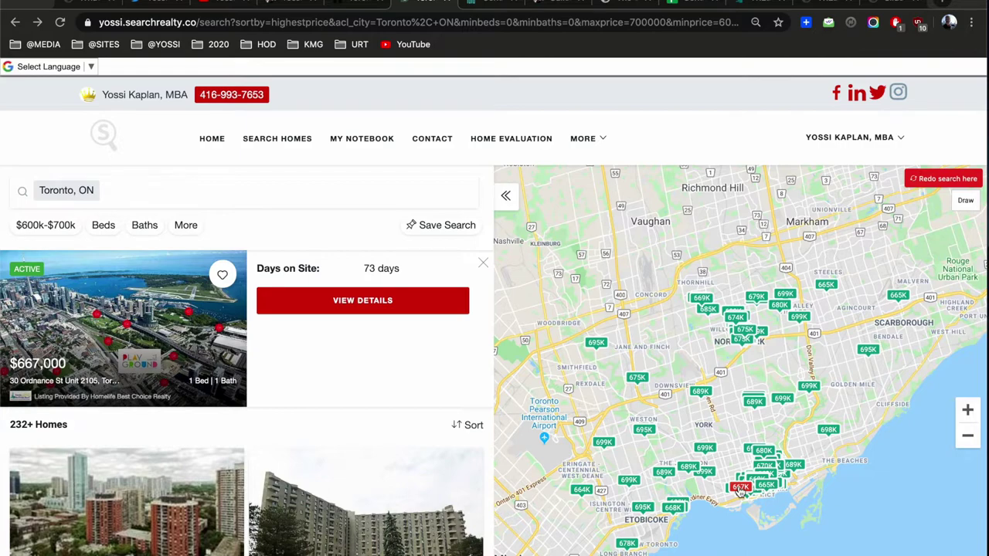
click(112, 340)
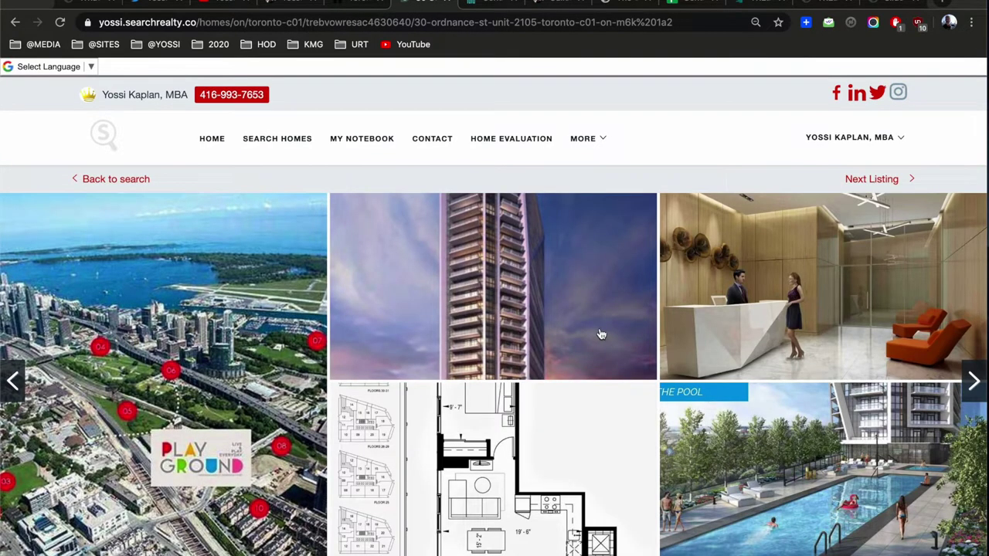
scroll(601, 334, down, 2)
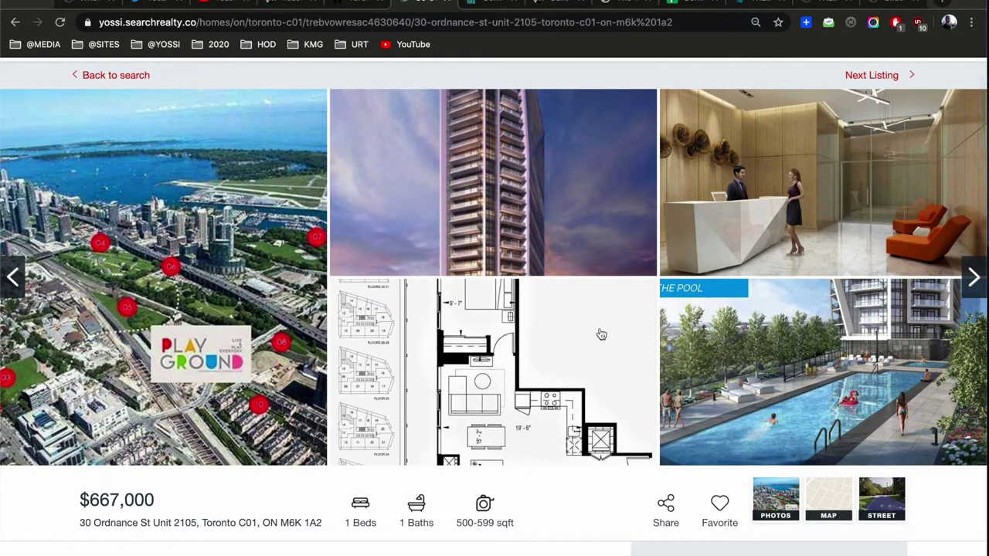
click(601, 334)
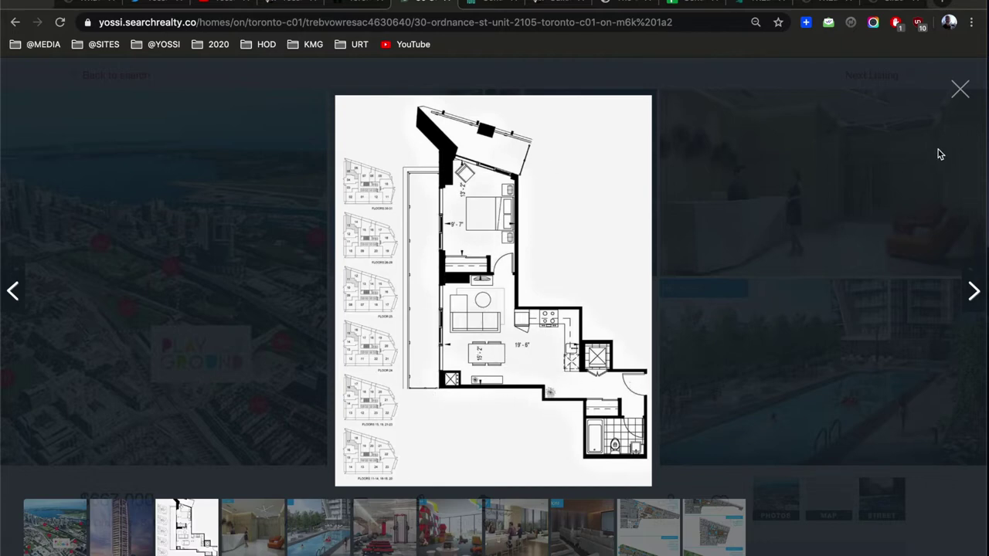
Highlight the $1100/Sf figure in the 30 Ordnance St listing description
click(958, 102)
scroll(611, 355, down, 5)
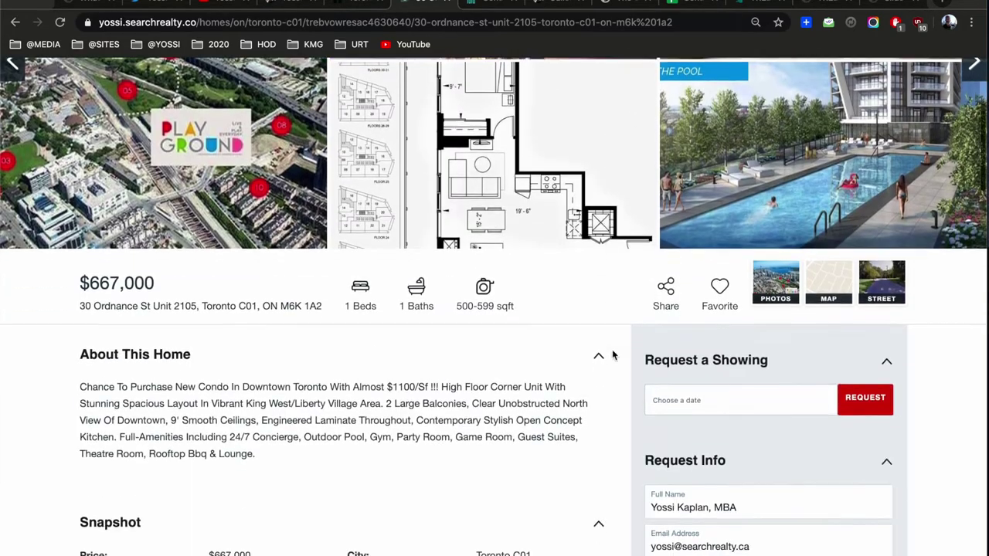
click(392, 330)
drag(392, 330, 432, 330)
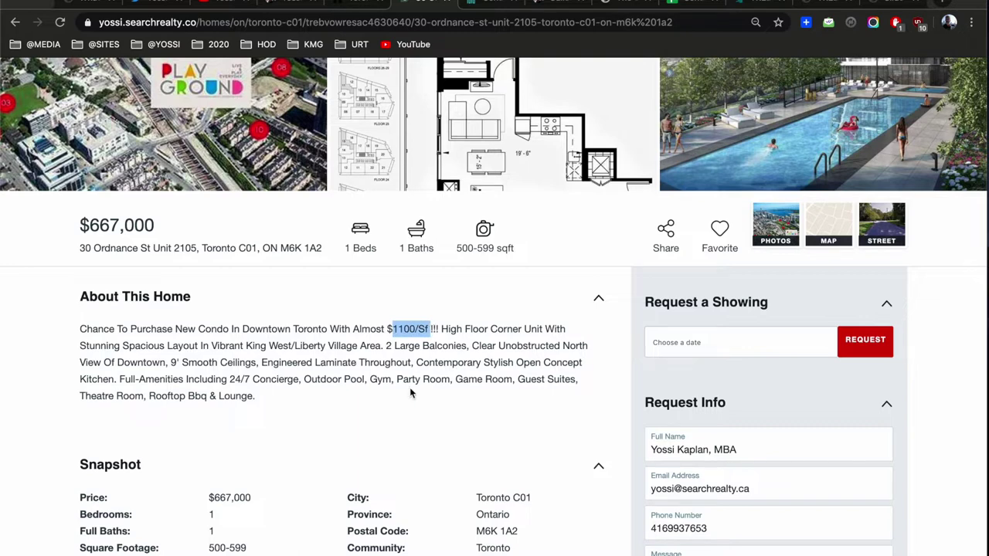
scroll(410, 393, down, 2)
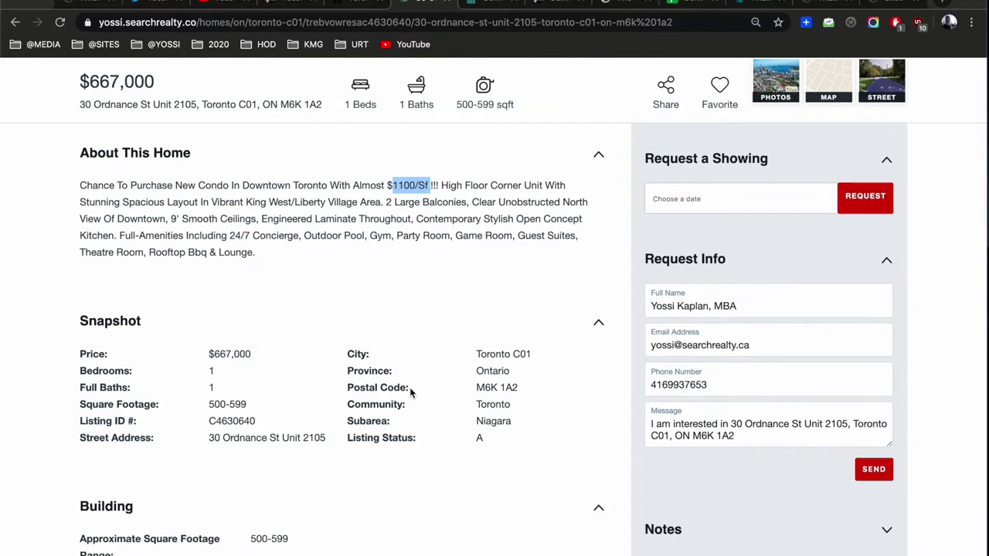
scroll(337, 290, up, 2)
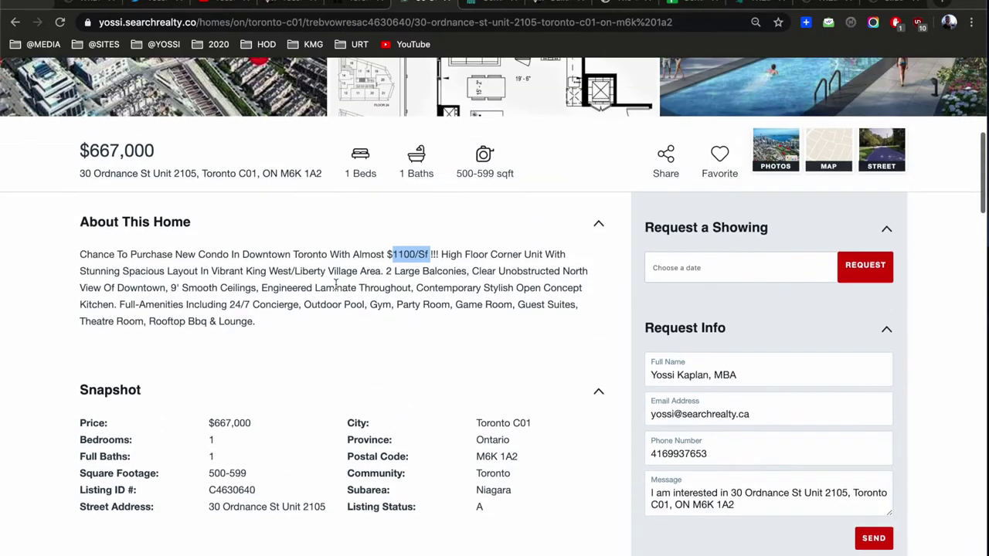
scroll(337, 290, up, 3)
Enlarge the floor plan once more and scroll through the listing details
click(425, 264)
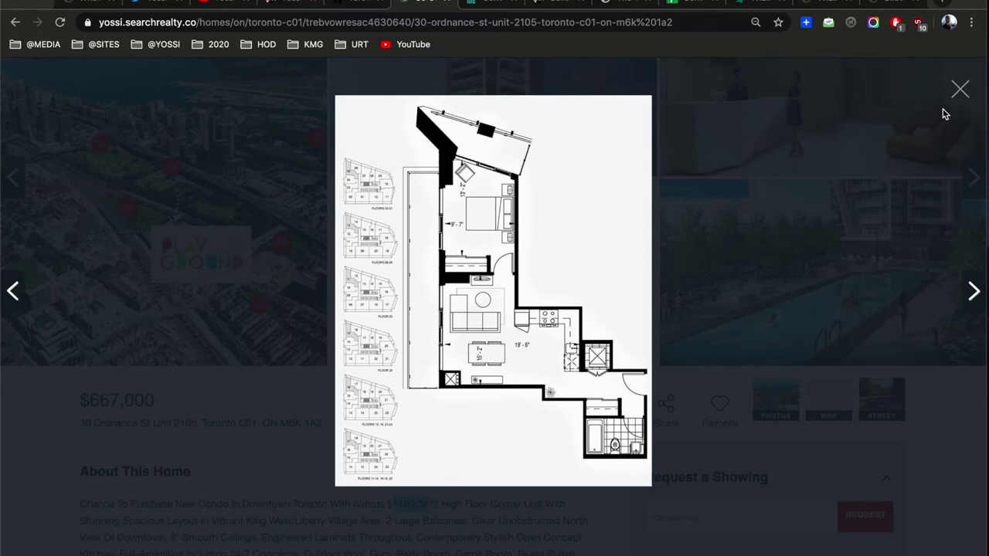
click(959, 89)
scroll(471, 385, down, 3)
scroll(469, 379, down, 3)
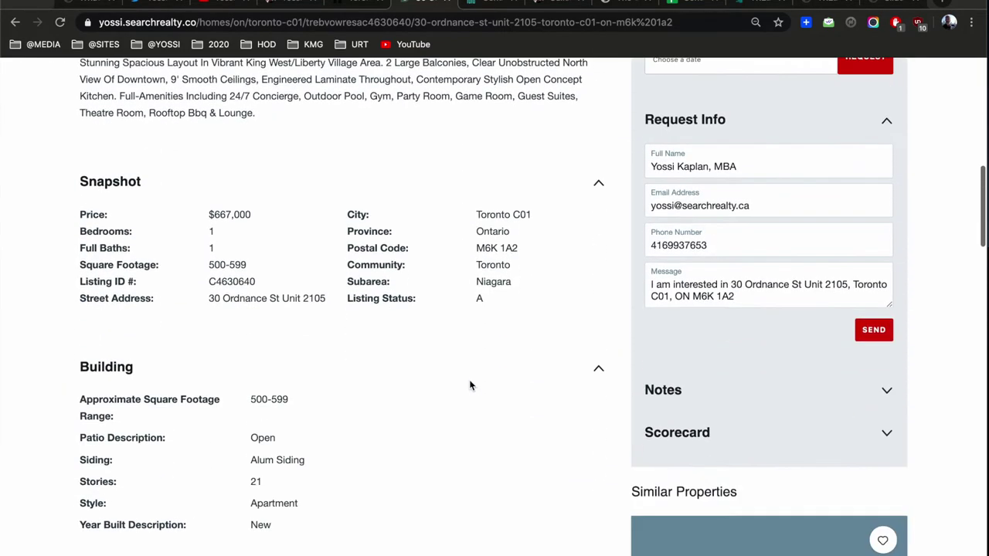
scroll(469, 379, down, 4)
scroll(469, 379, up, 10)
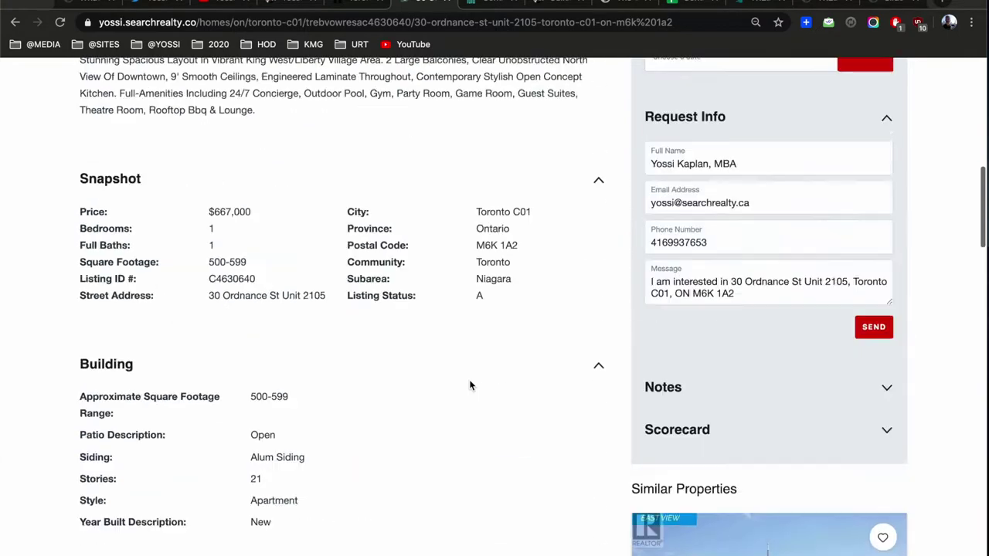
scroll(470, 385, down, 1)
scroll(470, 385, down, 2)
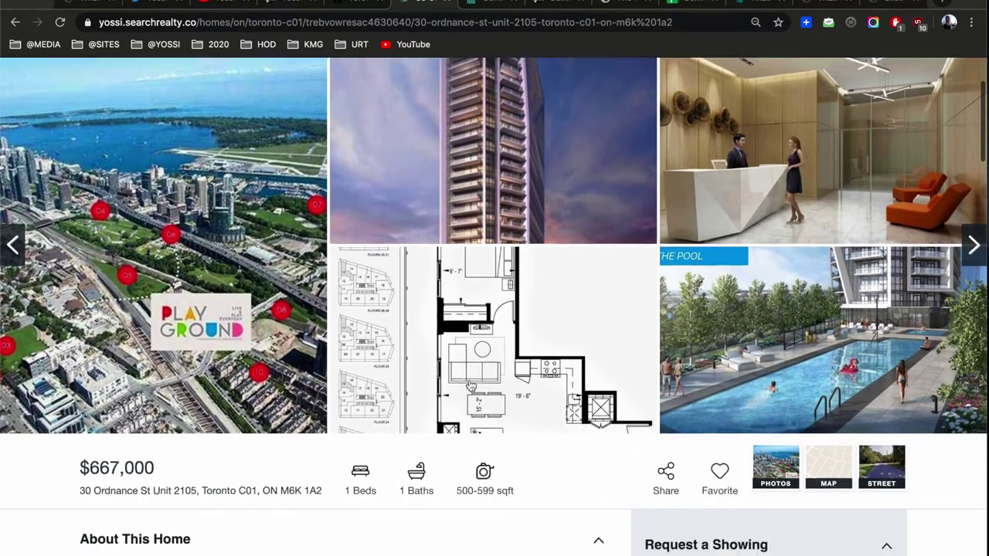
scroll(470, 385, up, 3)
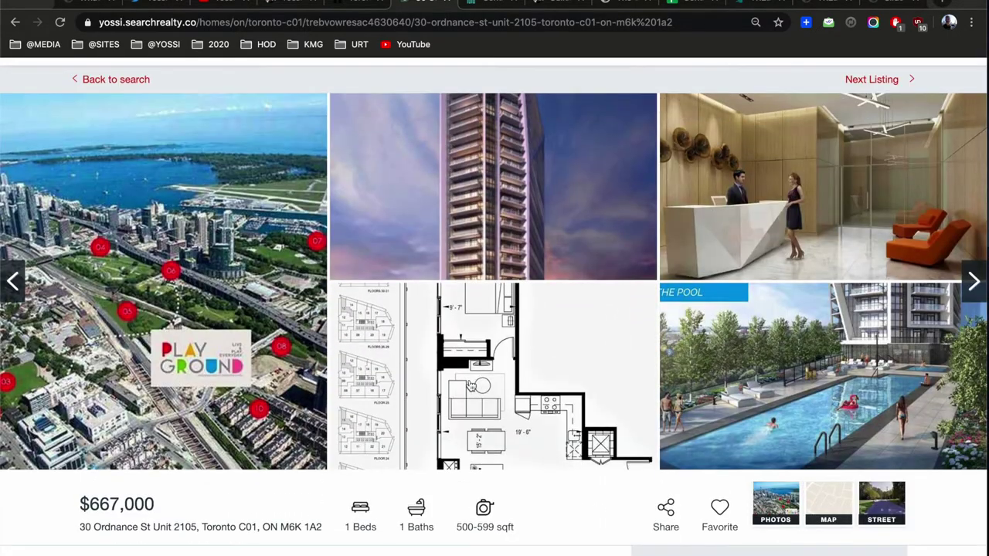
View the pool, gym and kids playroom photos, then go back to the search results
click(823, 370)
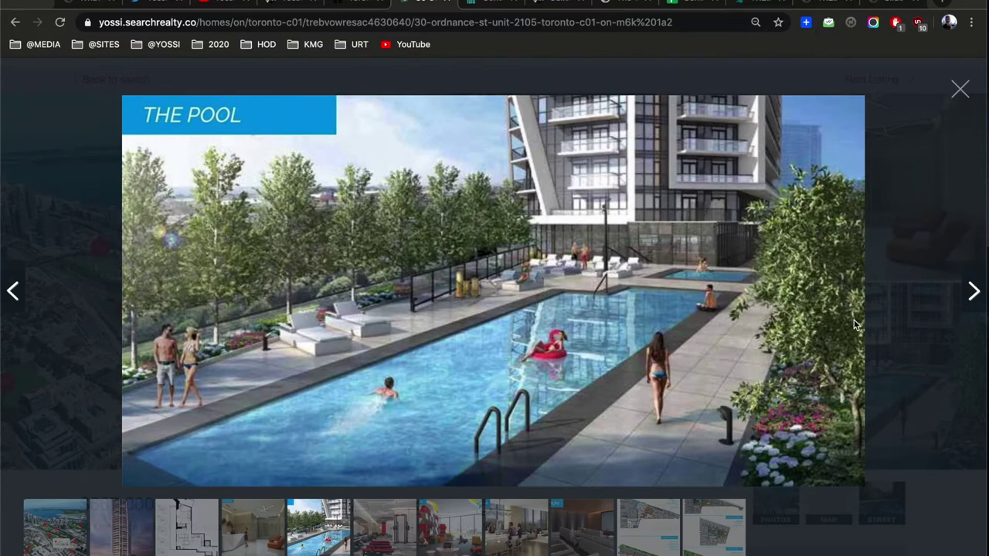
click(973, 289)
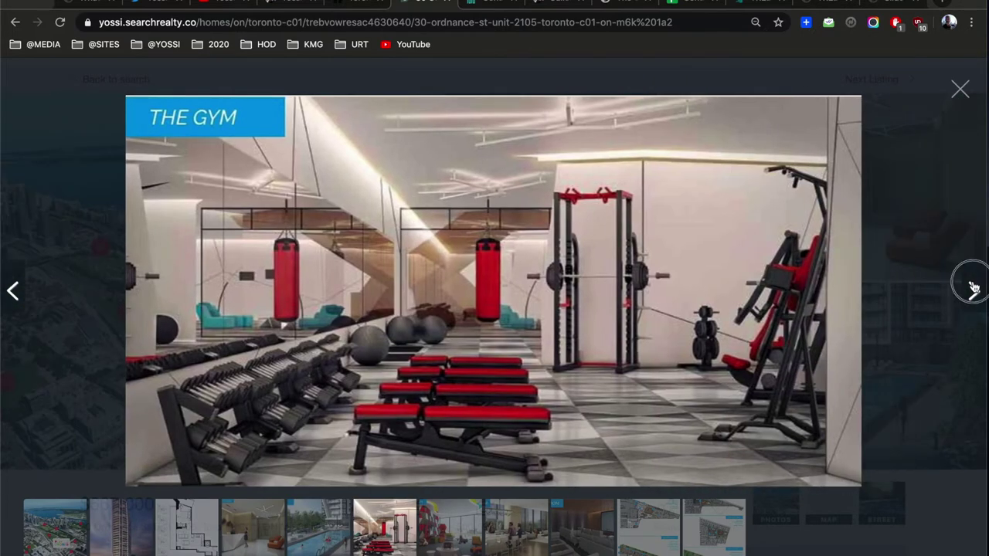
click(973, 289)
click(959, 95)
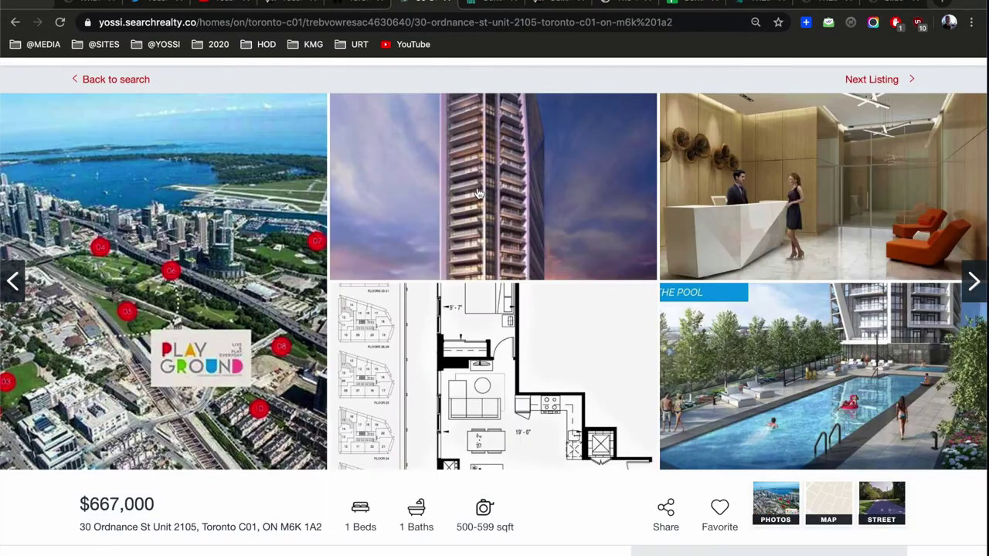
scroll(506, 328, down, 3)
scroll(506, 324, down, 4)
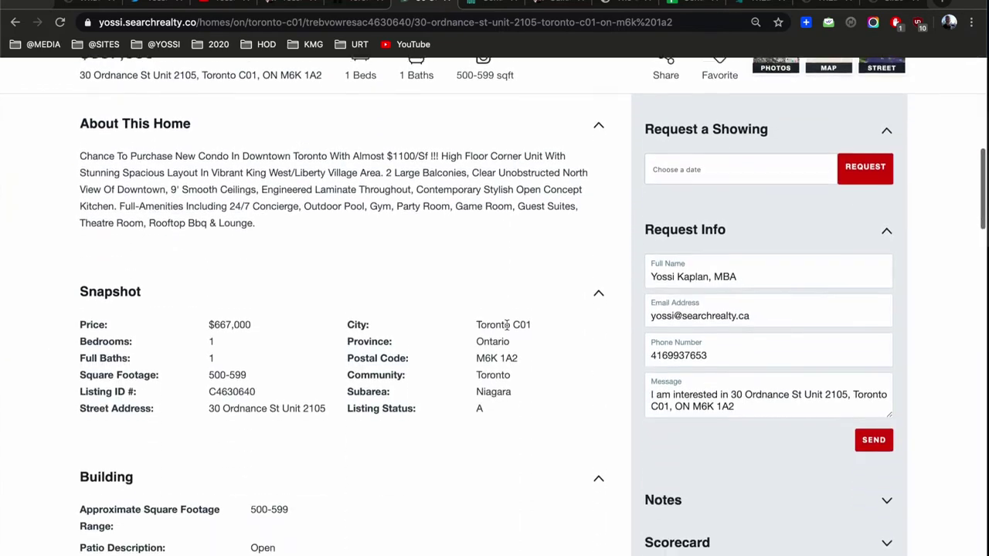
scroll(506, 325, up, 5)
scroll(128, 144, up, 4)
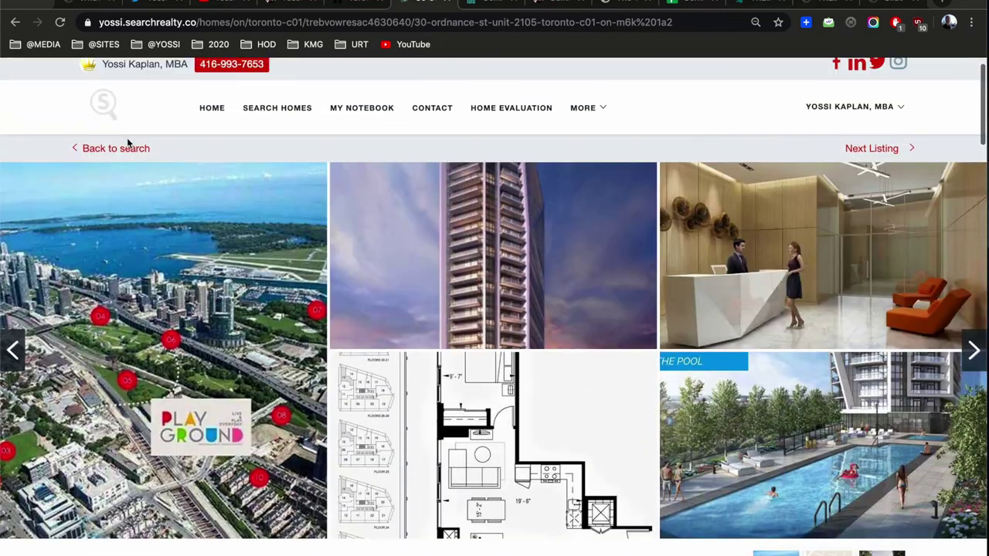
click(123, 149)
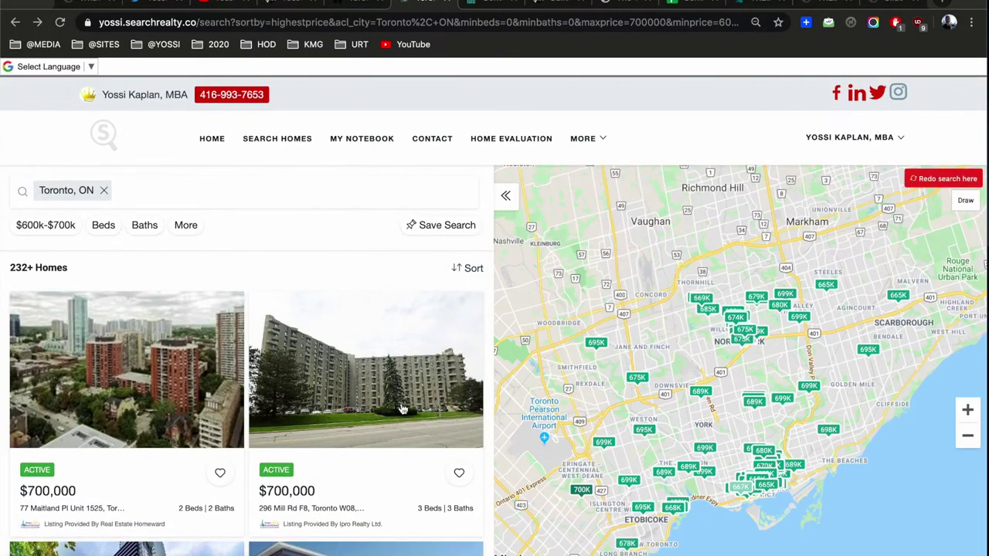
Zoom the results map in four levels onto downtown Toronto and the waterfront
scroll(386, 386, down, 5)
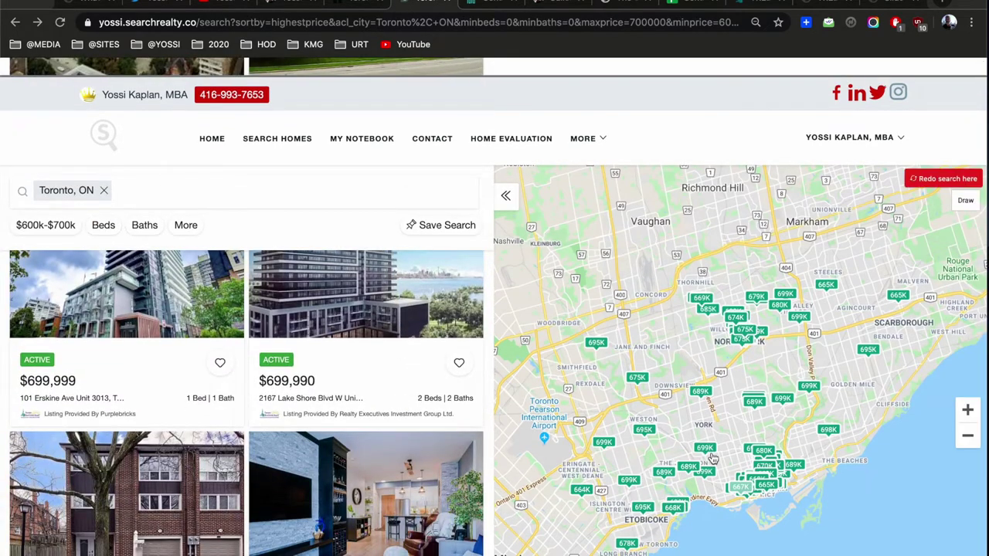
click(967, 410)
drag(872, 441, 829, 288)
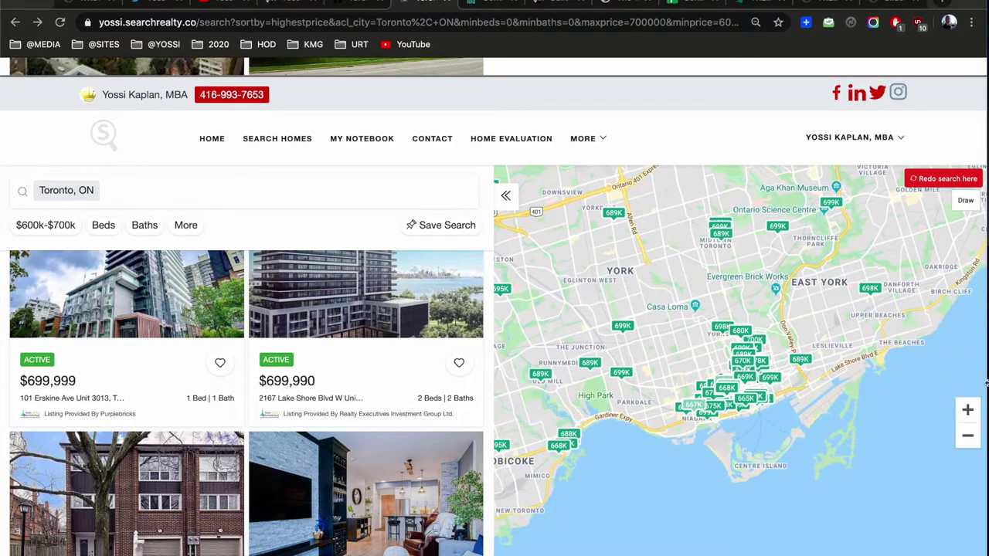
click(967, 410)
click(966, 411)
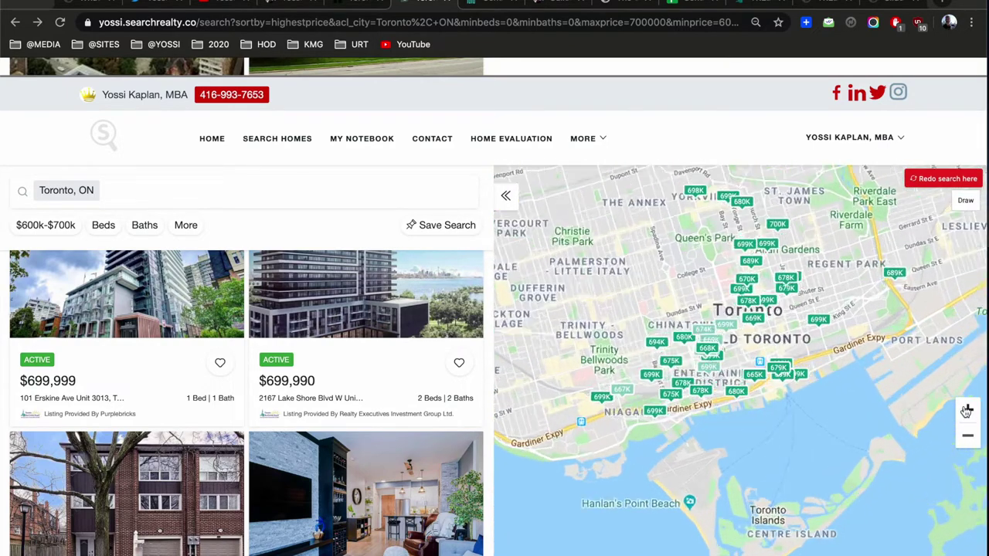
click(967, 410)
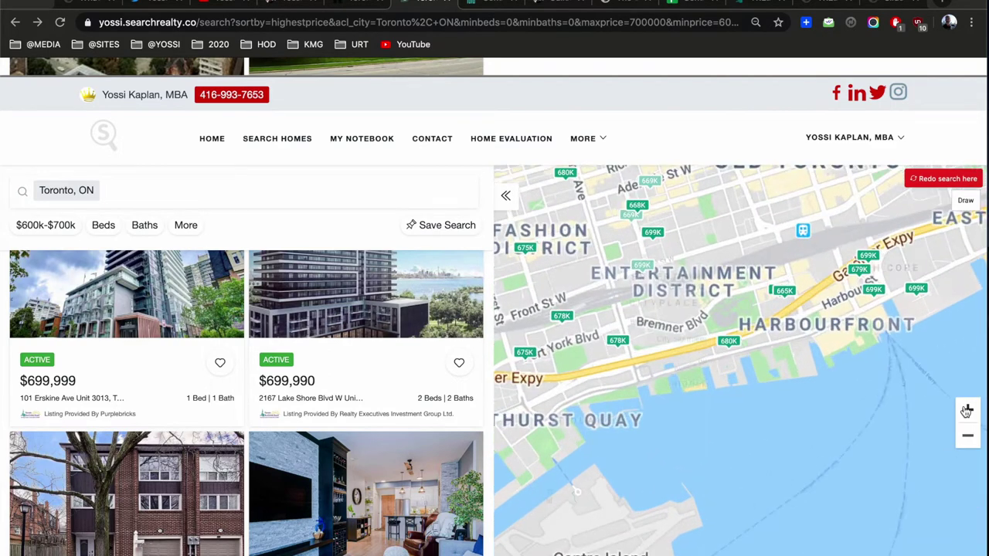
drag(685, 266, 726, 366)
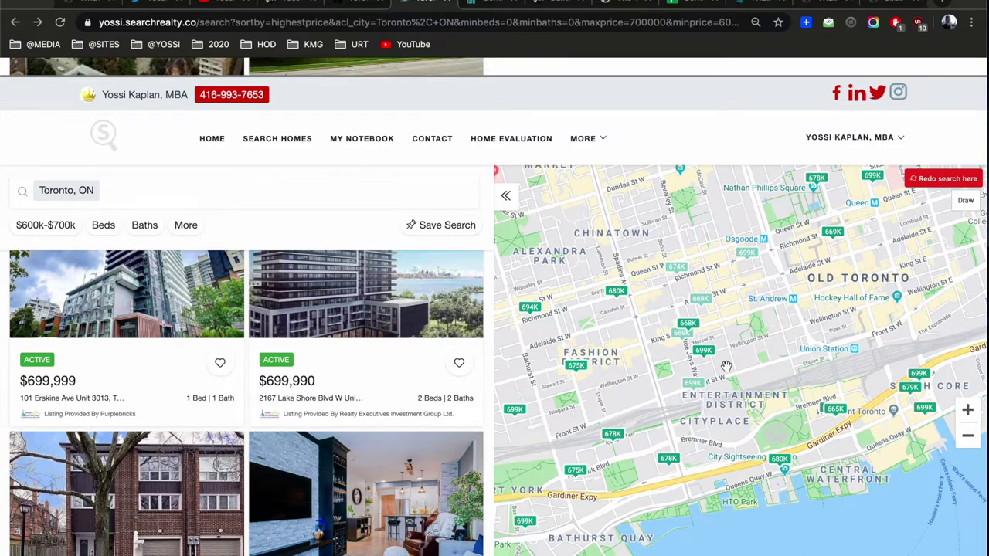
Pan to Old Toronto and preview the 699K Richmond St W listing near Osgoode
drag(626, 402, 668, 388)
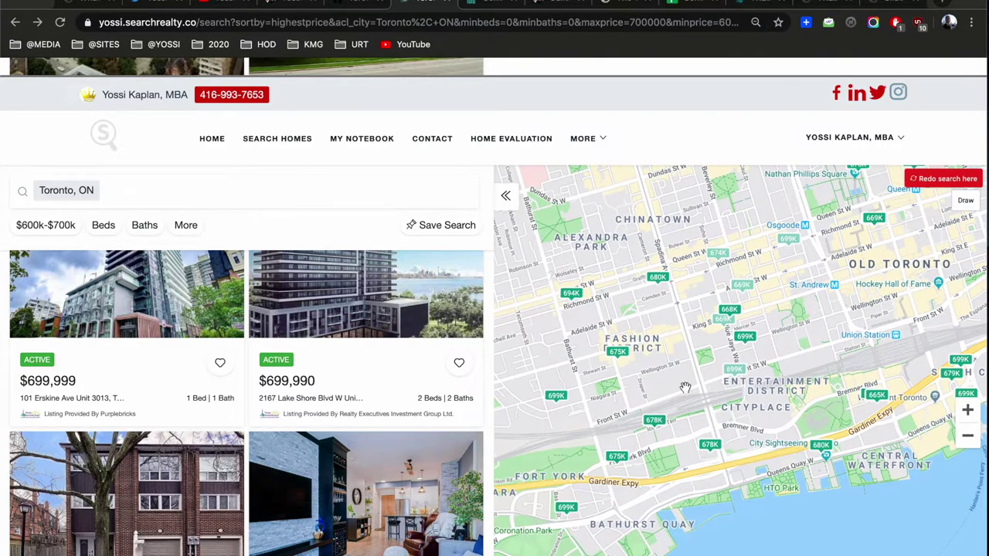
scroll(393, 435, down, 5)
scroll(394, 435, down, 10)
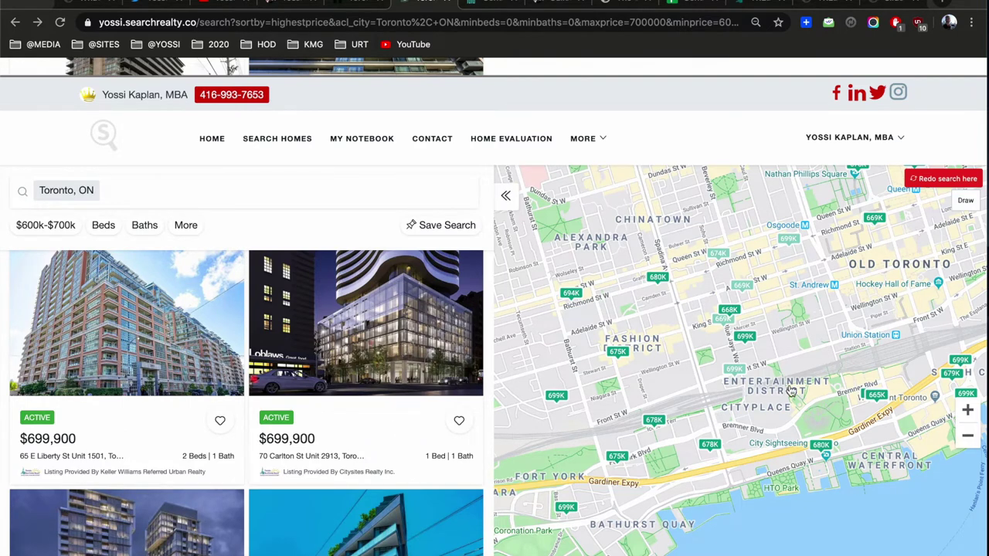
click(800, 296)
drag(799, 295, 684, 366)
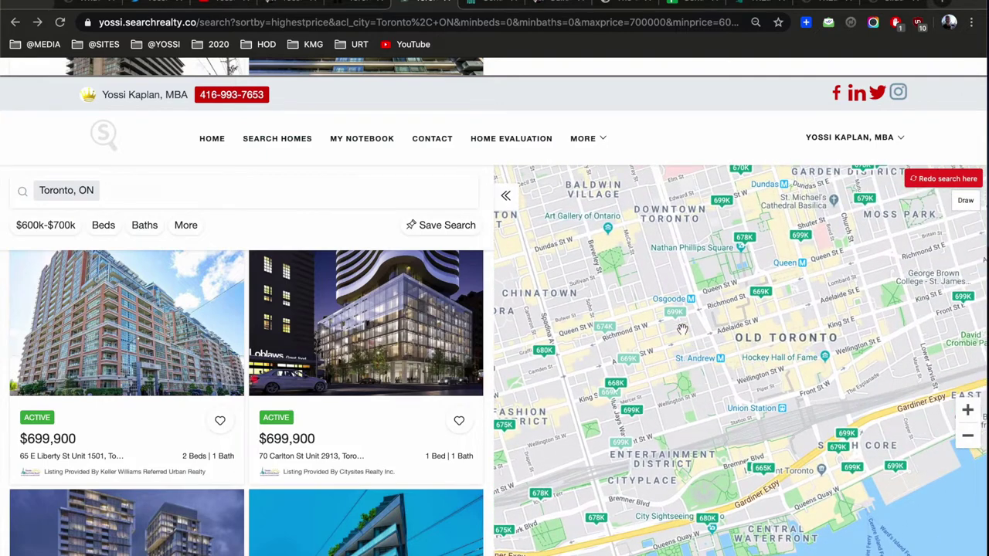
click(675, 313)
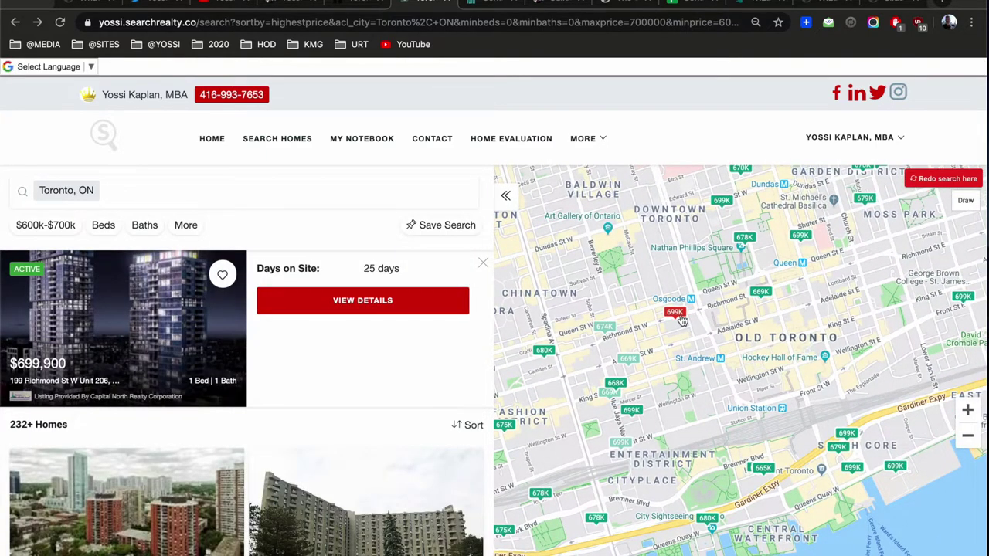
Preview the 669K 70 Temperance St, 680K 435 Richmond St W and 675K 75 Portland St listings
click(760, 295)
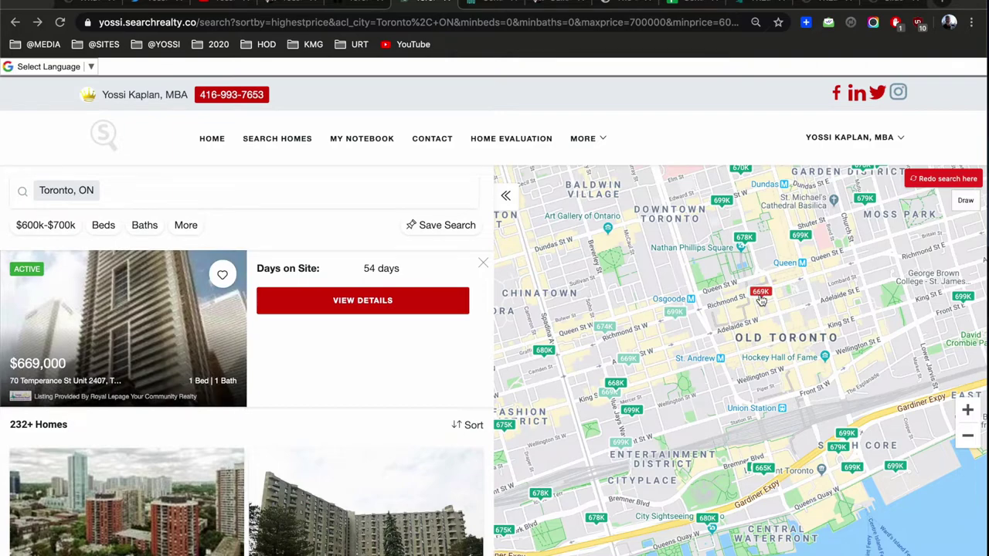
drag(676, 266, 731, 252)
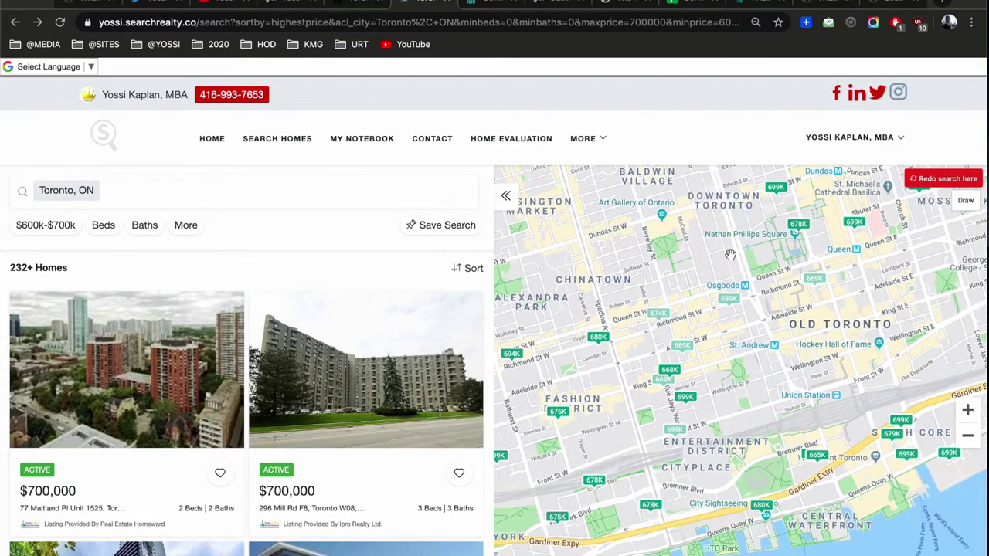
click(601, 340)
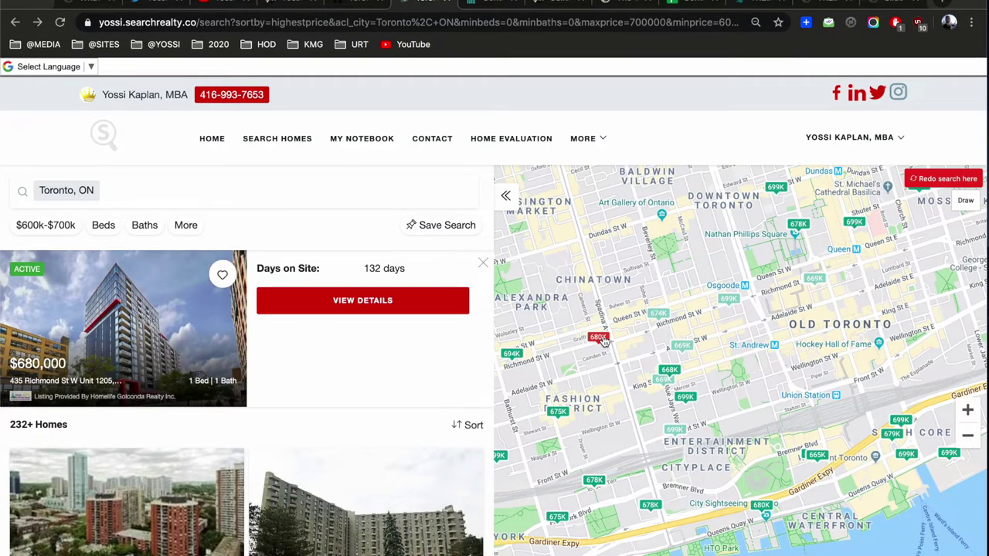
click(557, 412)
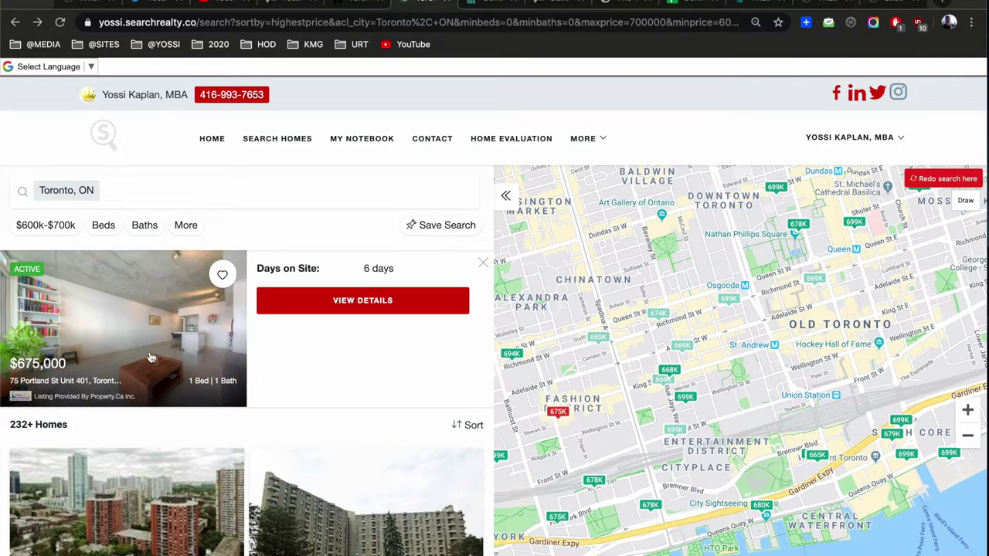
click(122, 343)
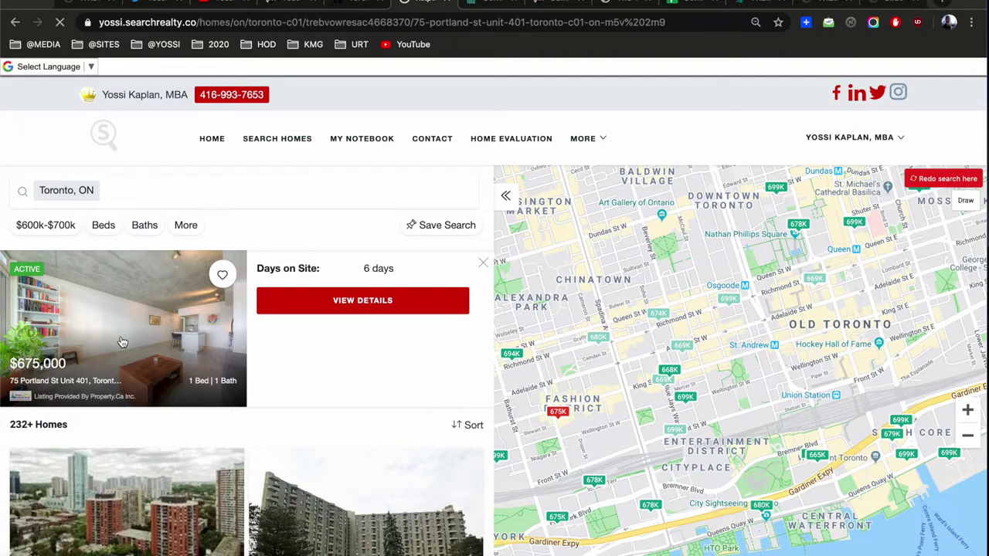
scroll(514, 367, down, 2)
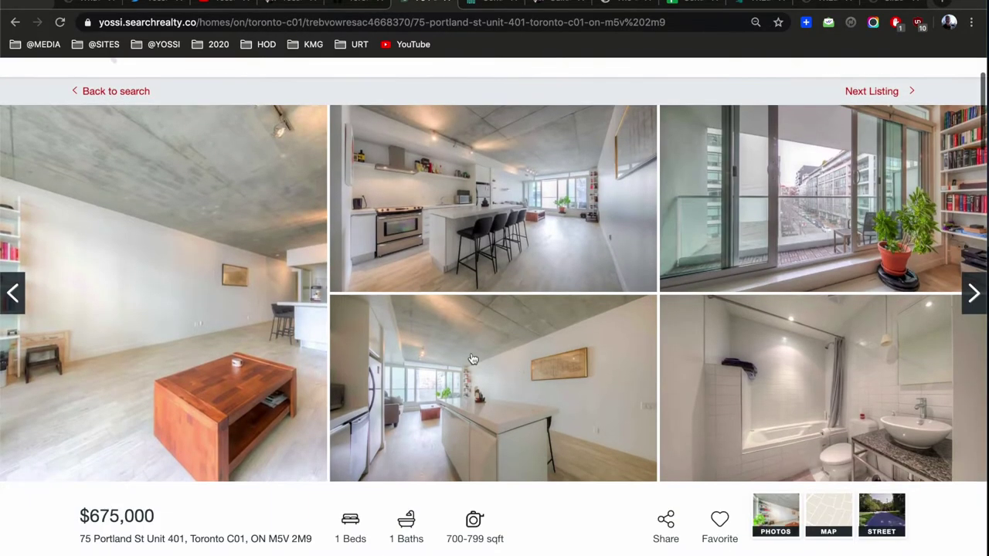
click(261, 282)
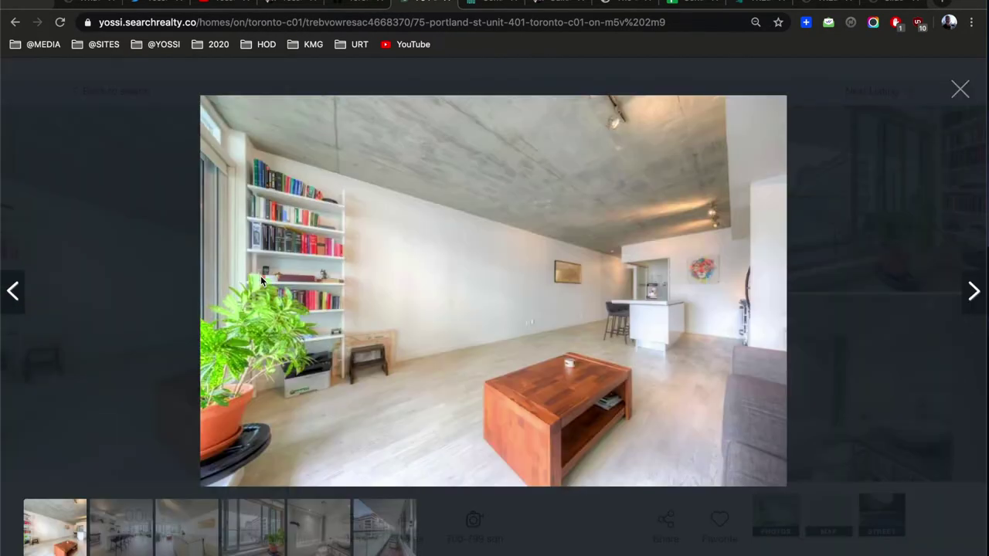
key(Right)
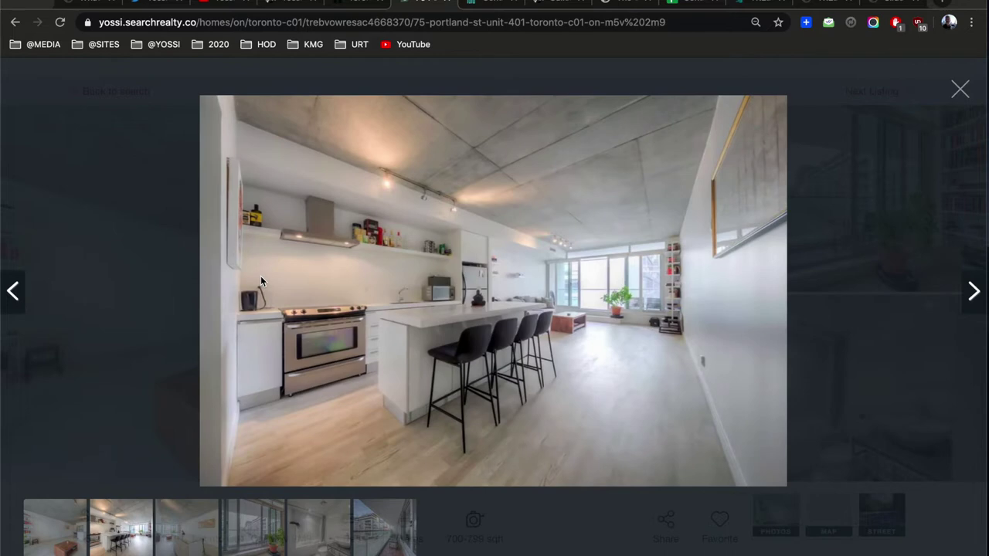
key(Right)
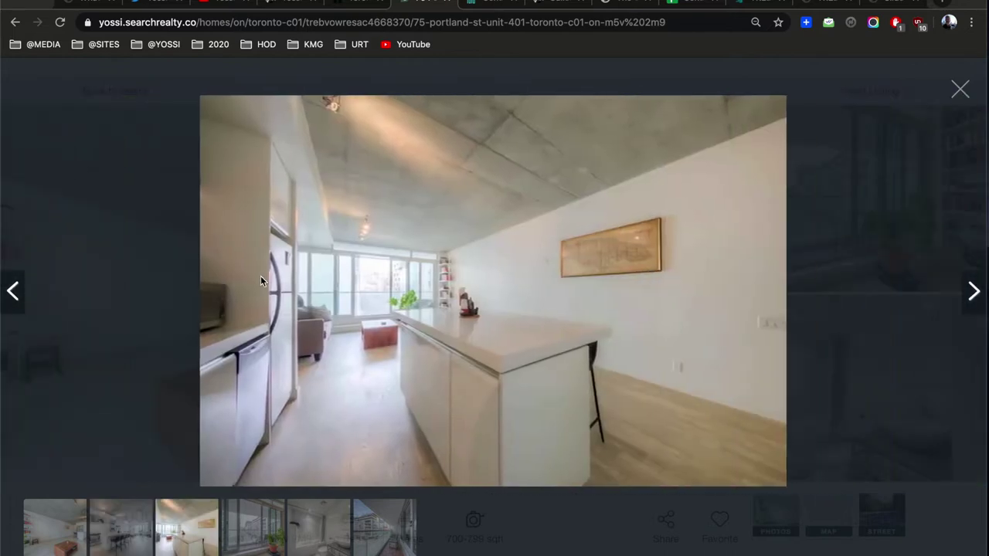
key(Right)
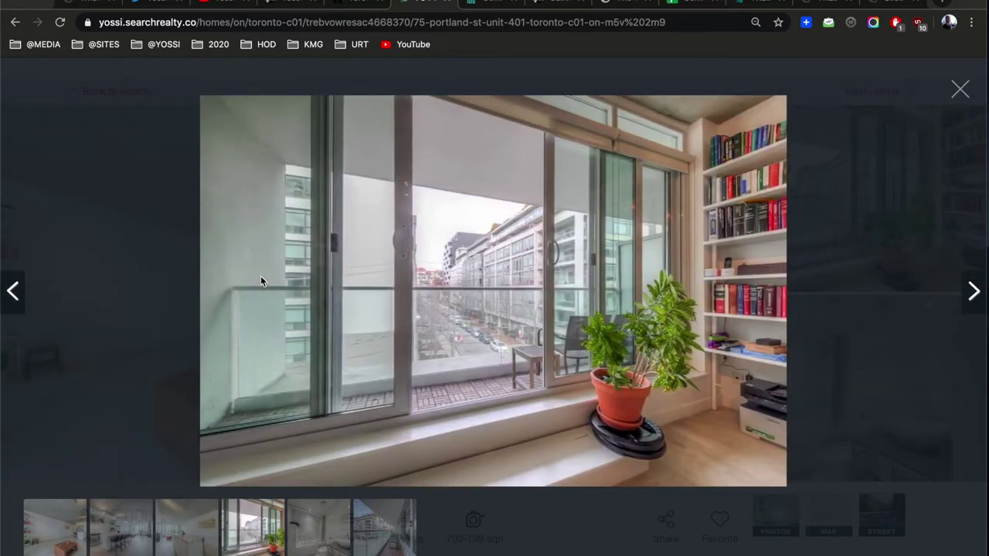
key(Right)
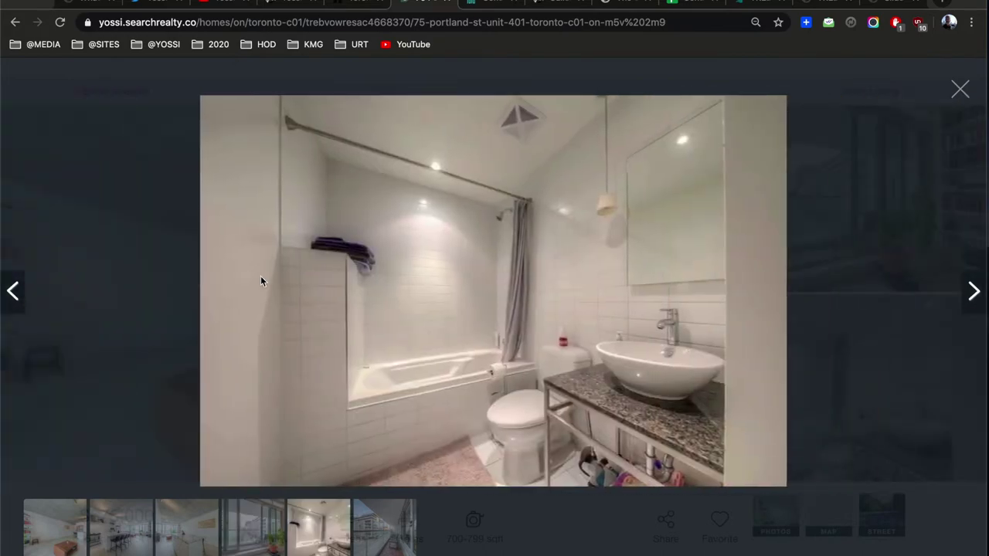
key(Right)
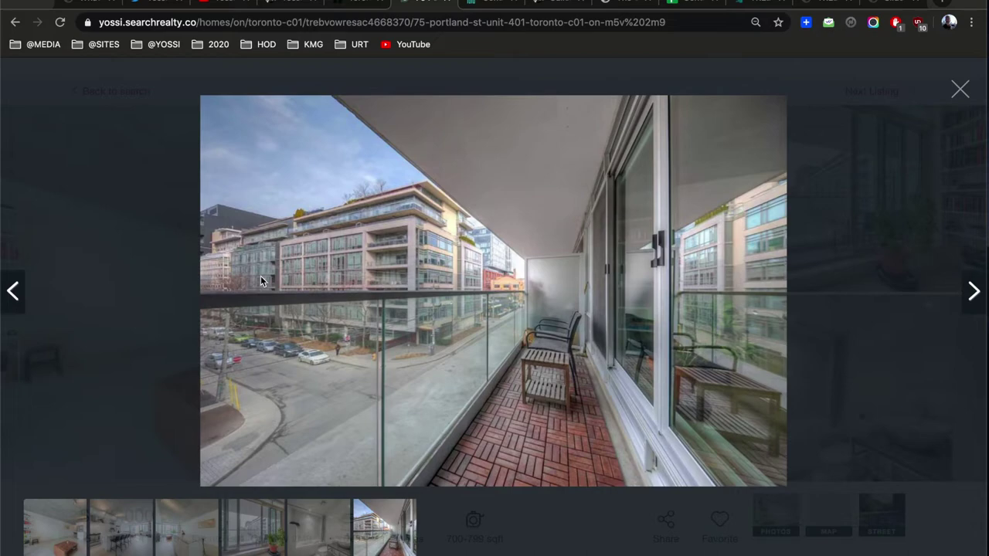
key(Right)
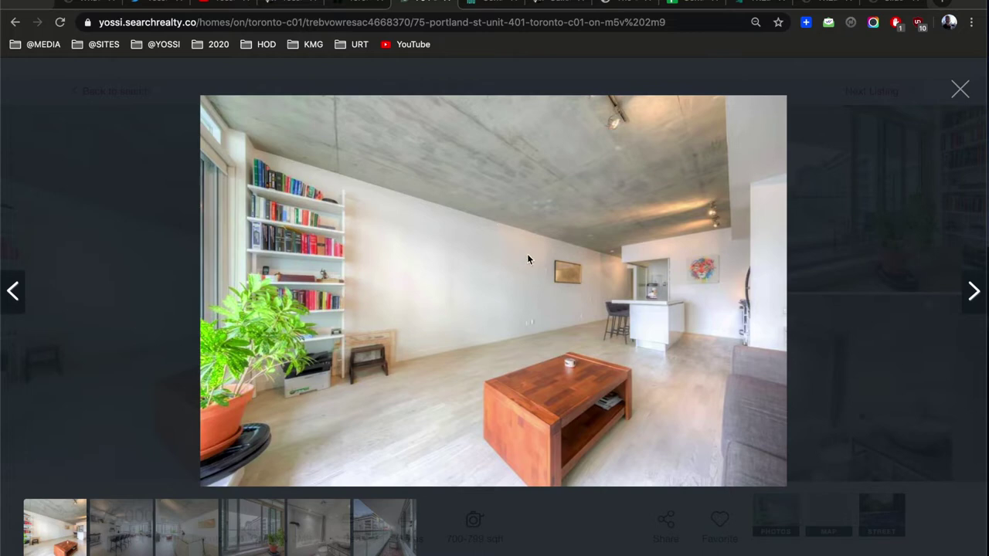
click(960, 90)
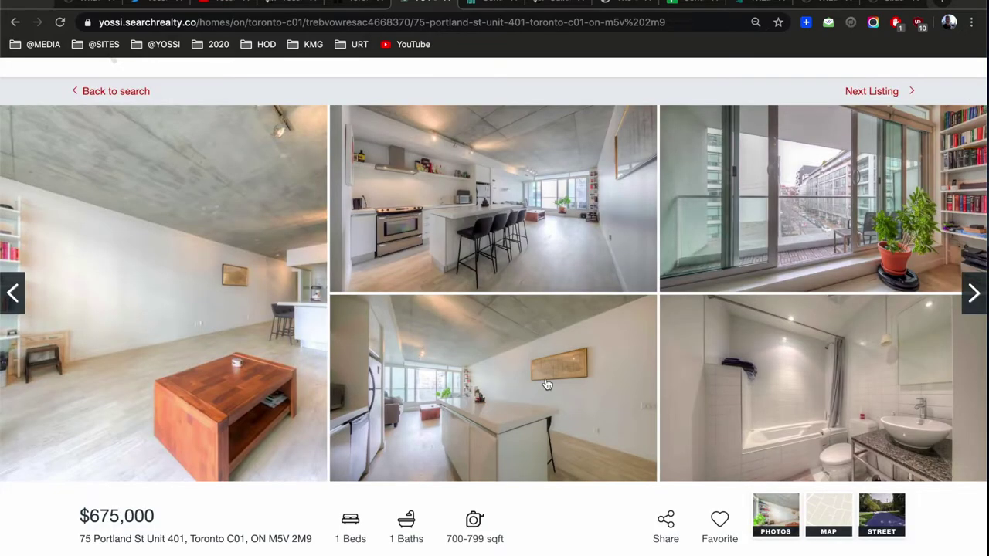
scroll(543, 386, down, 3)
scroll(387, 369, down, 2)
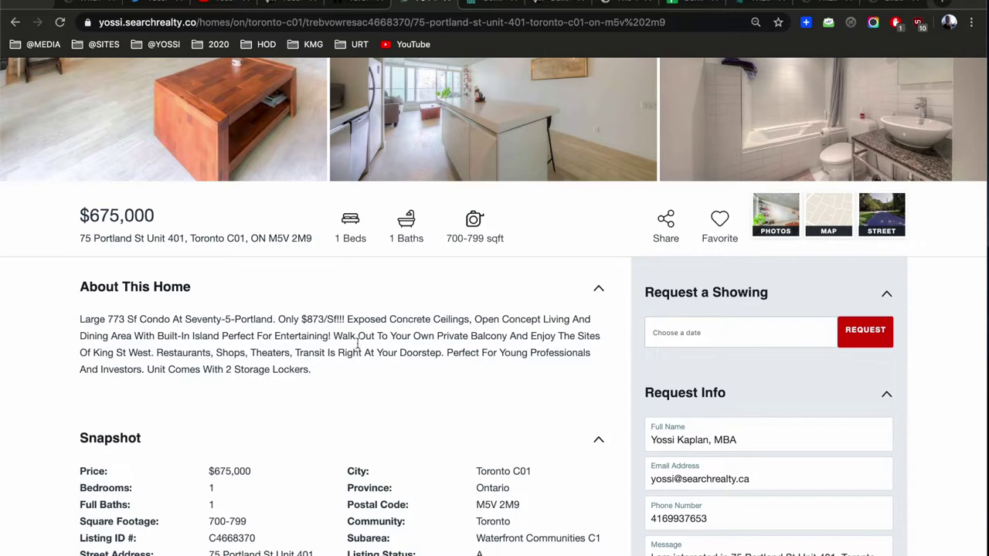
click(304, 321)
click(114, 321)
double_click(115, 320)
Mark the 456.00 monthly association fee and $3,000 property taxes, then browse the remaining details
scroll(344, 384, down, 1)
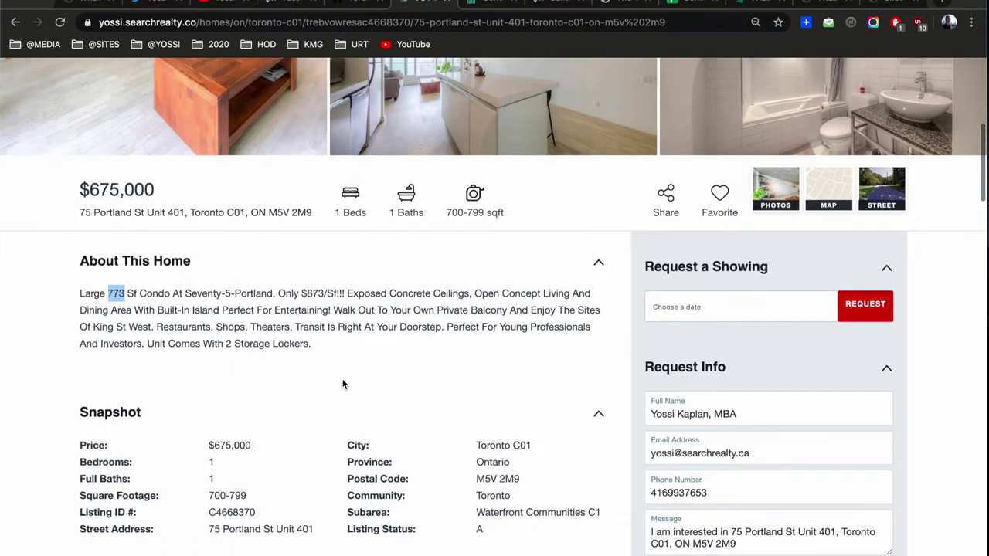
scroll(342, 379, up, 3)
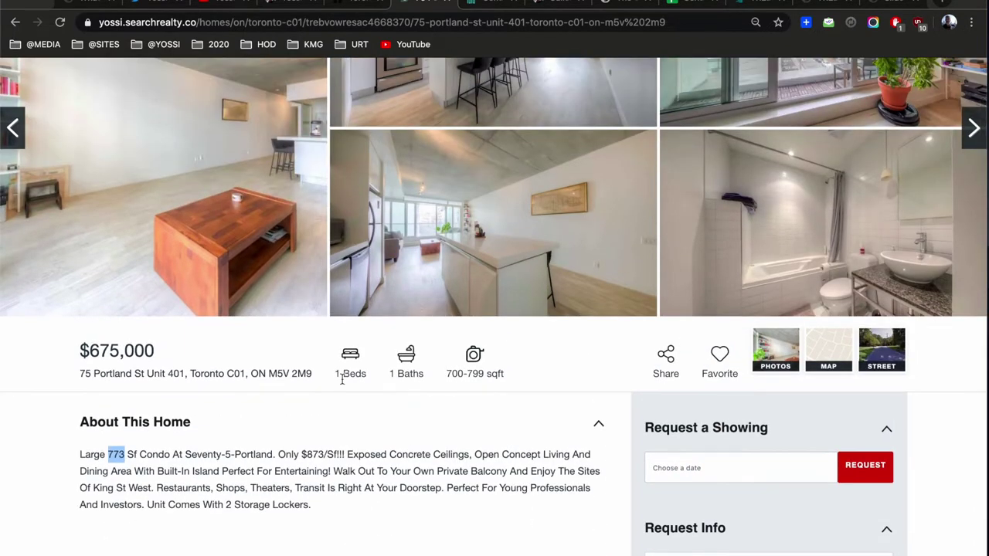
scroll(343, 379, down, 4)
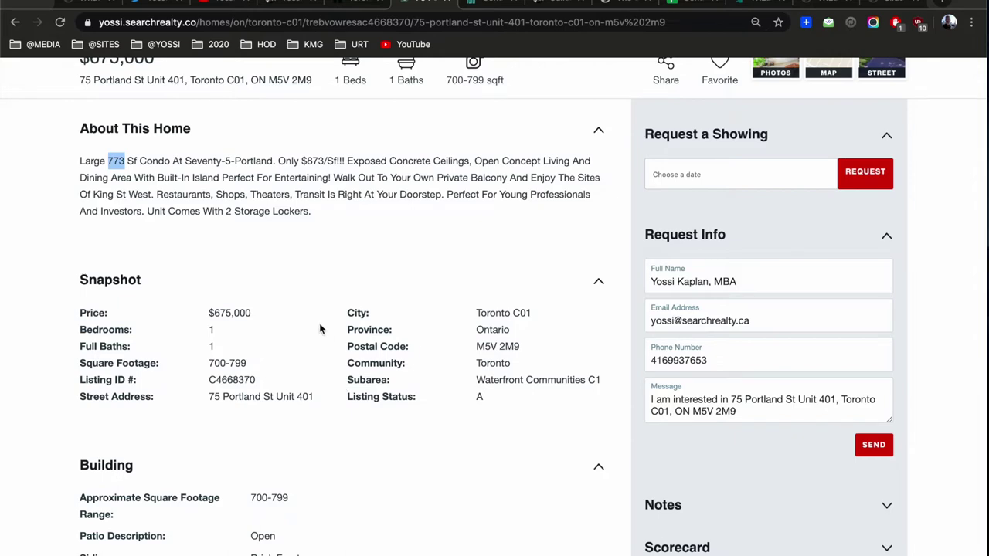
scroll(248, 209, up, 3)
scroll(250, 215, up, 2)
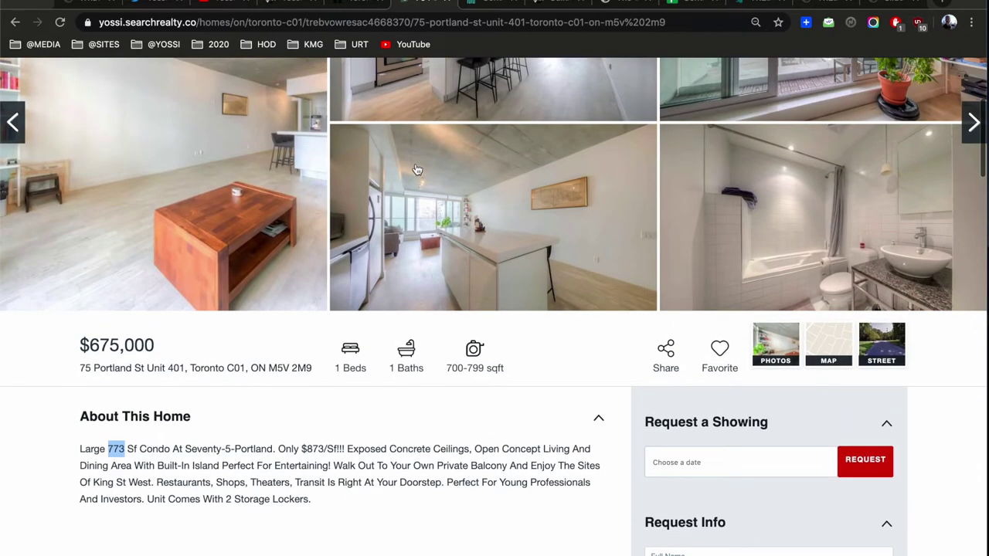
scroll(376, 419, down, 3)
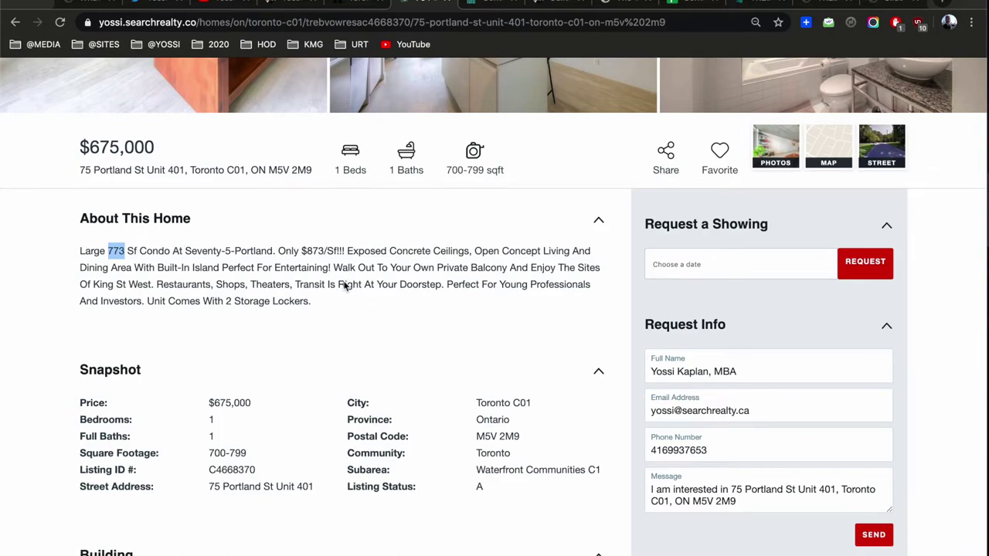
scroll(321, 354, down, 5)
scroll(320, 354, down, 6)
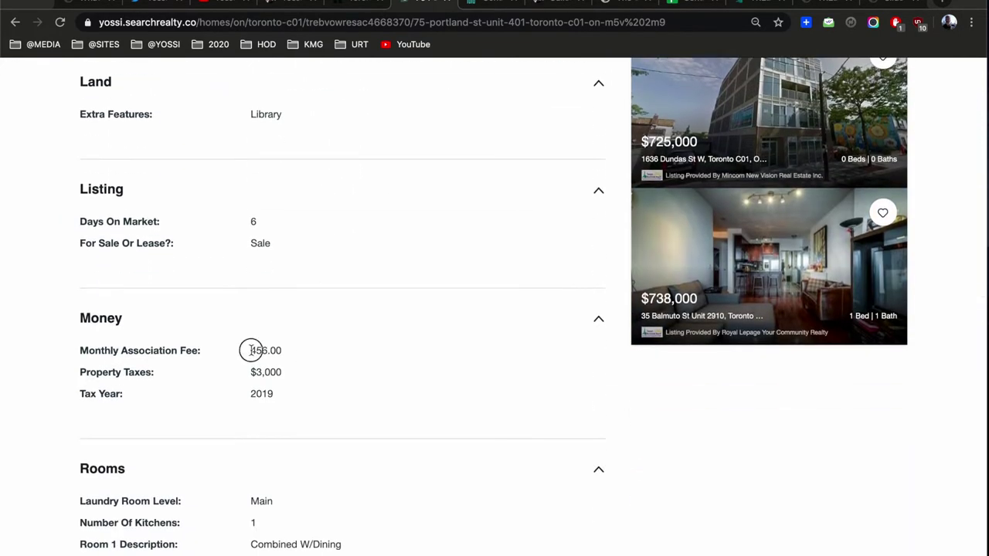
drag(249, 350, 296, 357)
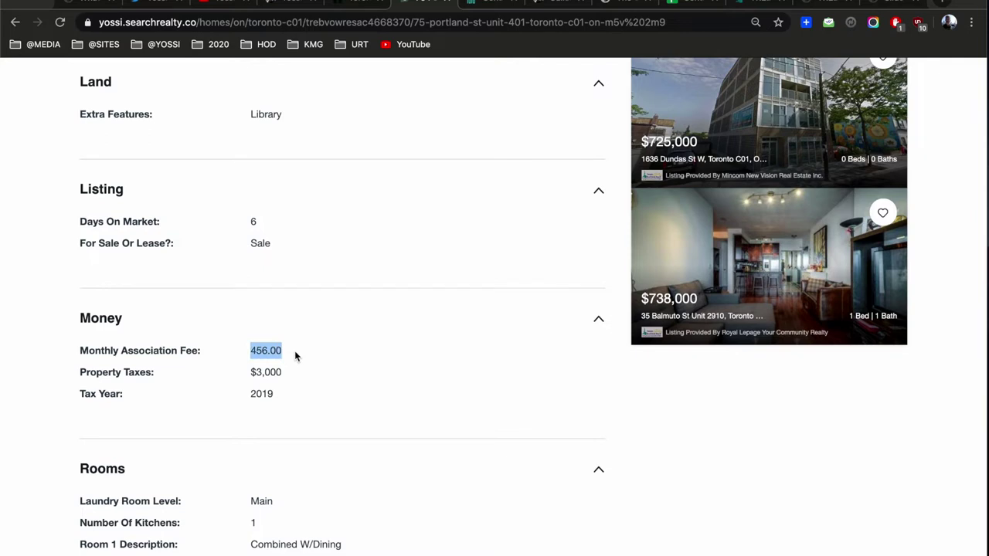
drag(248, 374, 285, 380)
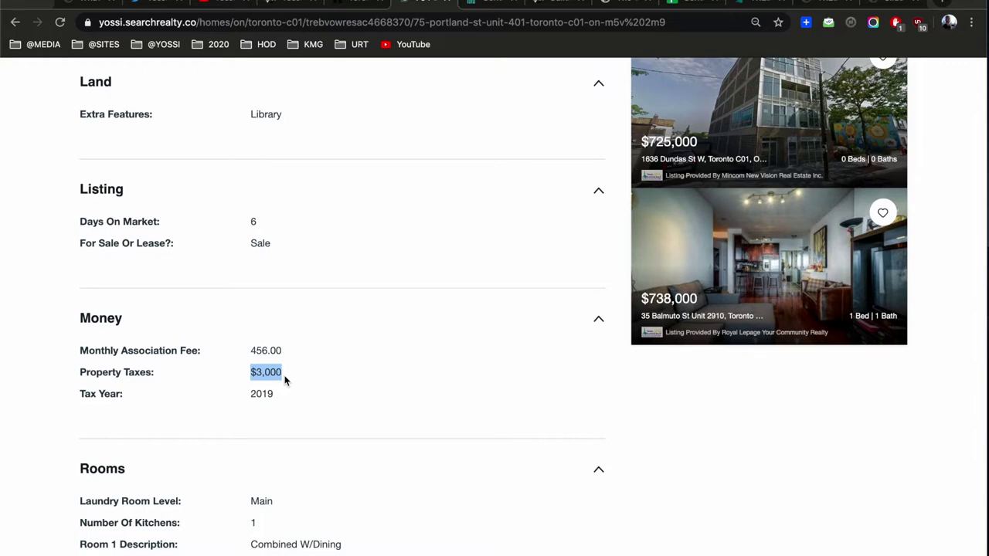
scroll(285, 378, down, 6)
scroll(347, 406, down, 8)
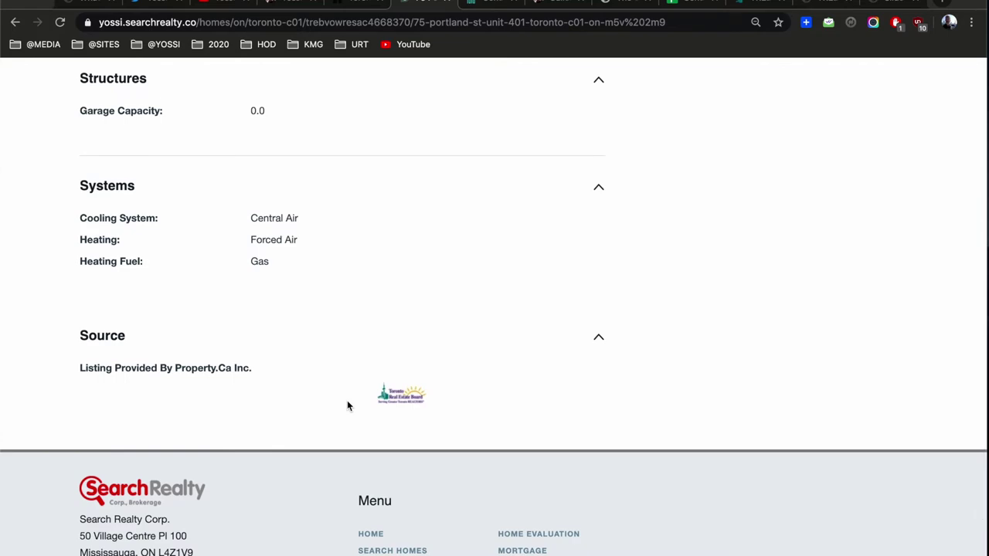
scroll(347, 406, up, 15)
scroll(347, 406, down, 2)
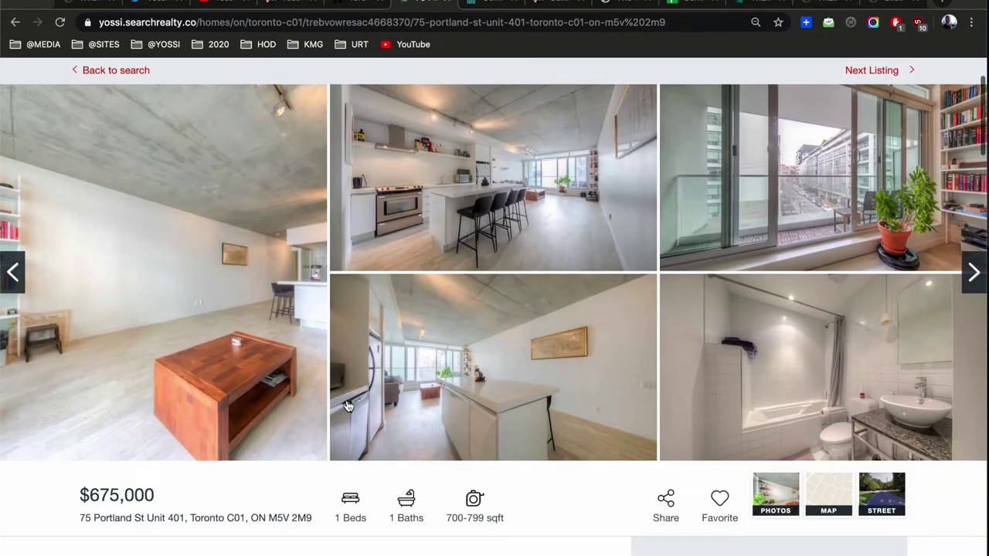
scroll(347, 405, down, 1)
scroll(347, 406, down, 2)
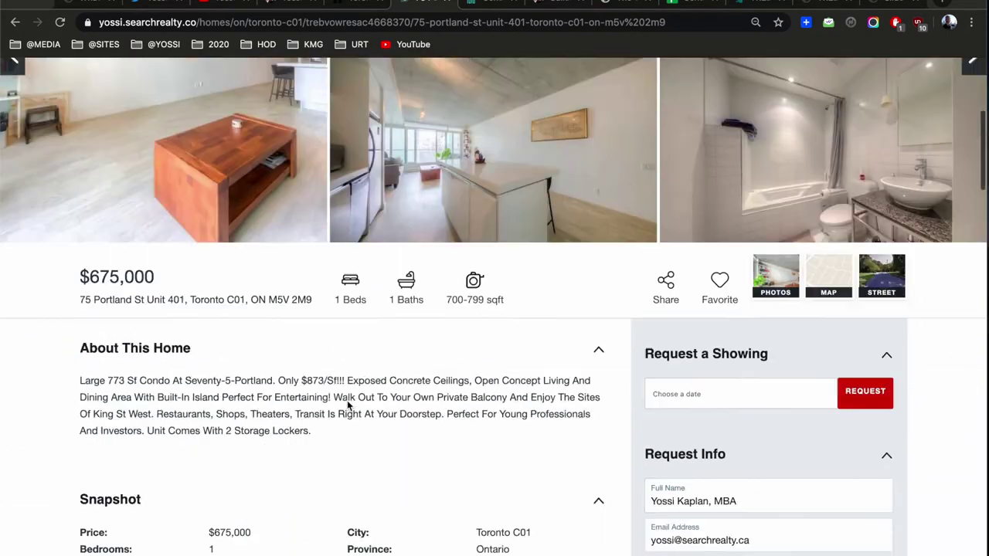
scroll(347, 405, down, 1)
scroll(348, 405, down, 2)
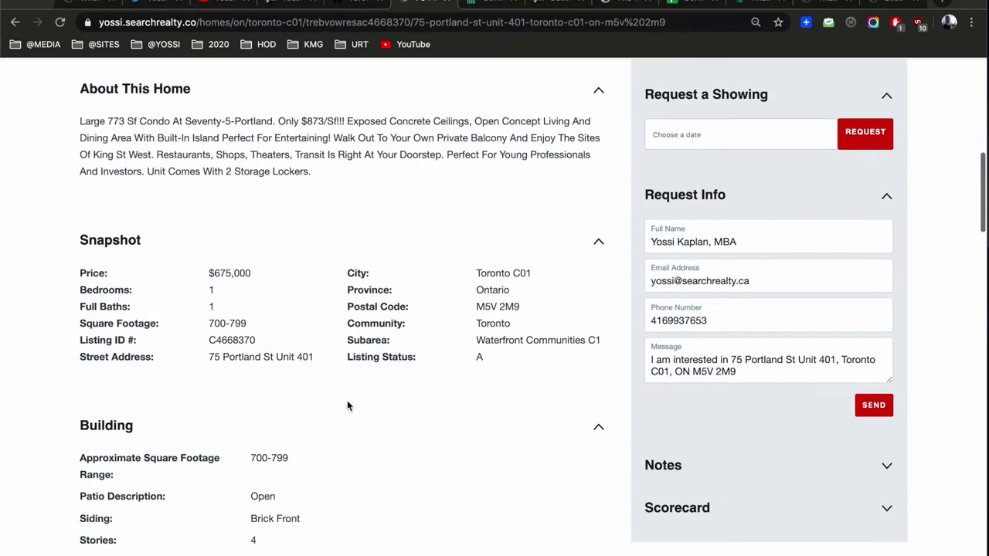
scroll(347, 406, up, 6)
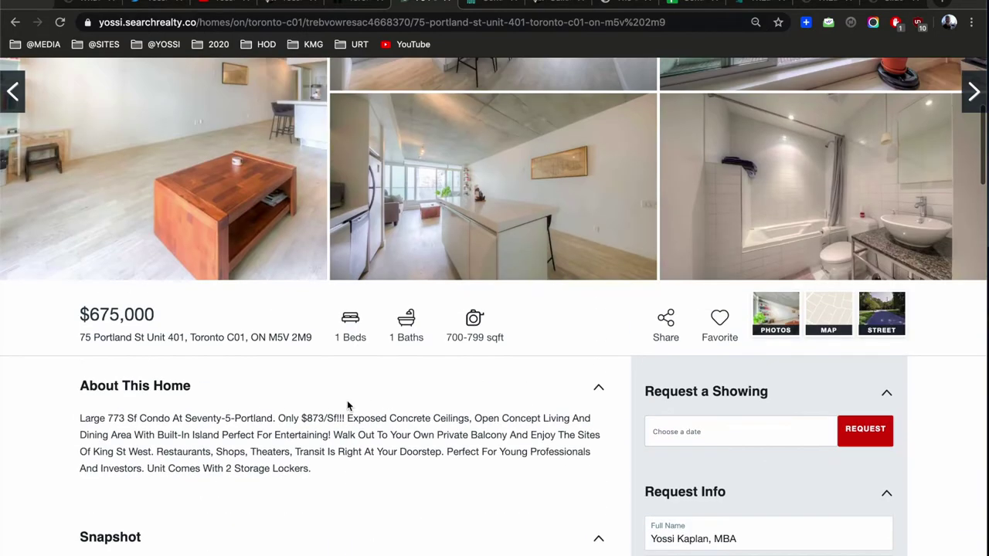
scroll(347, 405, up, 2)
click(344, 403)
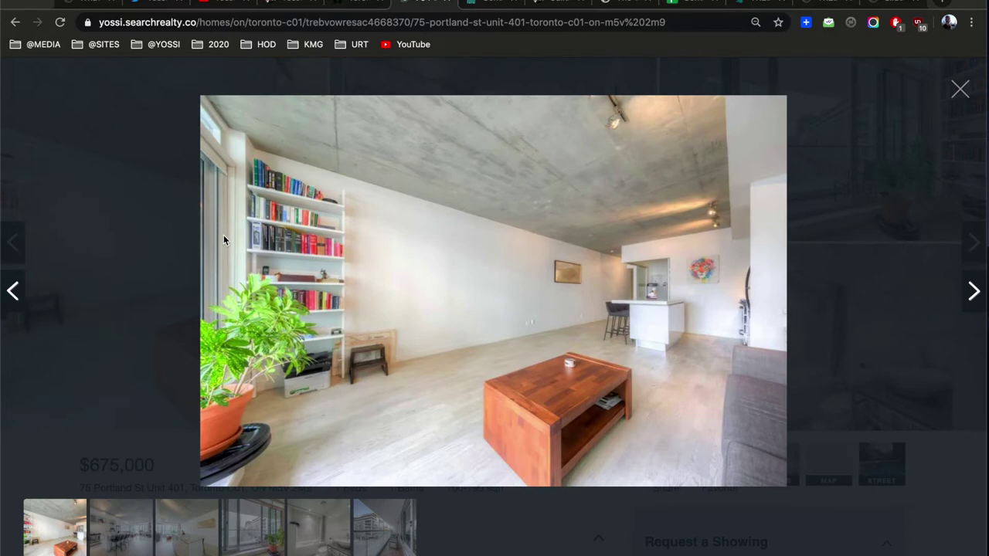
key(Right)
key(Right)
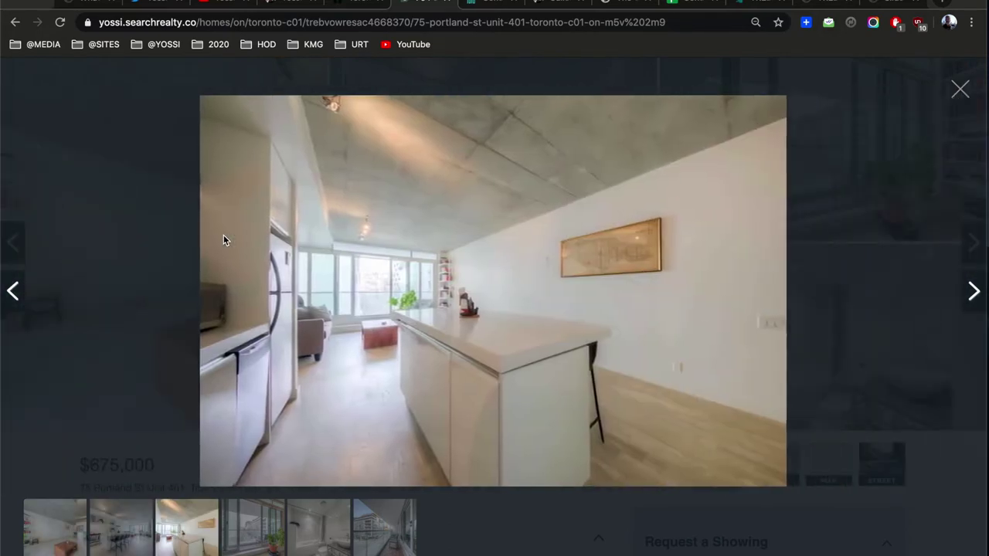
key(Right)
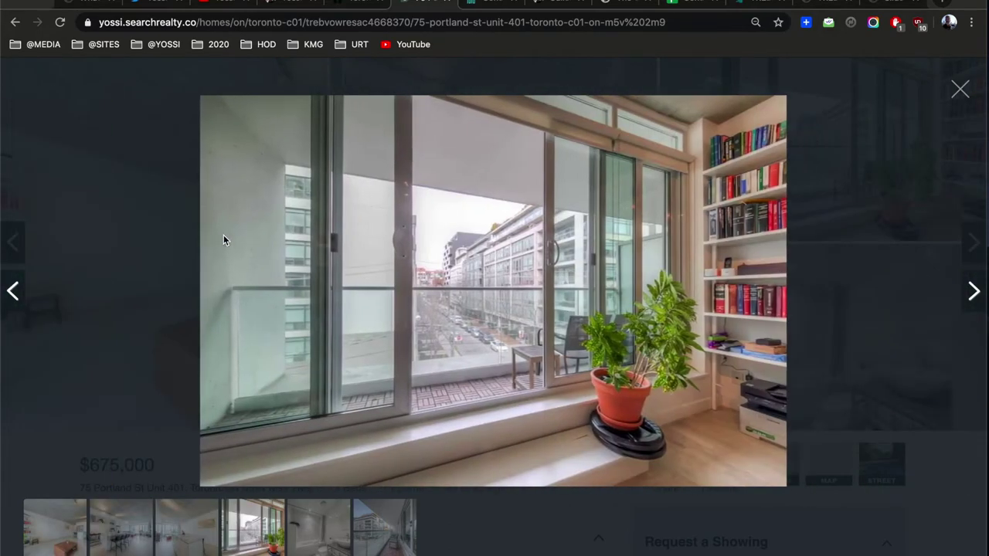
key(Right)
key(Right)
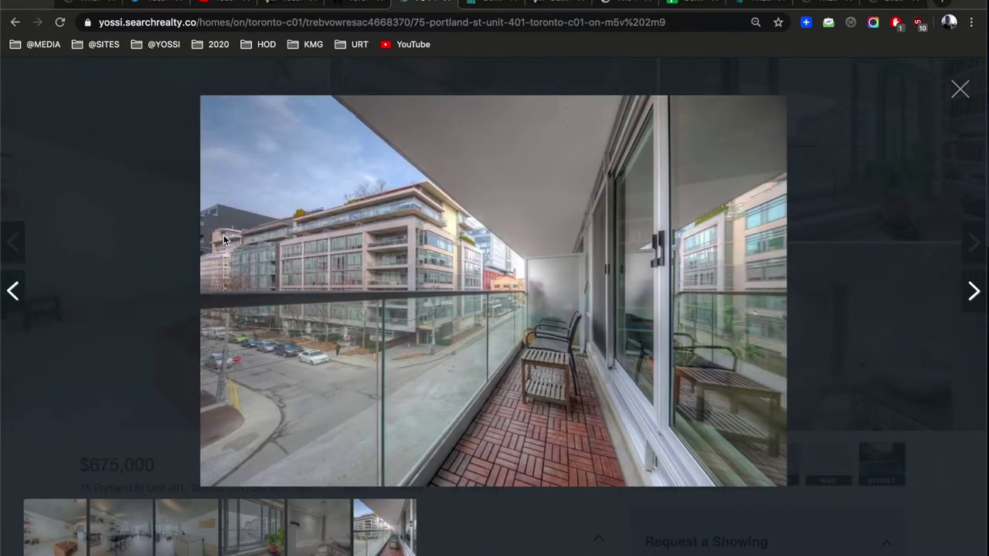
key(Right)
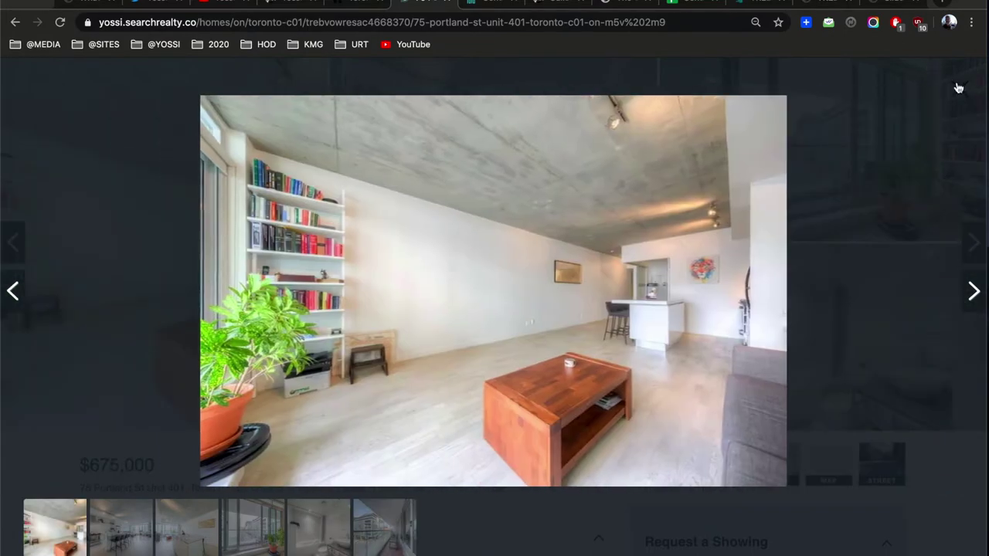
click(958, 88)
scroll(516, 278, up, 3)
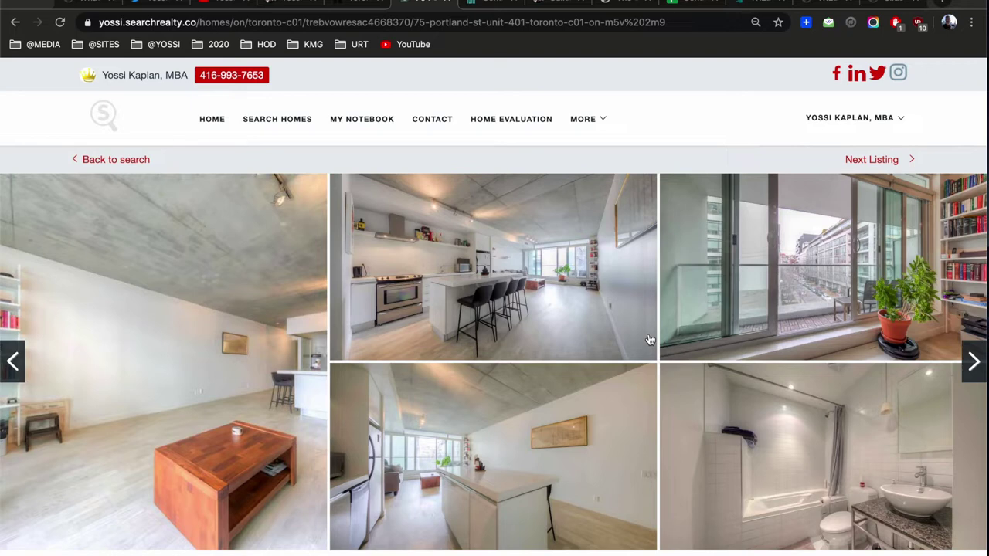
From the results map near Corso Italia, open the $699,900 45 Foundry Ave Unit 47 townhouse listing
click(89, 160)
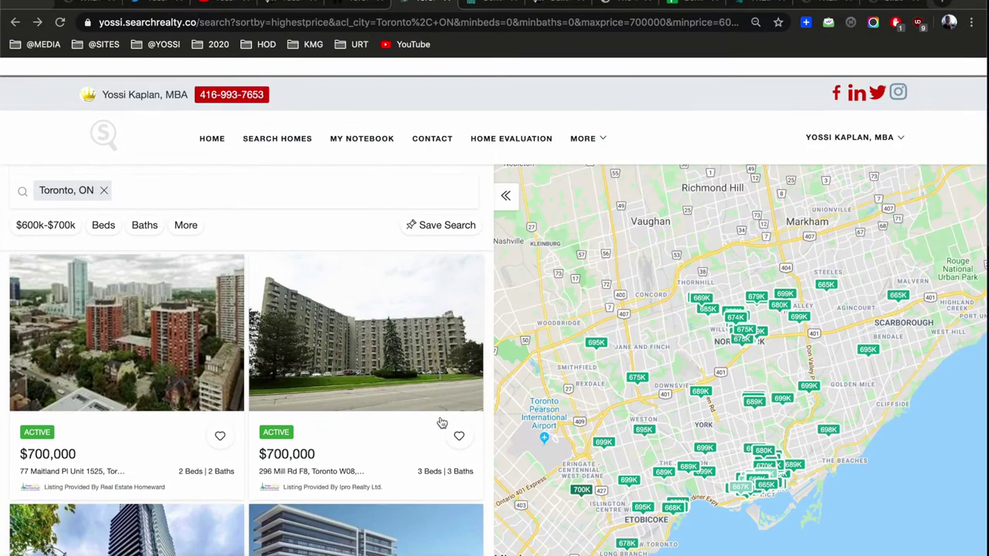
click(704, 448)
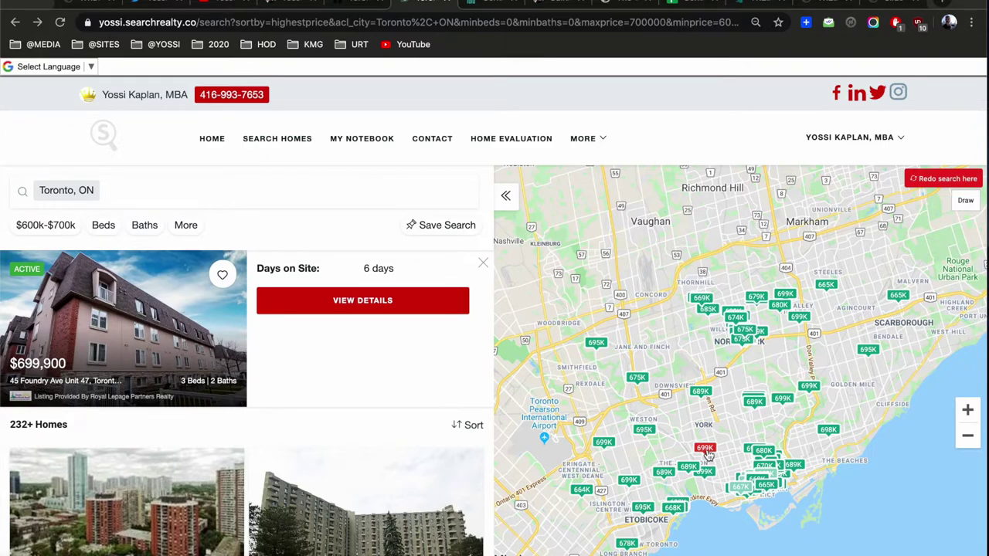
click(967, 409)
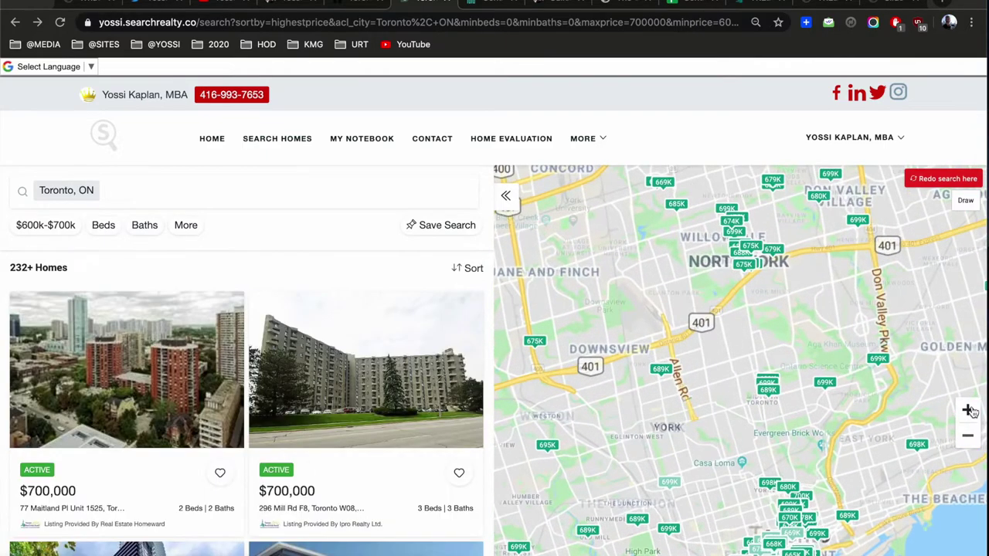
drag(745, 445, 762, 343)
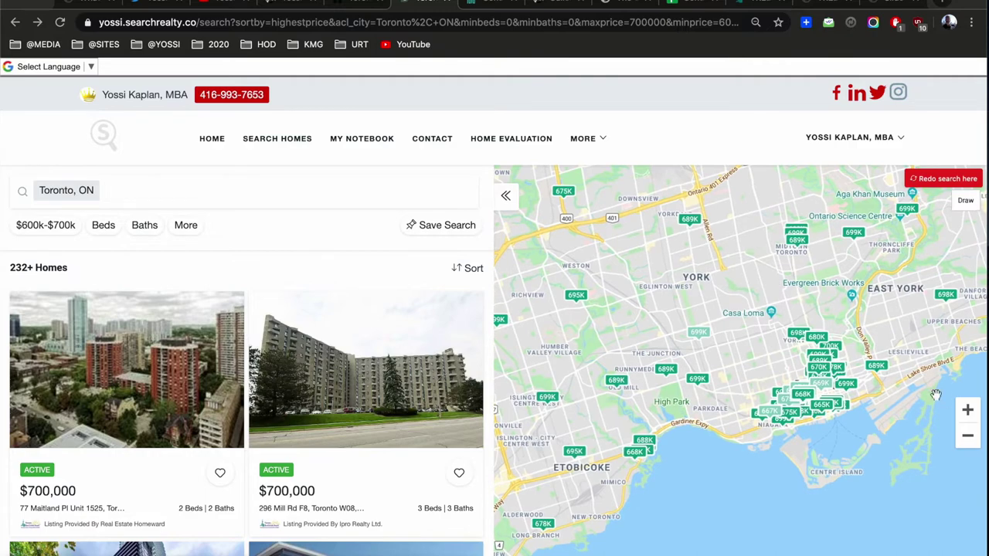
click(967, 410)
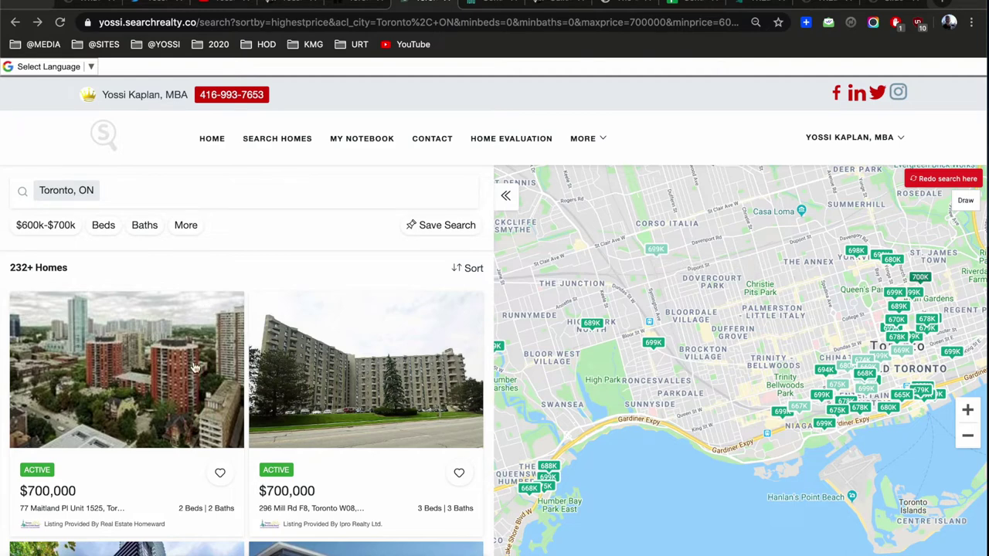
click(655, 249)
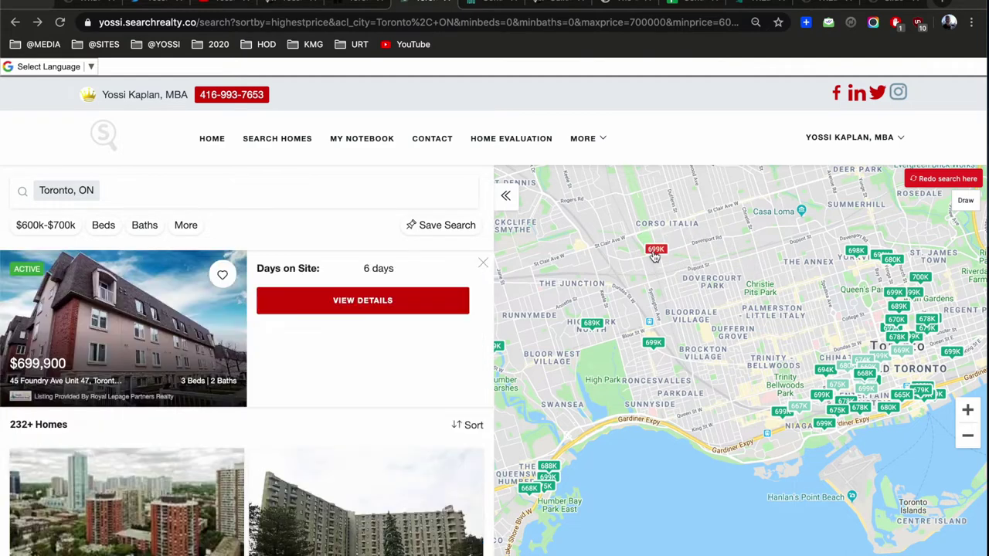
click(149, 333)
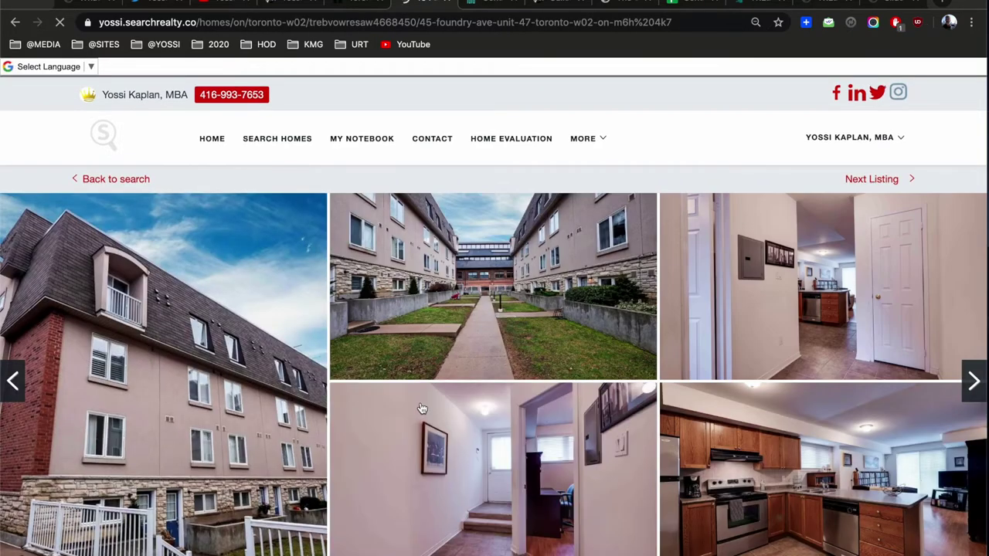
scroll(421, 409, down, 2)
click(736, 214)
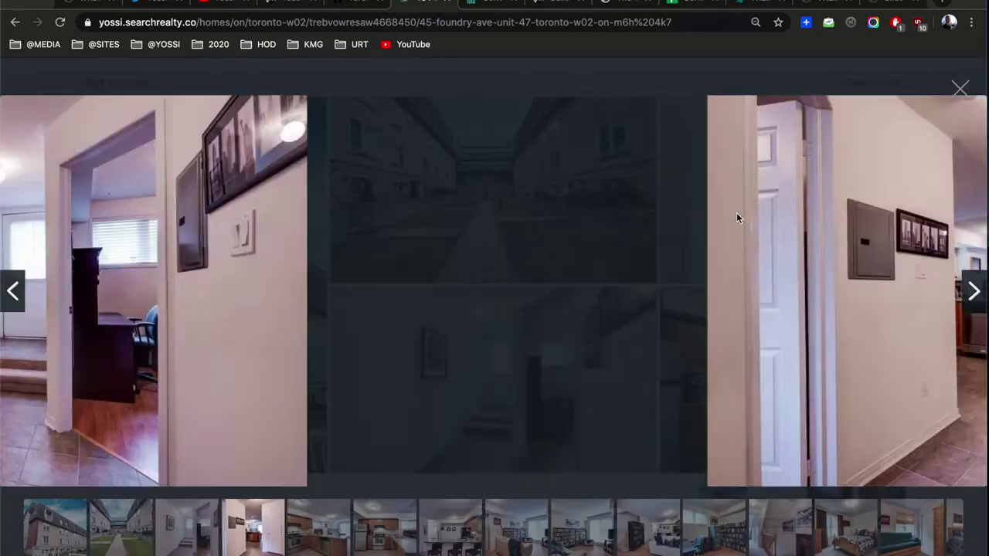
click(737, 213)
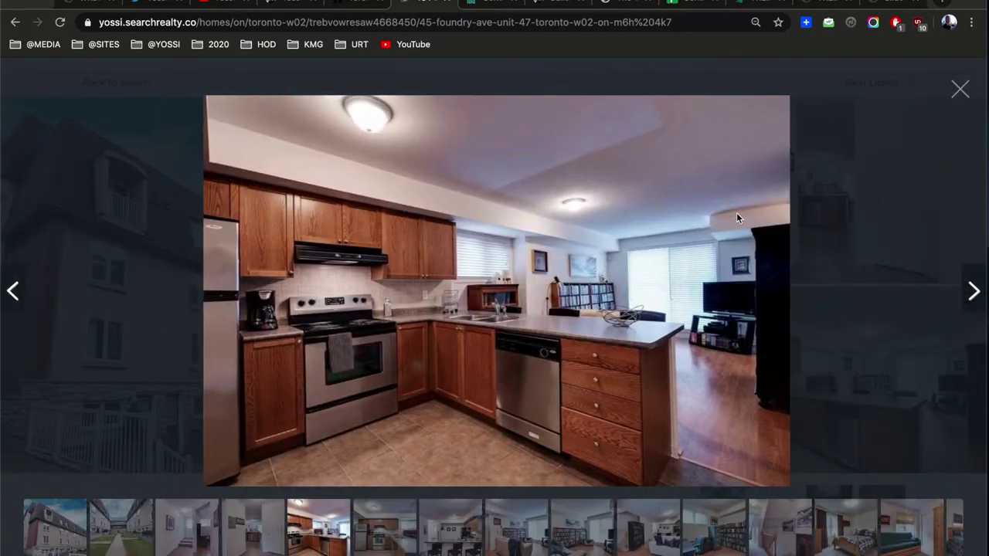
click(736, 213)
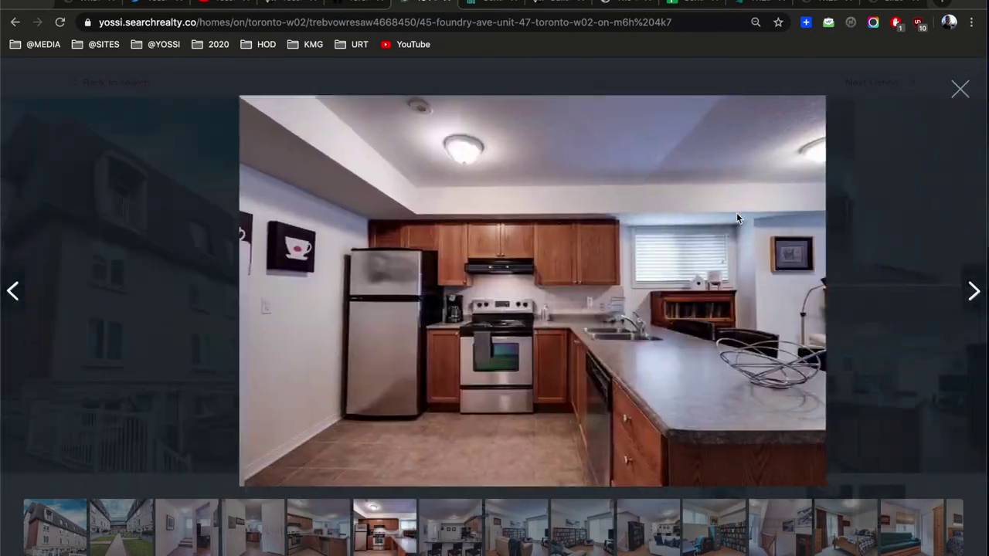
click(737, 213)
click(737, 213)
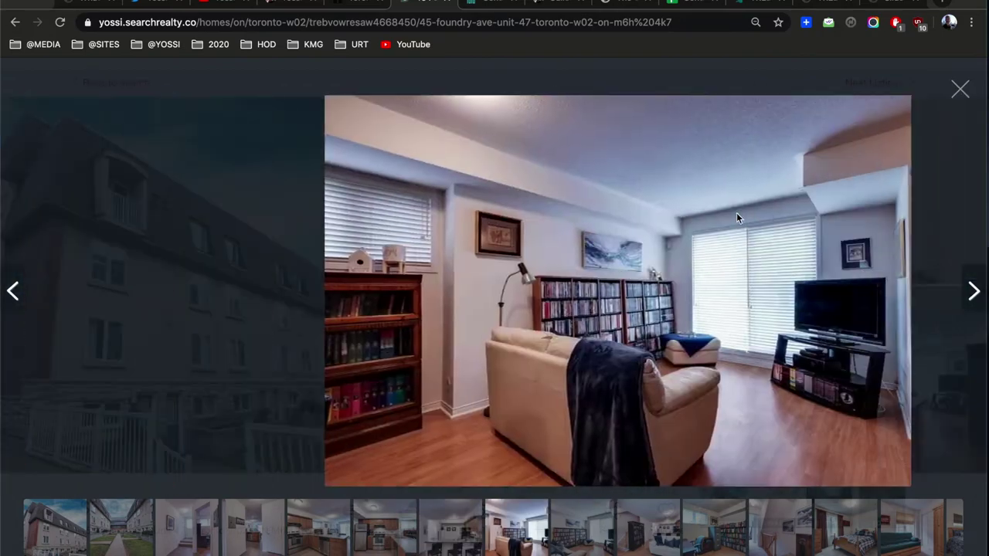
click(736, 212)
click(737, 213)
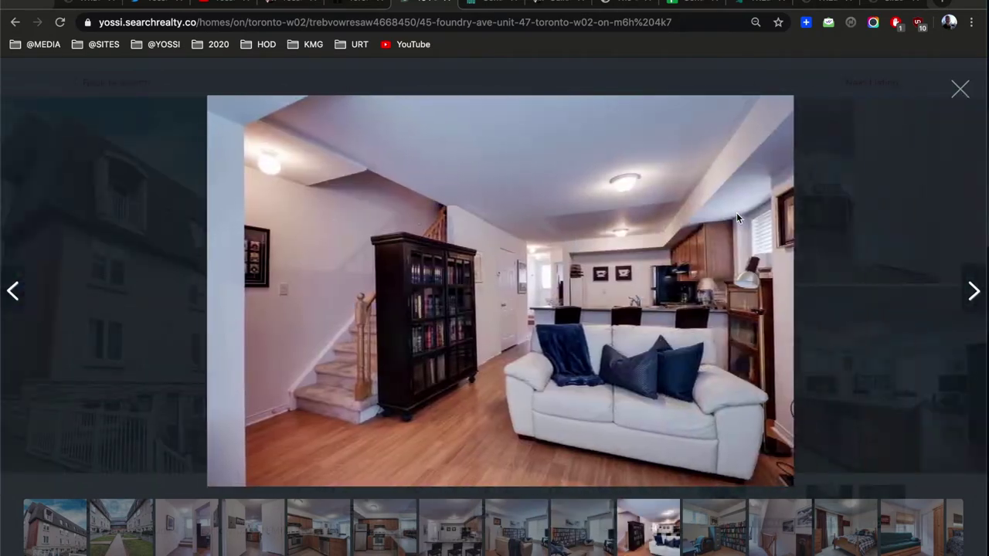
click(737, 212)
click(737, 212)
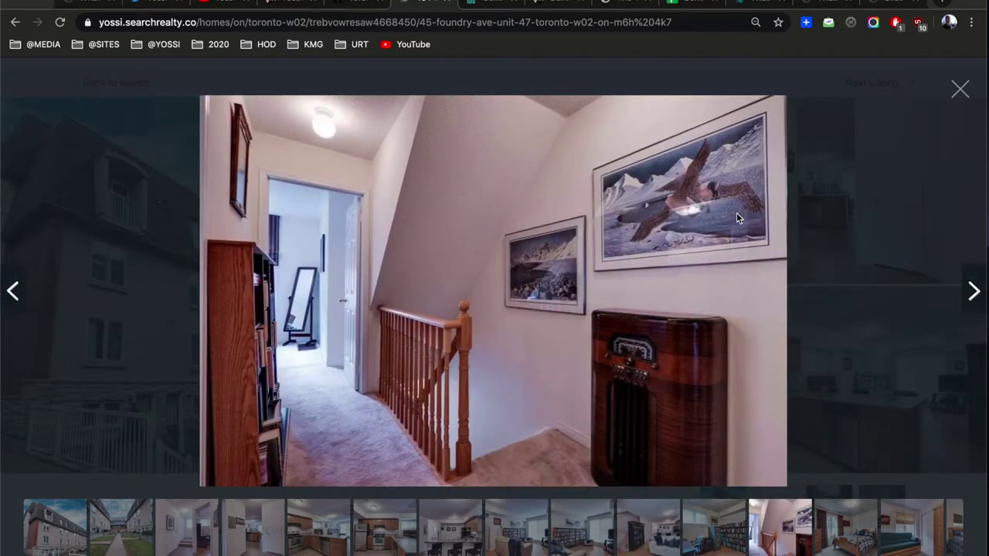
click(736, 212)
click(737, 213)
click(960, 88)
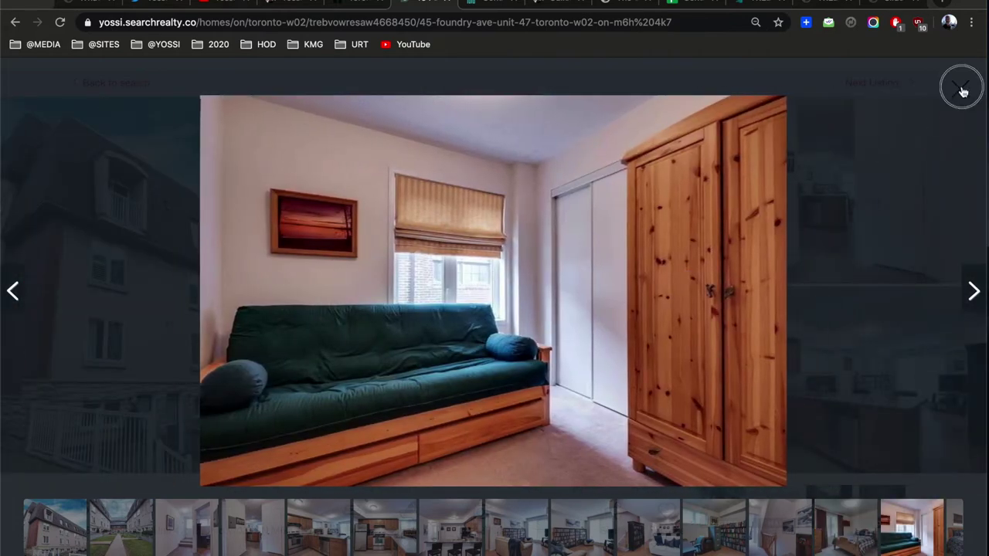
scroll(617, 360, down, 2)
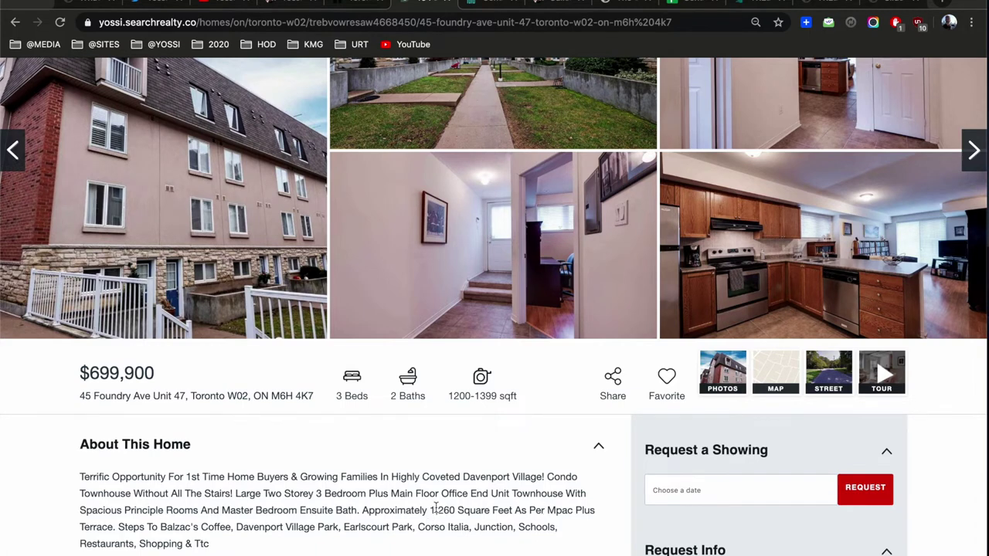
scroll(478, 485, down, 7)
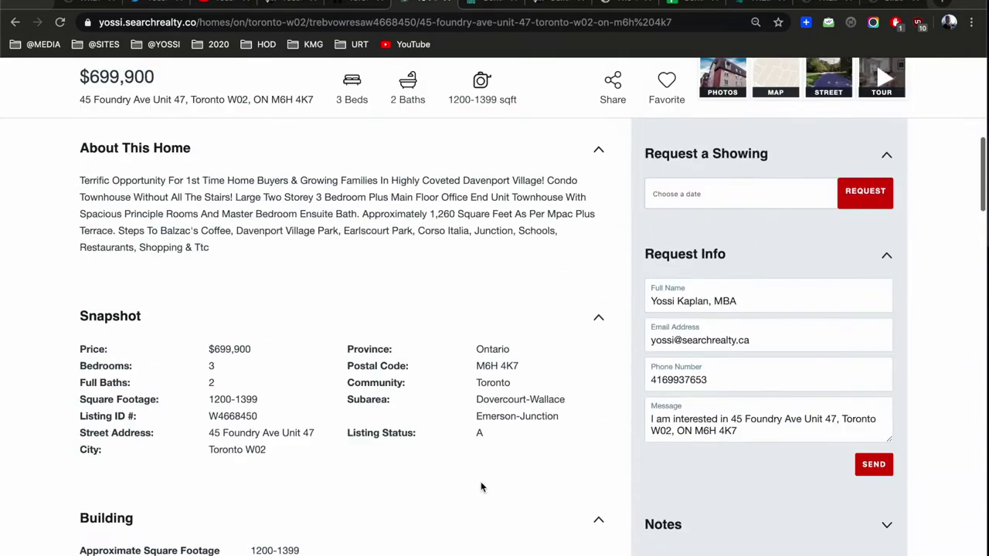
scroll(480, 487, down, 6)
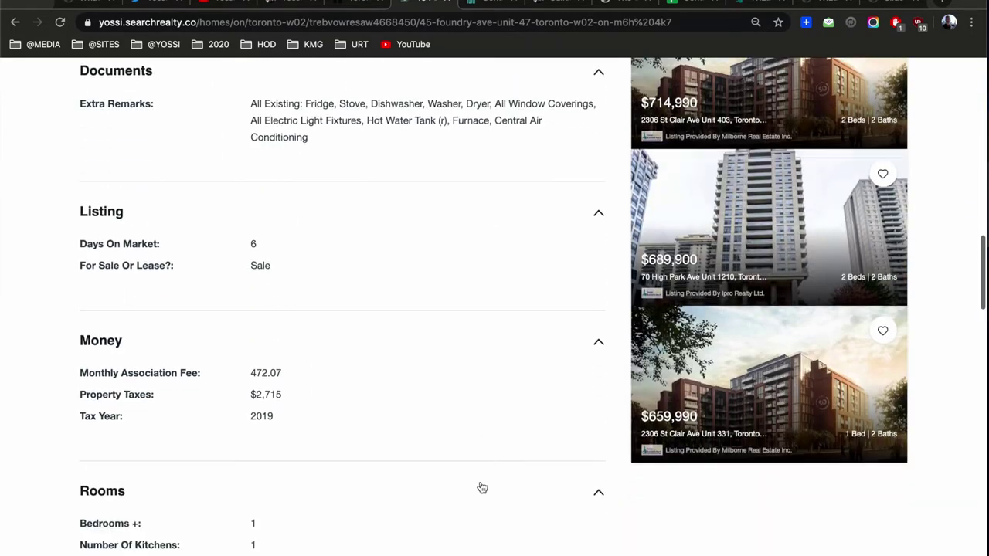
drag(249, 372, 280, 371)
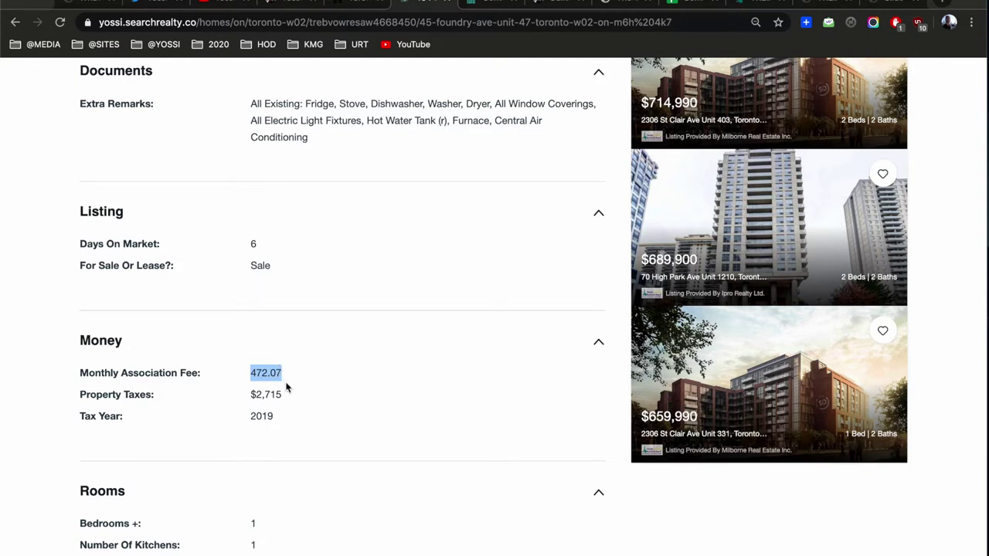
drag(282, 393, 253, 383)
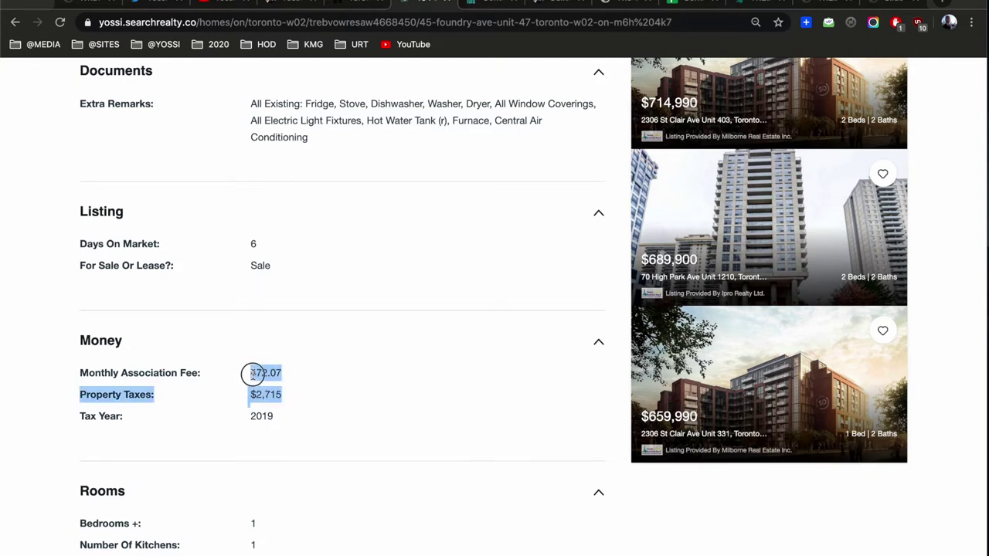
scroll(411, 379, up, 3)
scroll(411, 379, up, 15)
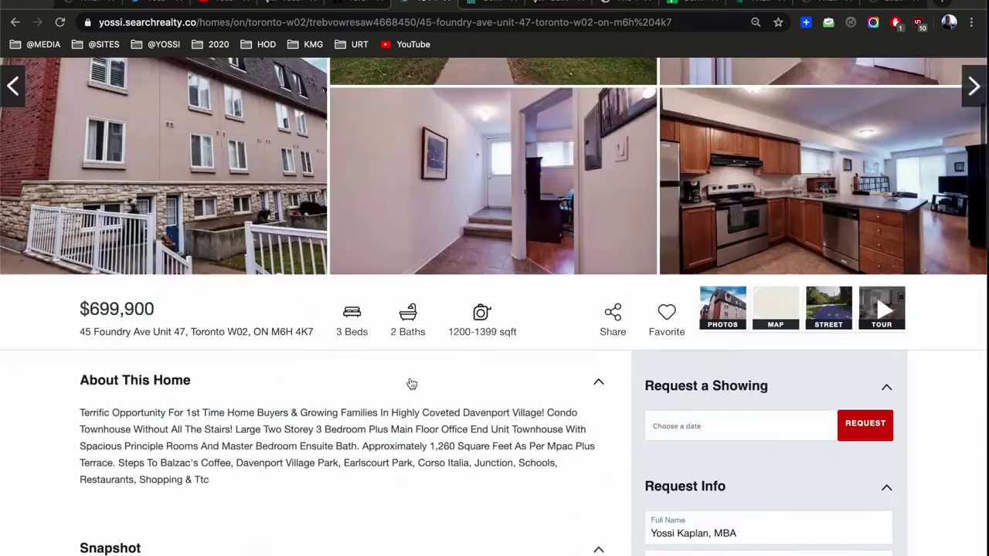
Zoom the results map onto downtown and open the $699,000 listing at 90 Niagara St Unit 203
click(132, 179)
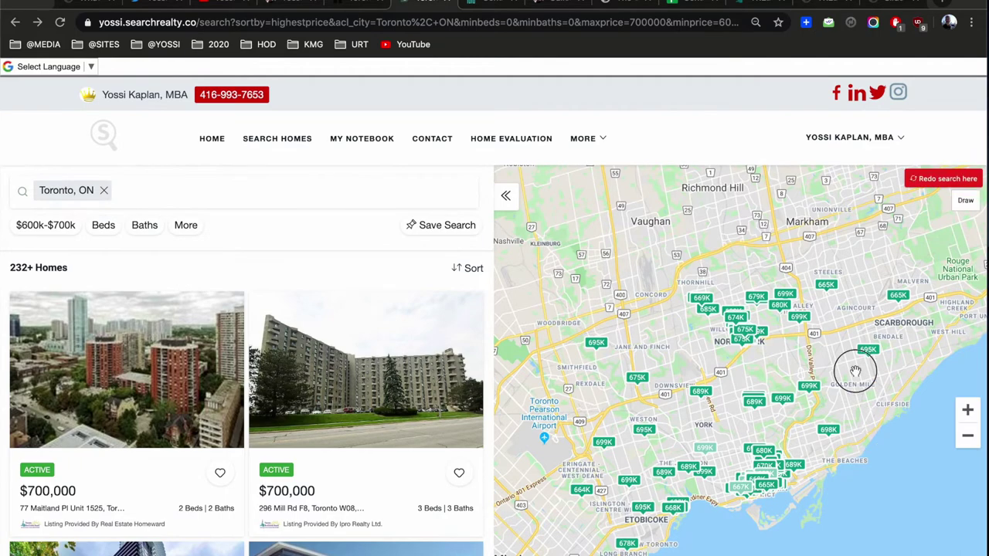
drag(855, 371, 823, 235)
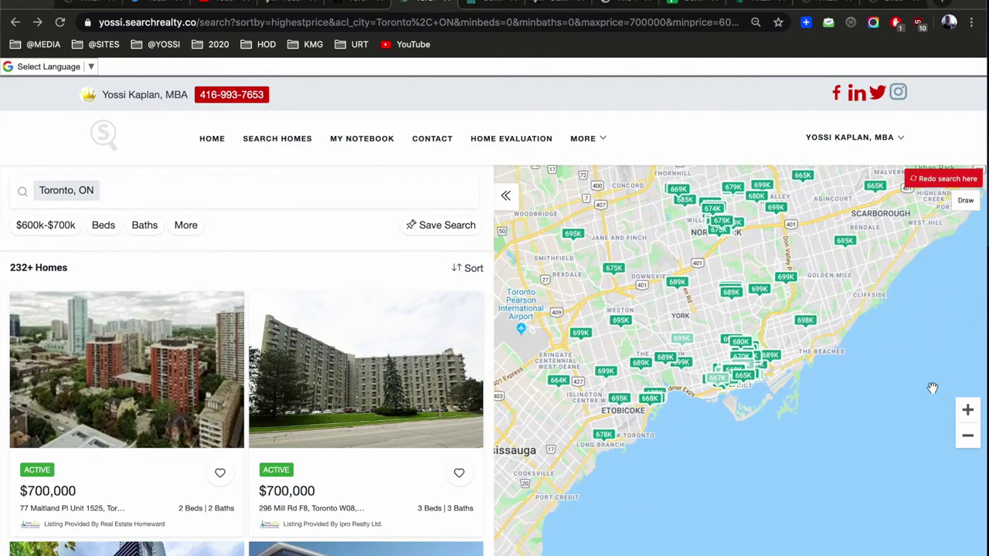
click(967, 410)
click(967, 410)
click(967, 410)
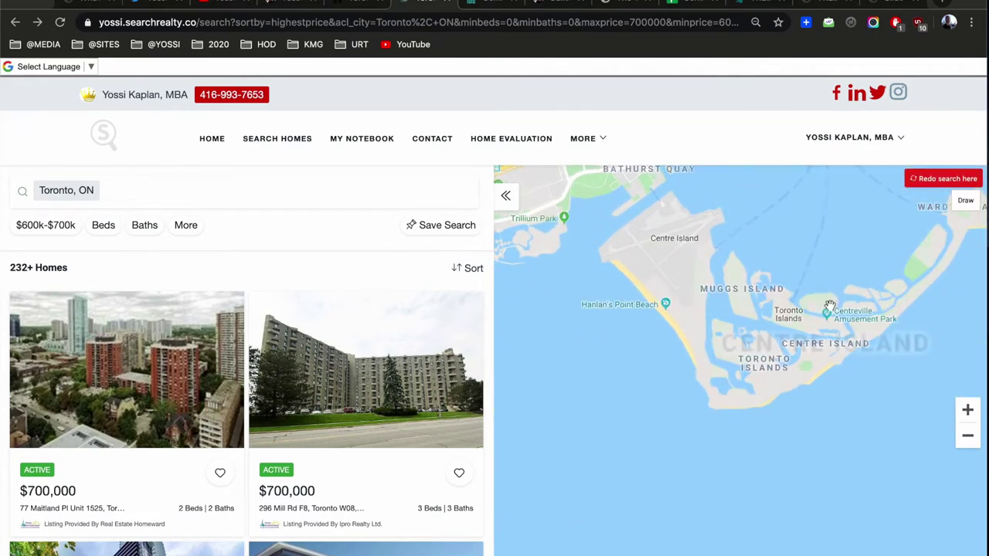
drag(821, 399, 860, 548)
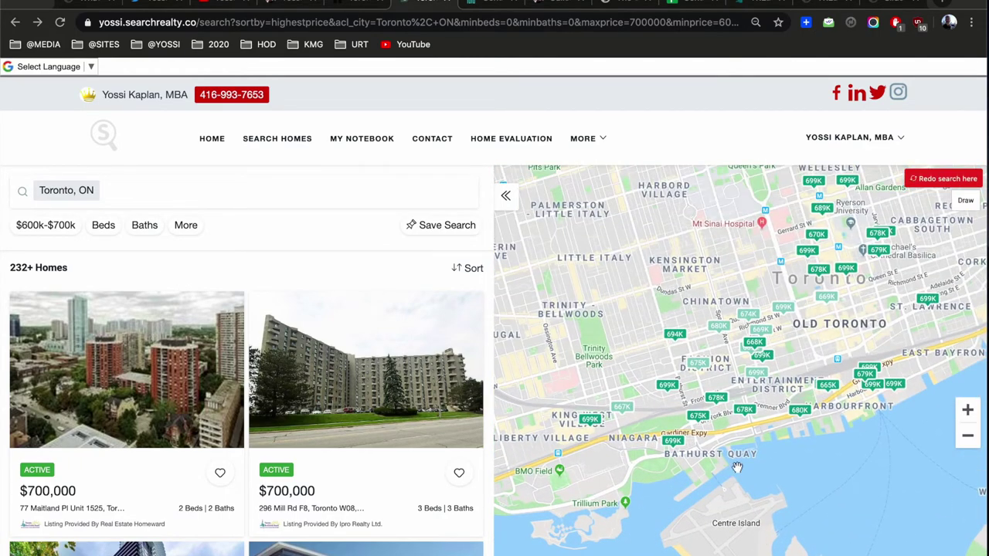
click(667, 386)
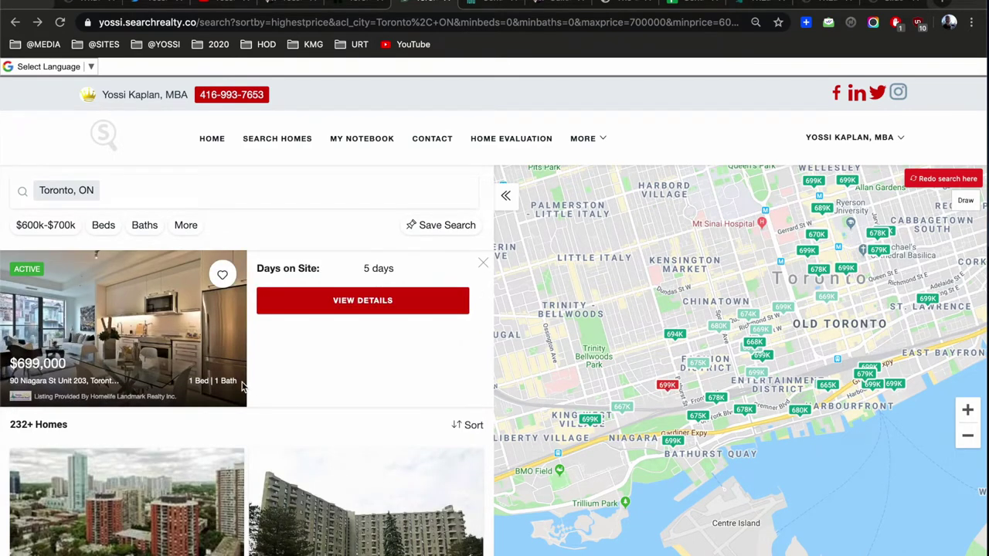
click(136, 340)
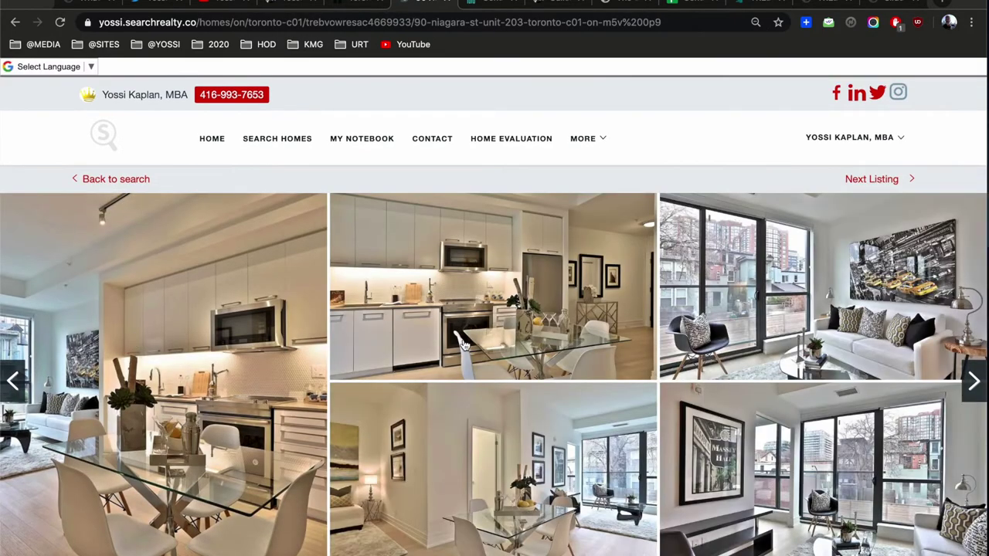
Page through the enlarged photos: kitchen, sofa room, hallway and bathroom
click(464, 344)
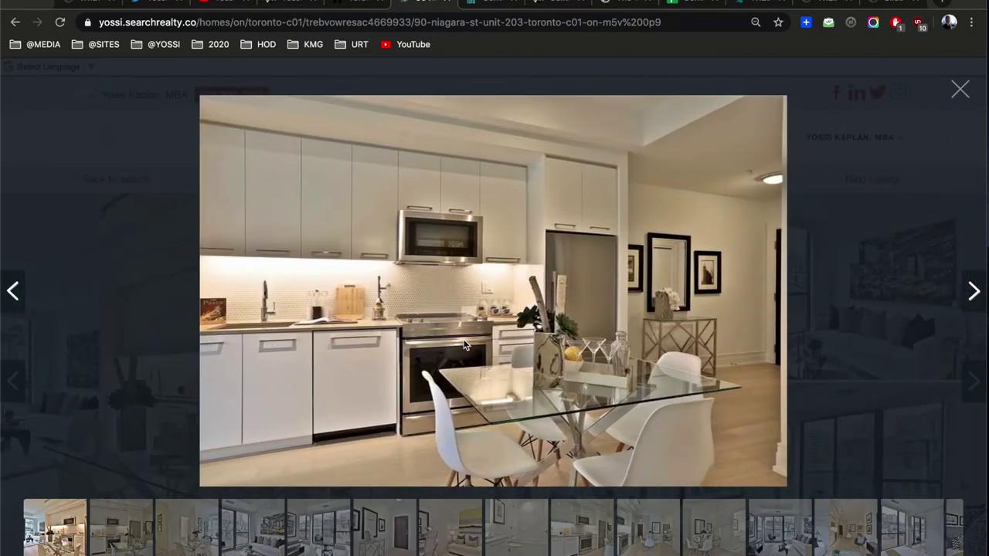
key(Right)
key(Right)
key(Right)
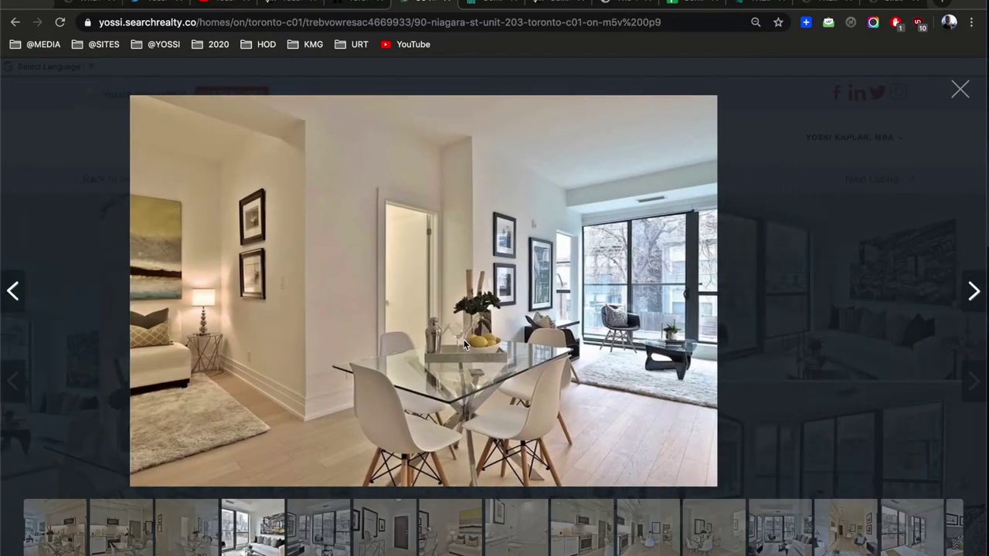
key(Right)
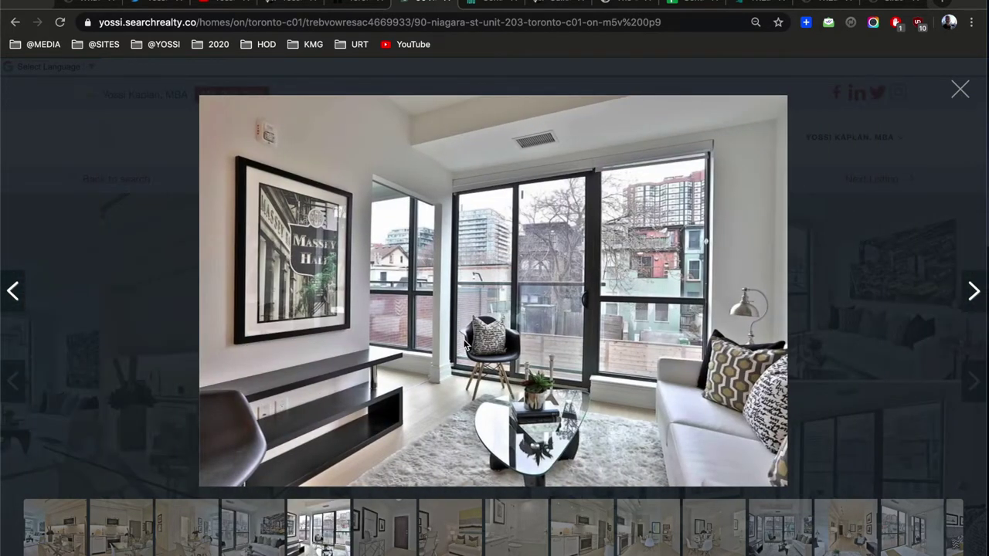
key(Right)
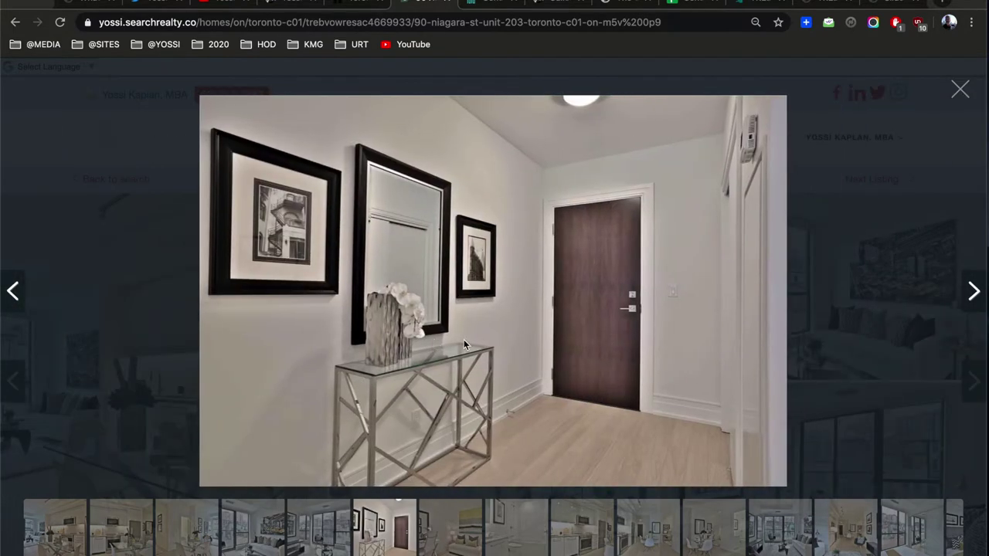
key(Right)
key(Right)
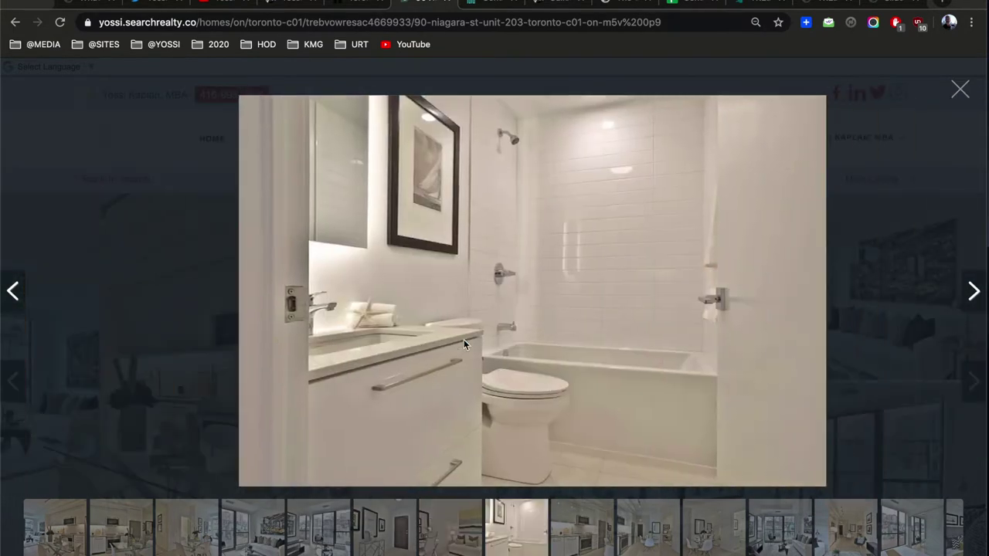
key(Right)
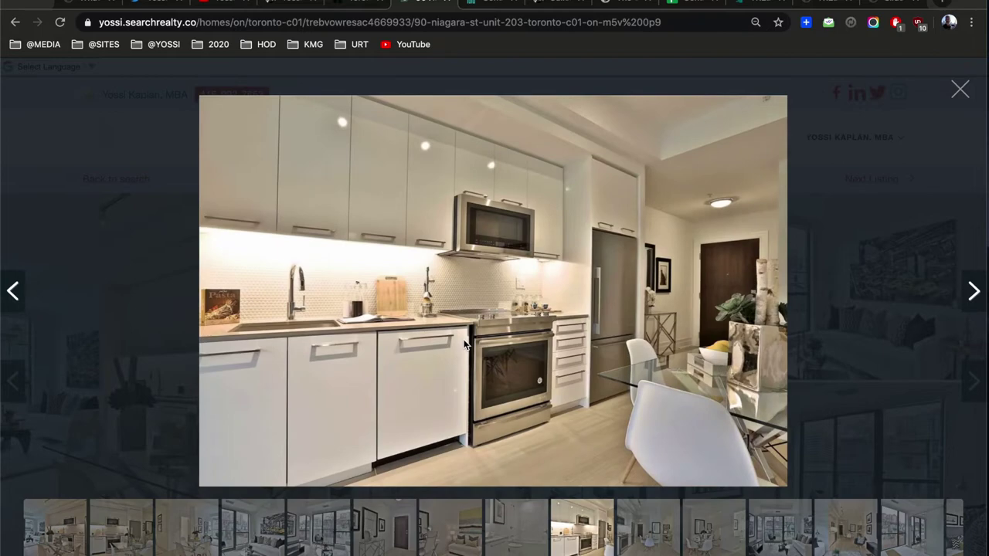
key(Right)
key(Right)
key(Right)
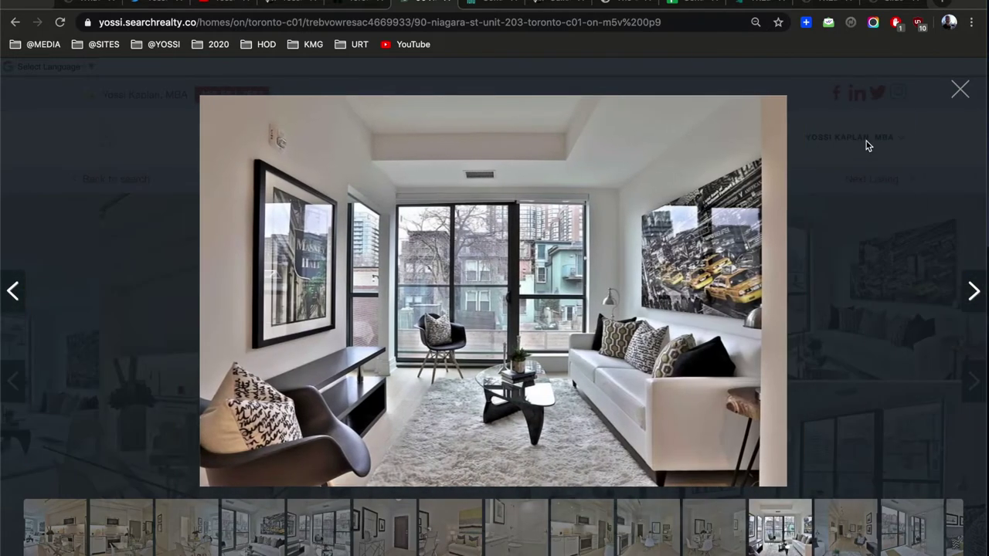
Close the photos and scroll to the Money section showing the 442.05 monthly fee
click(961, 89)
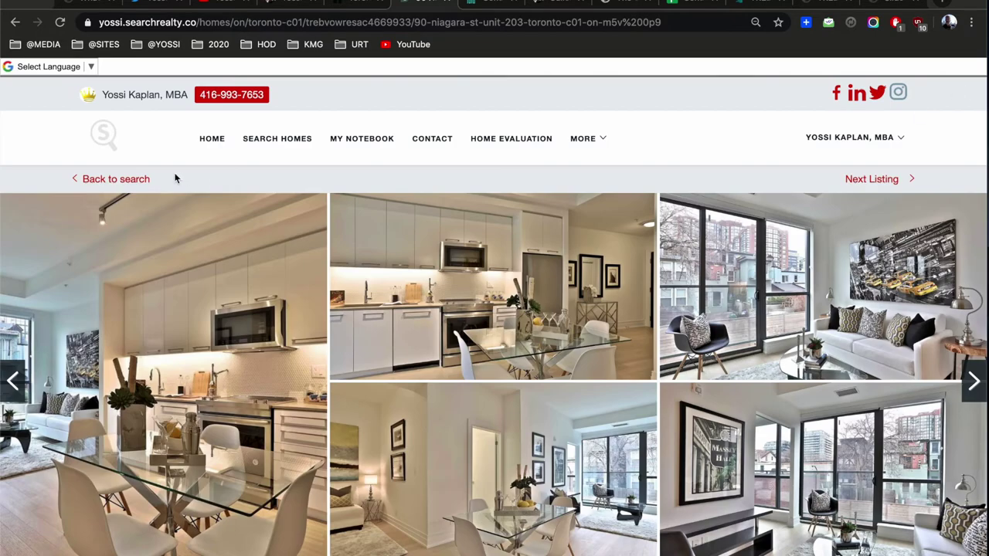
scroll(242, 332, down, 5)
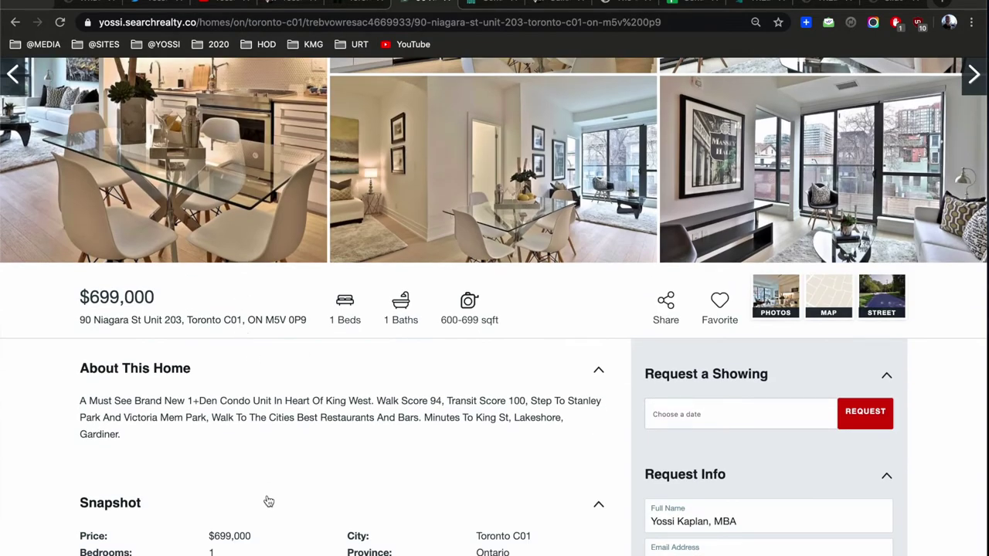
scroll(268, 502, down, 10)
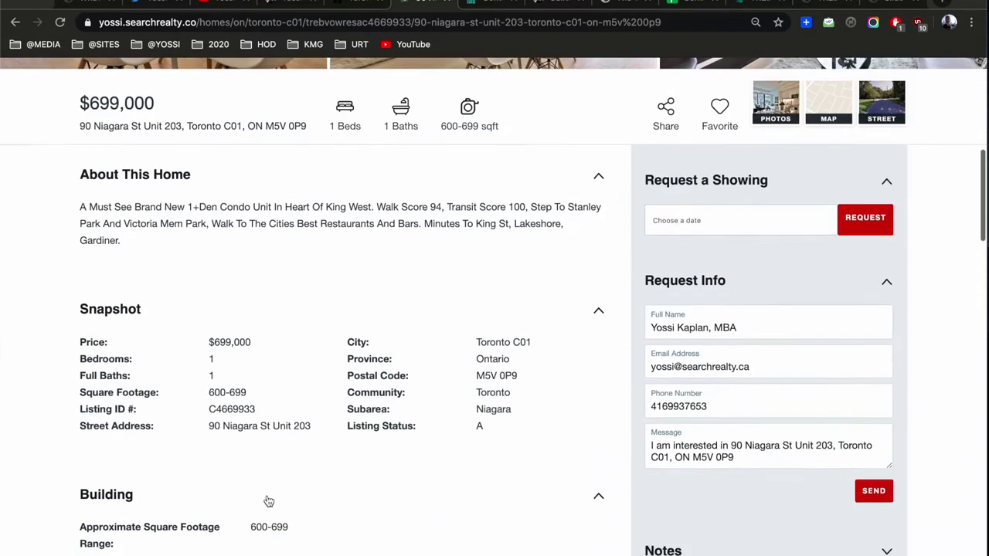
scroll(268, 503, down, 3)
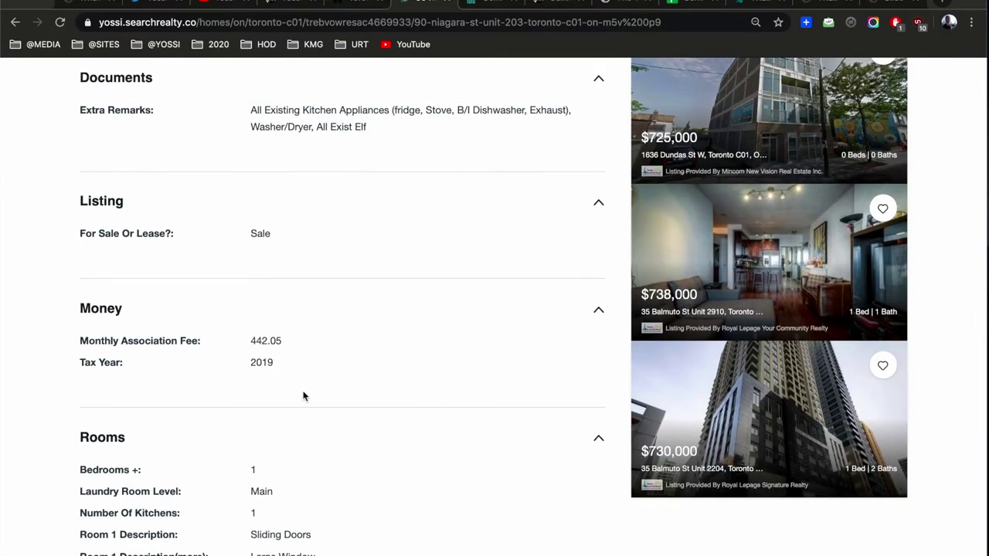
scroll(304, 396, down, 1)
scroll(304, 395, up, 20)
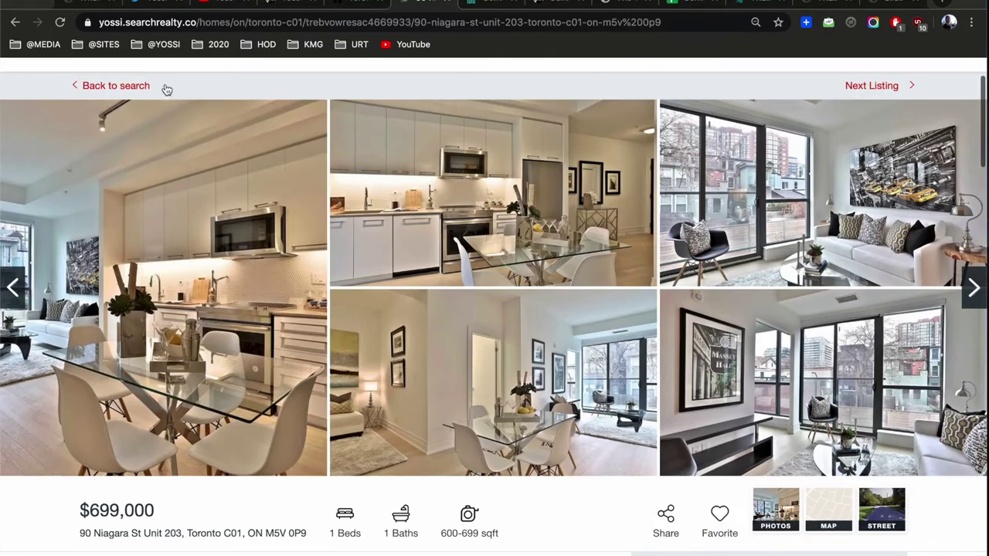
Zoom the map downtown, preview the 668K and 699K markers, and open 263 Wellington St W Unit 901
click(128, 86)
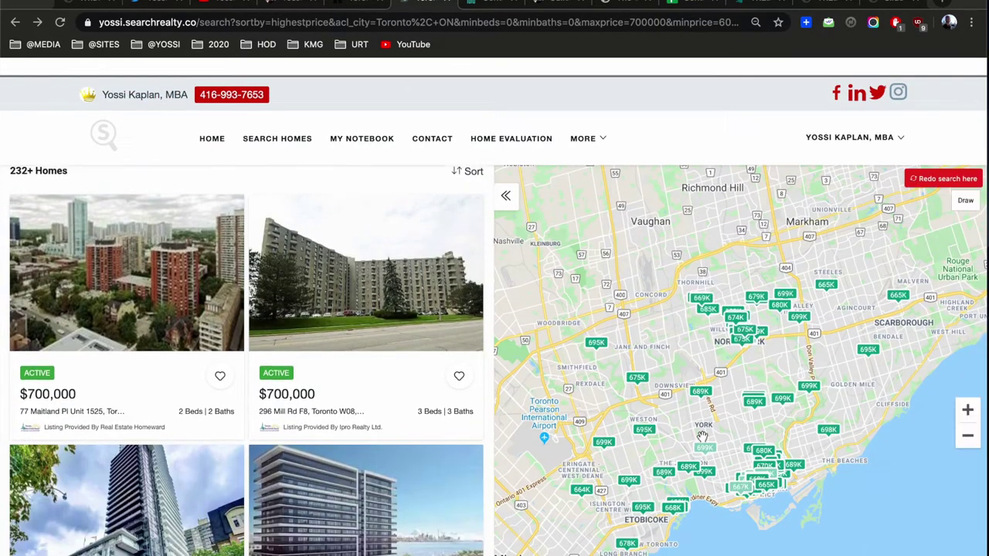
click(968, 411)
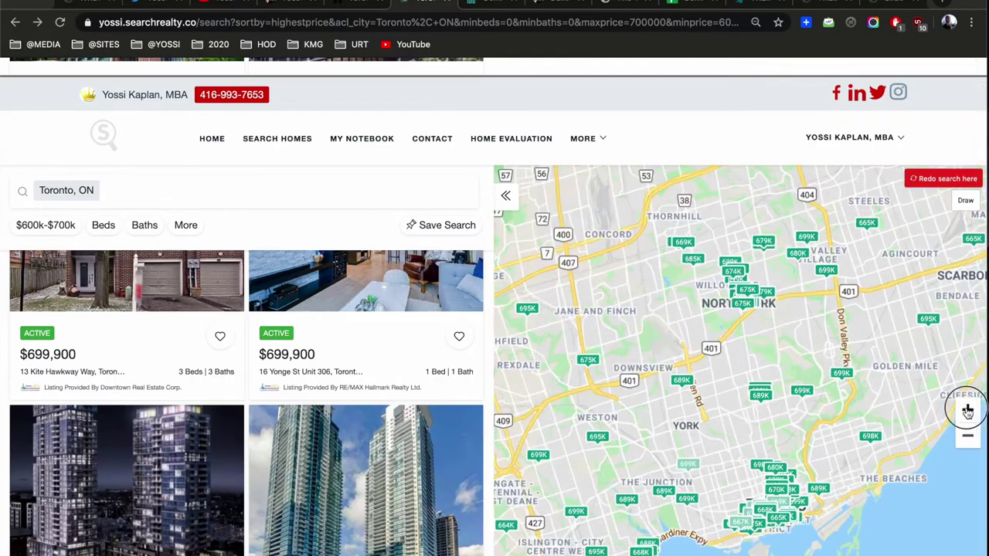
click(967, 411)
drag(871, 393, 846, 239)
drag(684, 452, 667, 357)
click(968, 410)
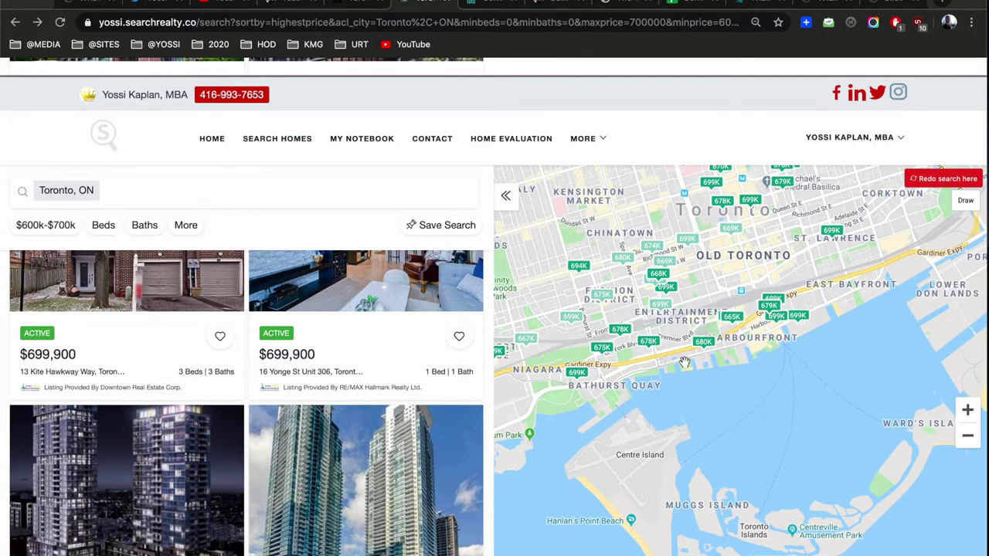
click(659, 276)
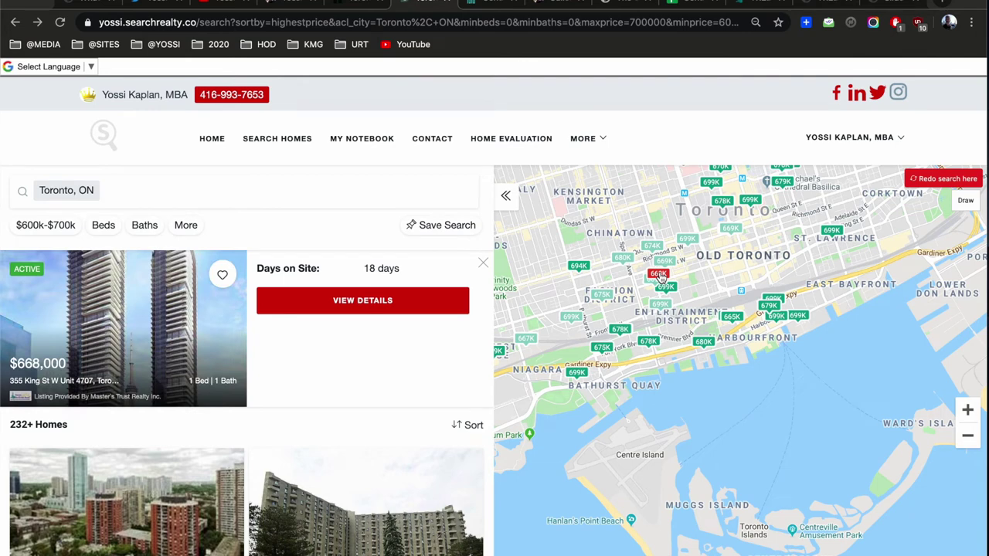
click(670, 288)
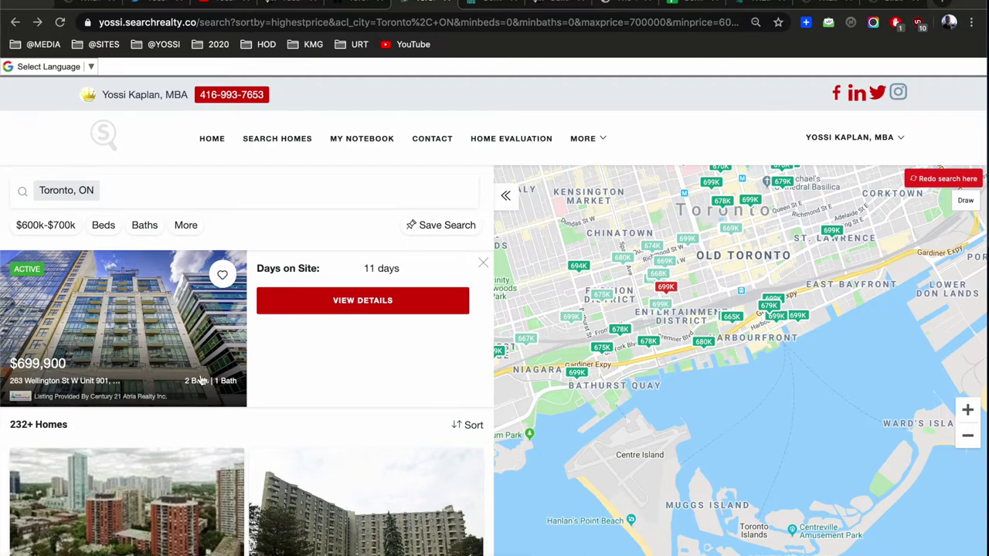
click(172, 338)
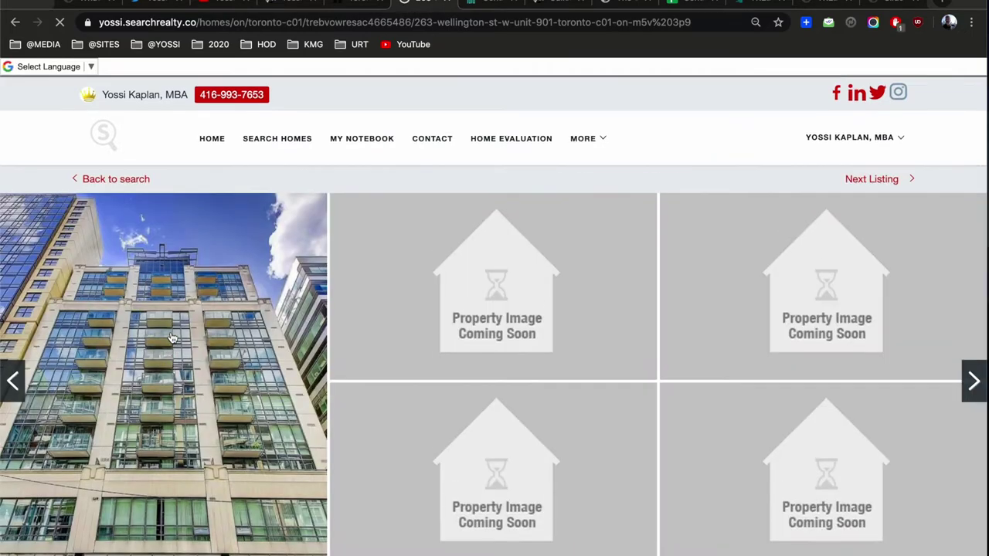
Highlight the 921.04 monthly association fee and the 1000 sqft figure in the description
scroll(355, 393, down, 10)
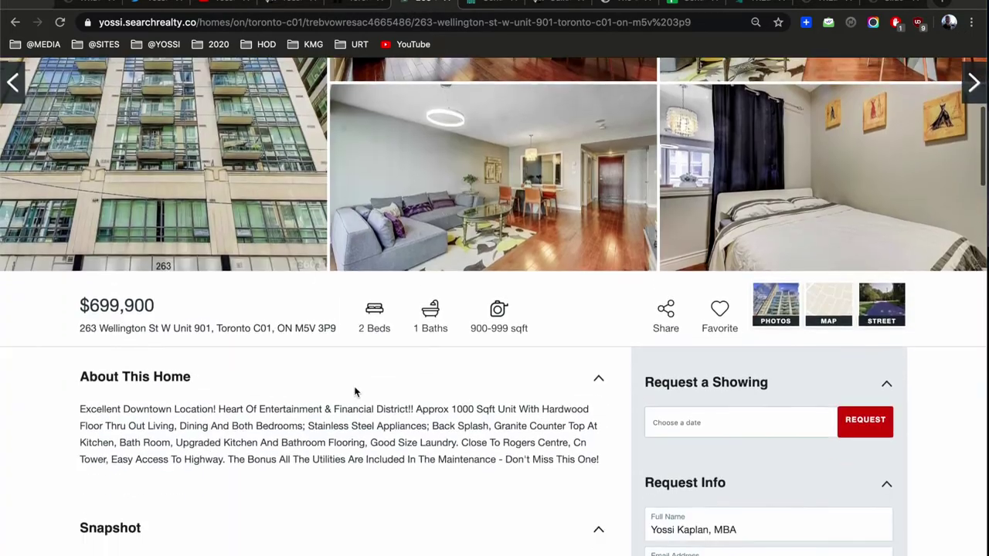
scroll(356, 393, down, 8)
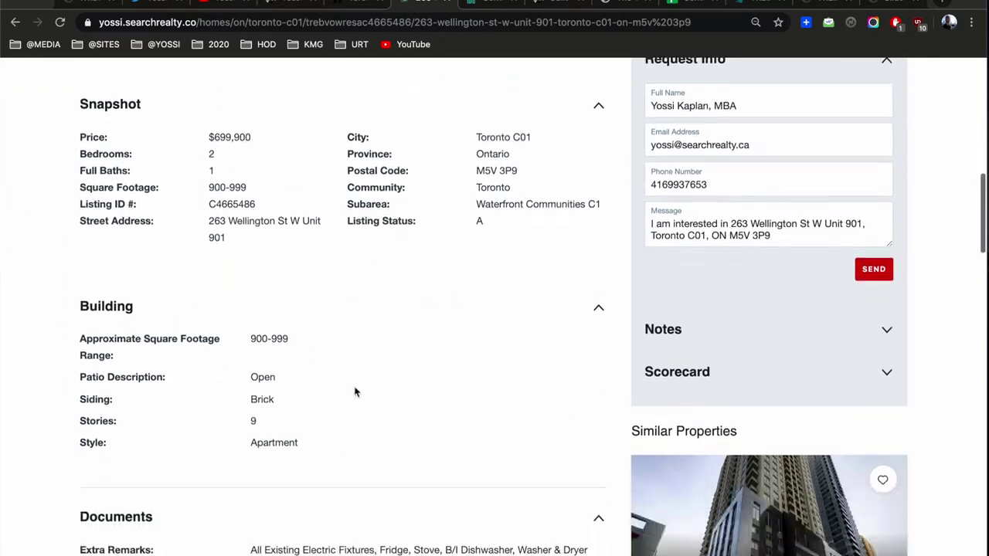
drag(249, 384, 291, 391)
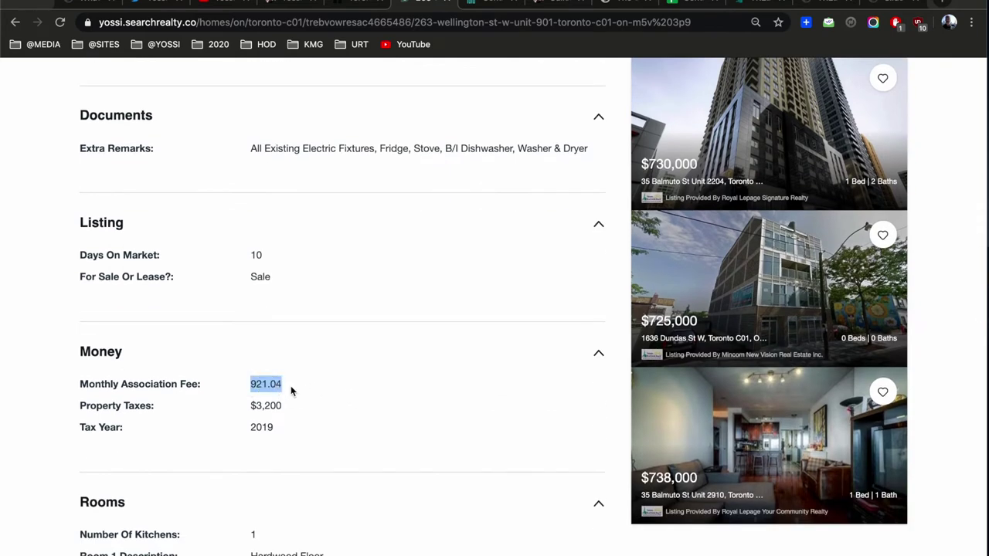
scroll(433, 369, up, 8)
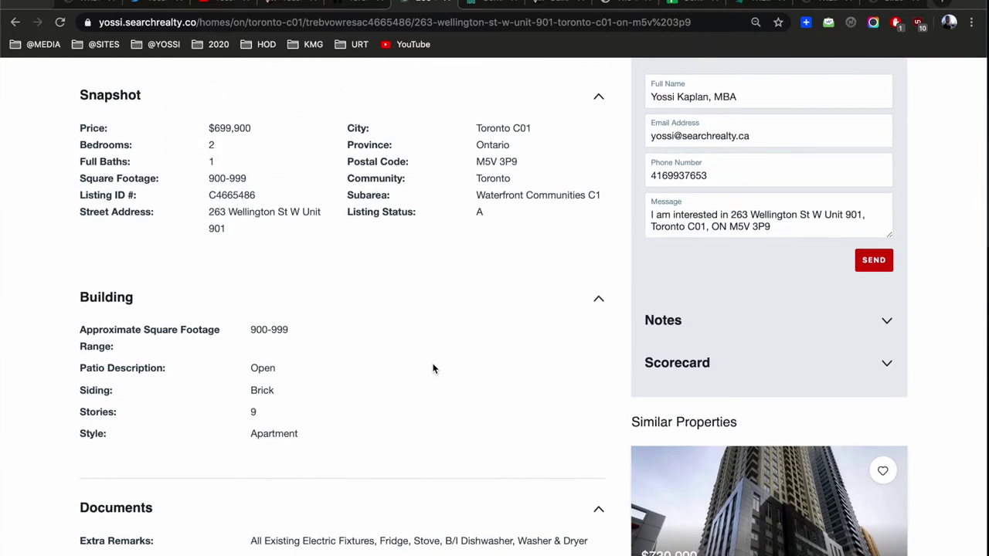
scroll(404, 451, up, 4)
double_click(461, 249)
scroll(444, 361, up, 4)
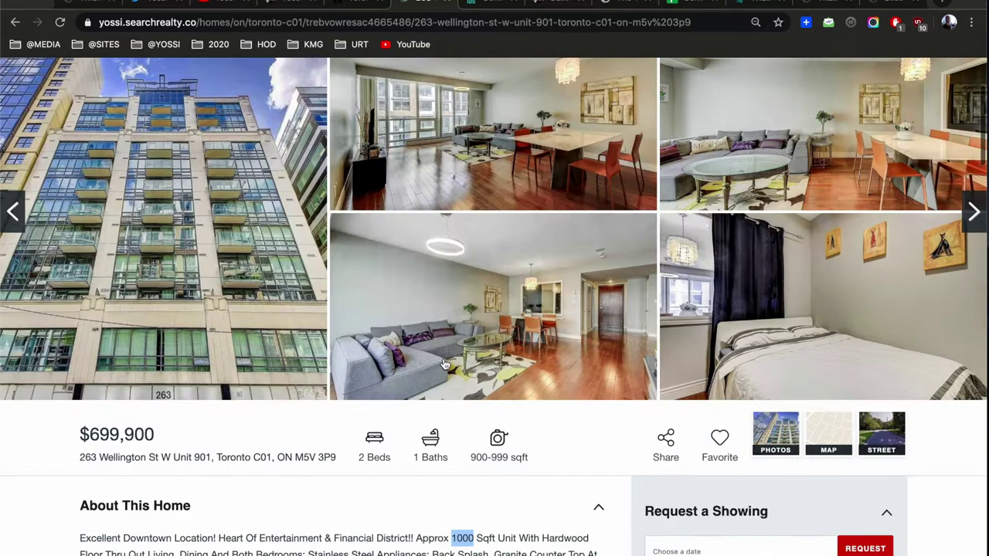
View the listing photos full-screen, stepping through the bedroom, kitchen and bathroom shots
click(475, 163)
click(476, 158)
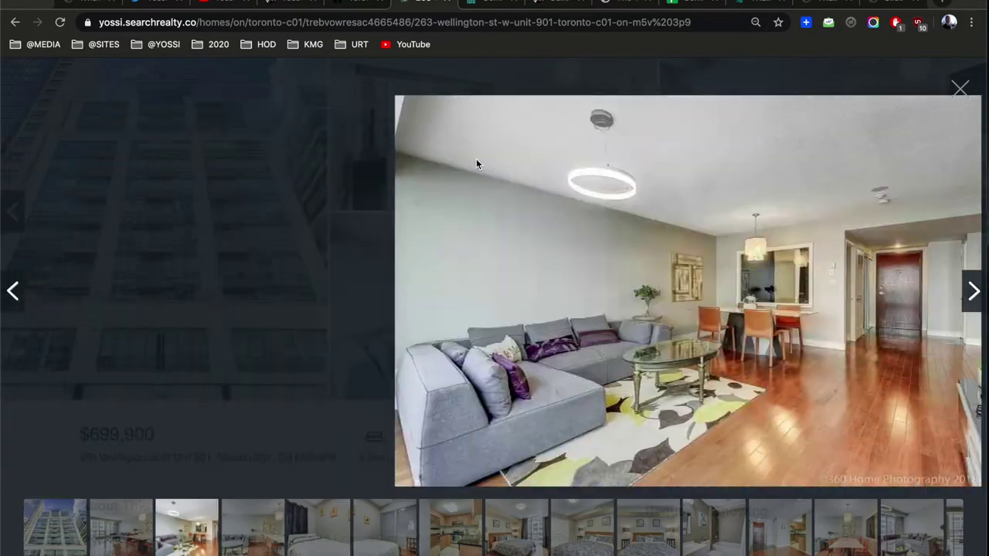
click(475, 158)
click(476, 159)
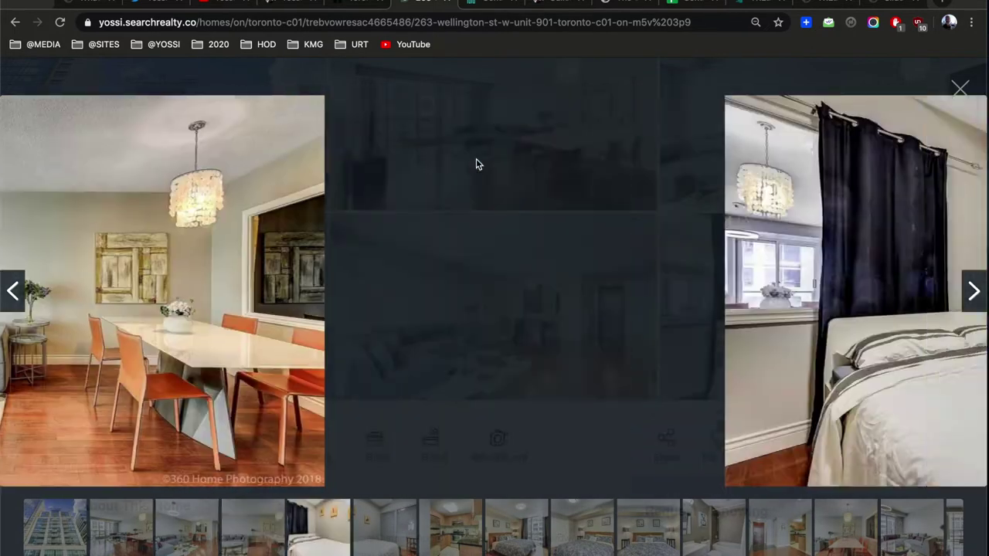
click(476, 161)
click(476, 160)
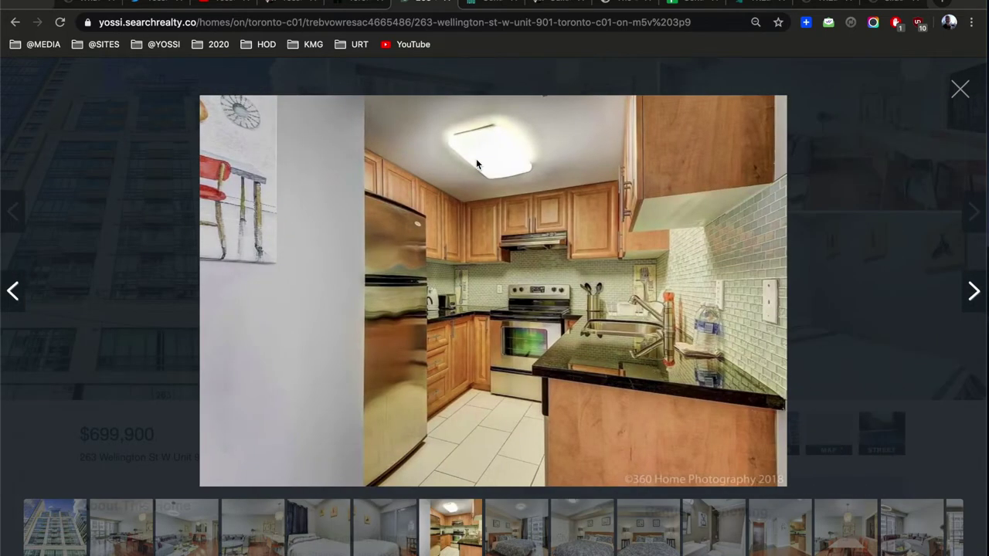
click(475, 163)
click(476, 162)
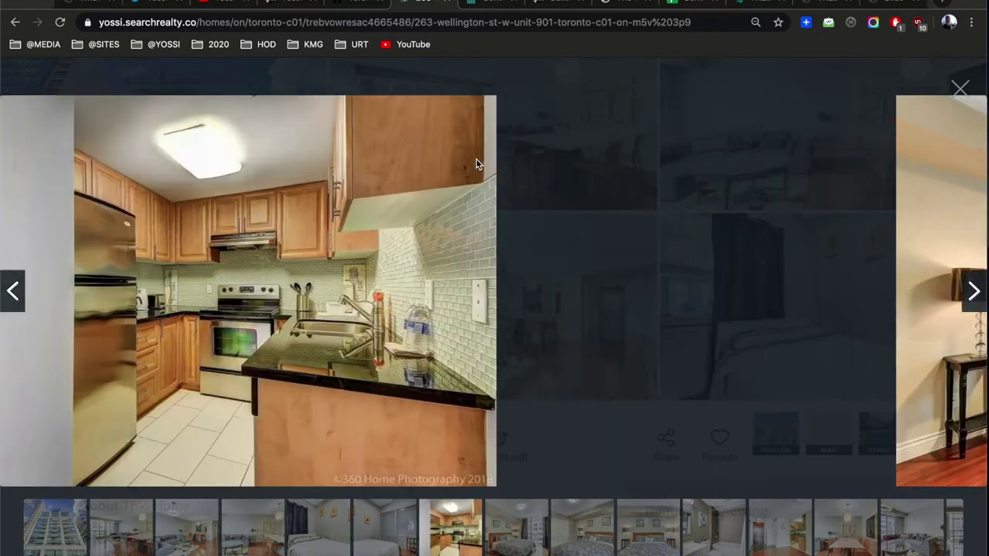
click(476, 163)
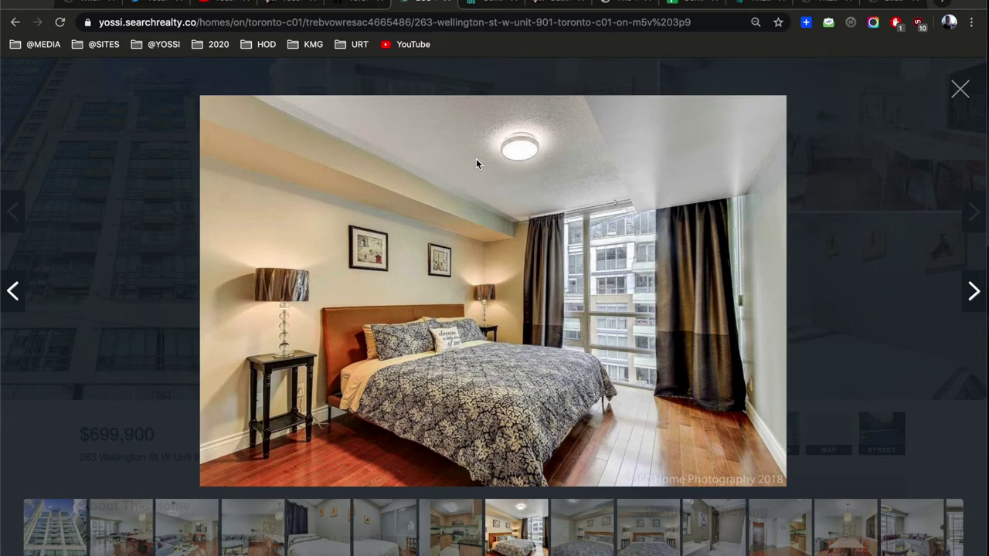
click(476, 160)
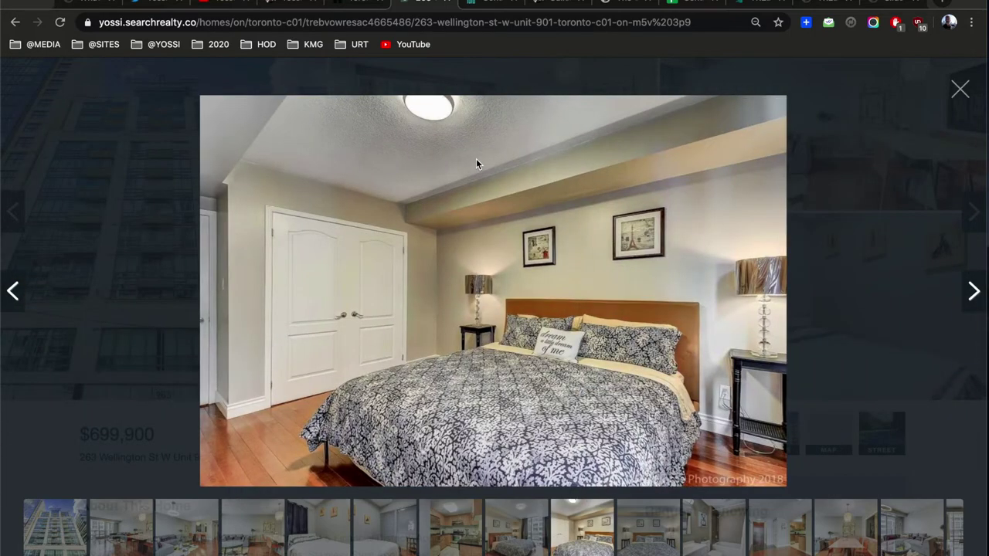
click(476, 158)
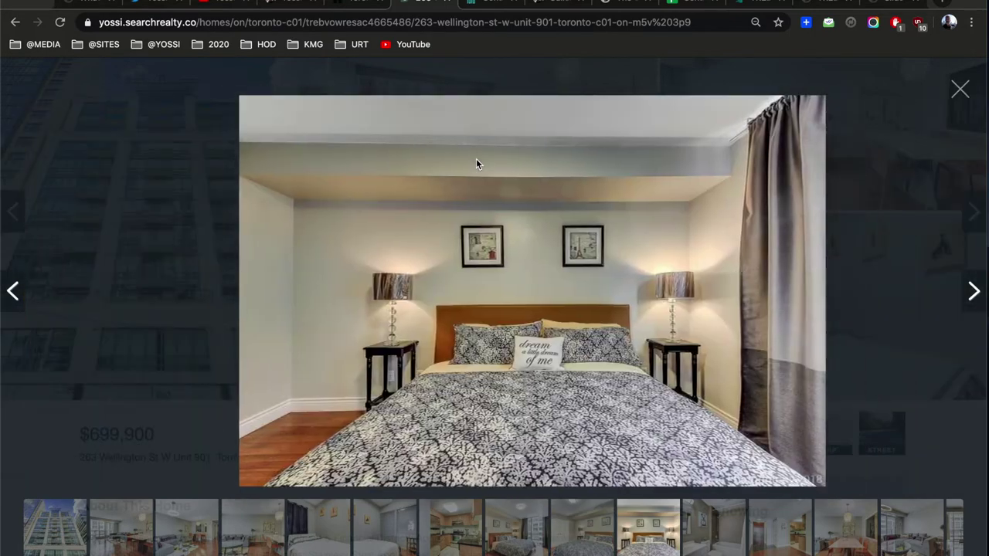
click(476, 158)
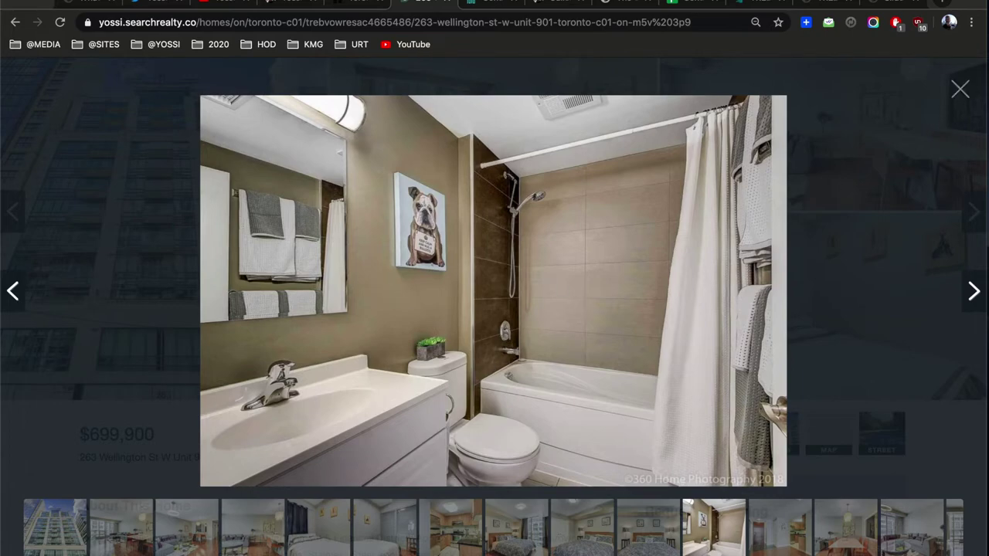
Close the photo viewer and go back to the search results
click(960, 89)
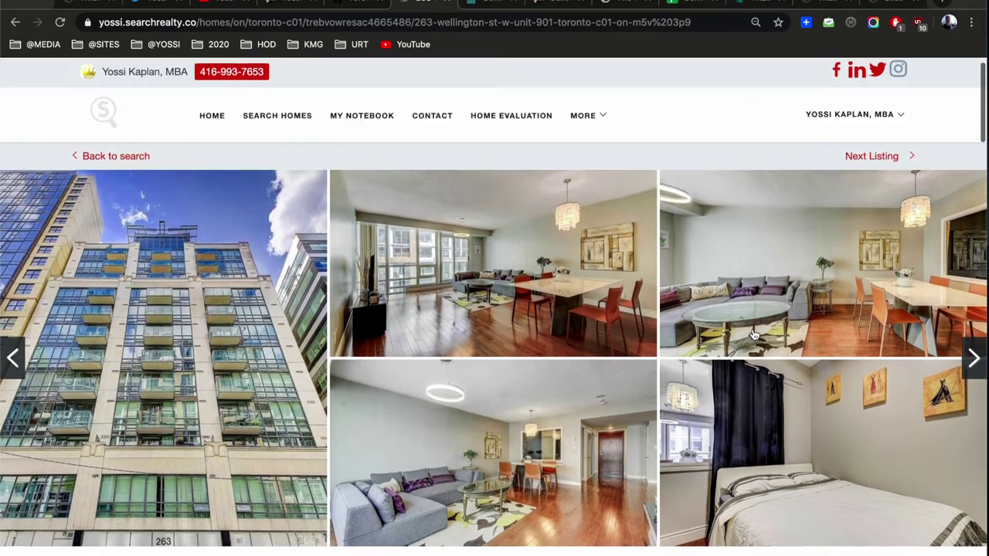
scroll(398, 453, down, 5)
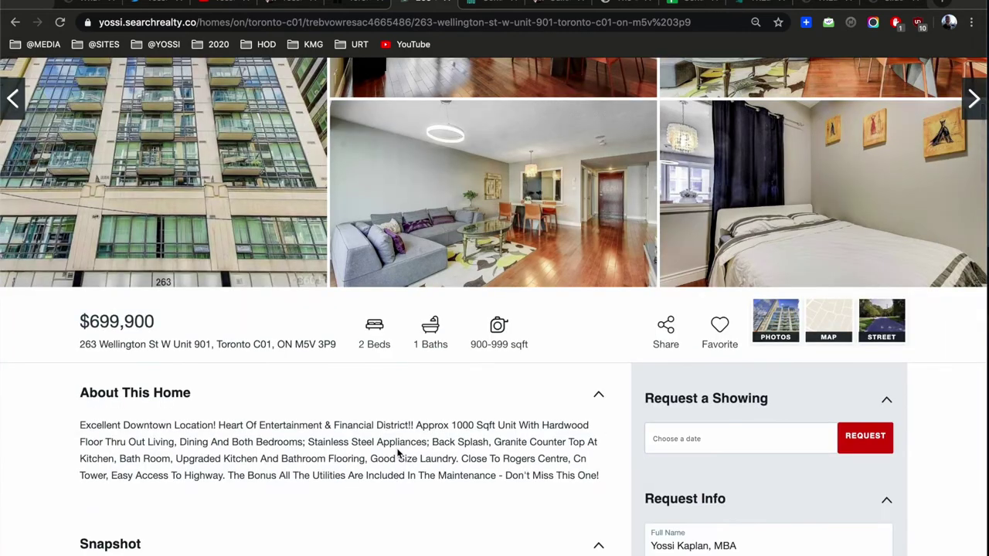
scroll(398, 453, up, 5)
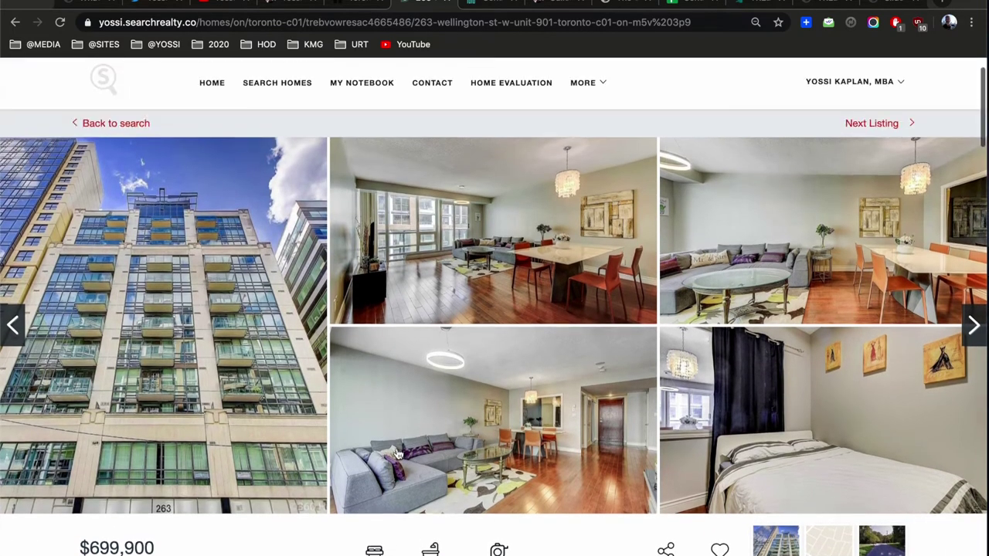
click(98, 127)
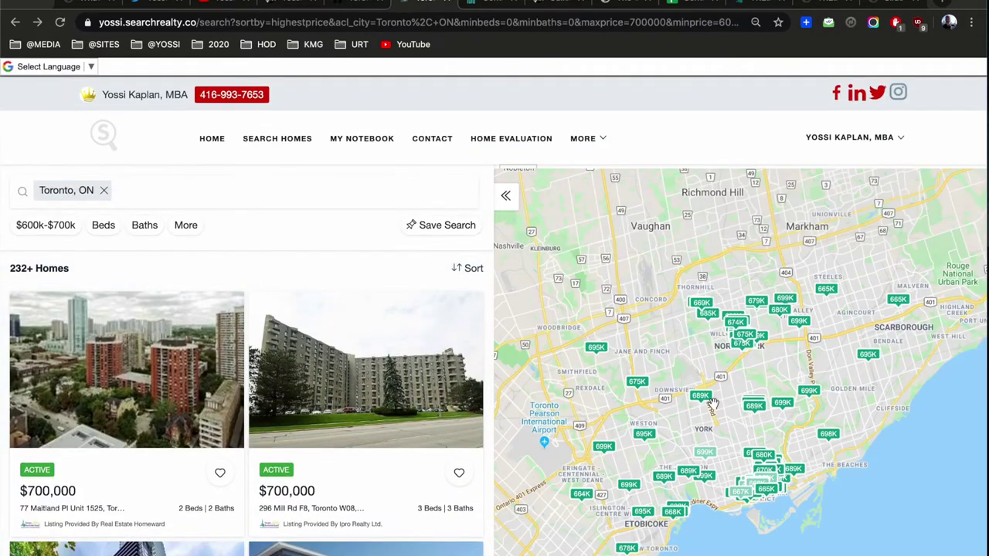
Zoom and pan the map to the King Street West area near Spadina Avenue
drag(712, 403, 716, 317)
click(967, 409)
click(967, 410)
click(967, 409)
click(968, 409)
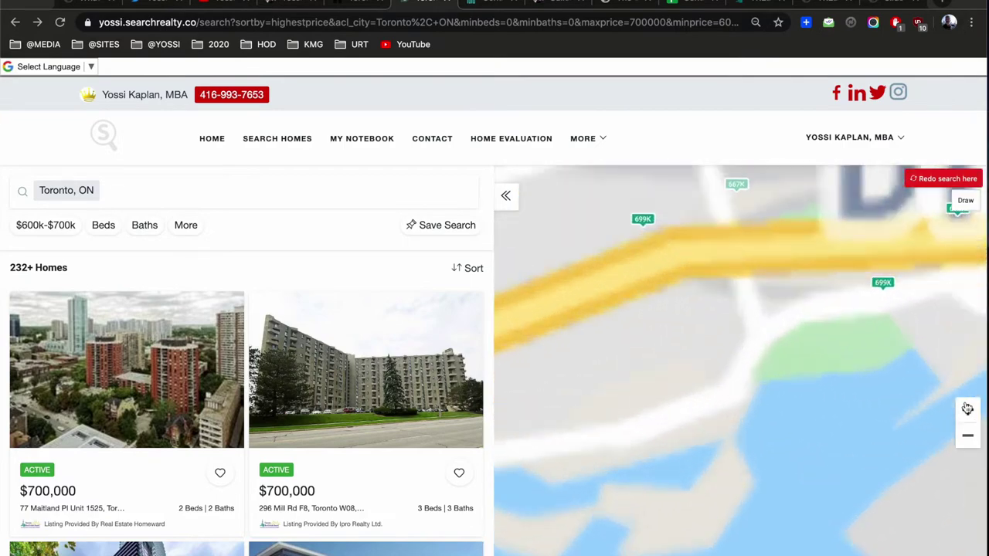
drag(863, 289, 709, 461)
drag(715, 294, 749, 482)
drag(730, 232, 723, 463)
drag(719, 348, 712, 446)
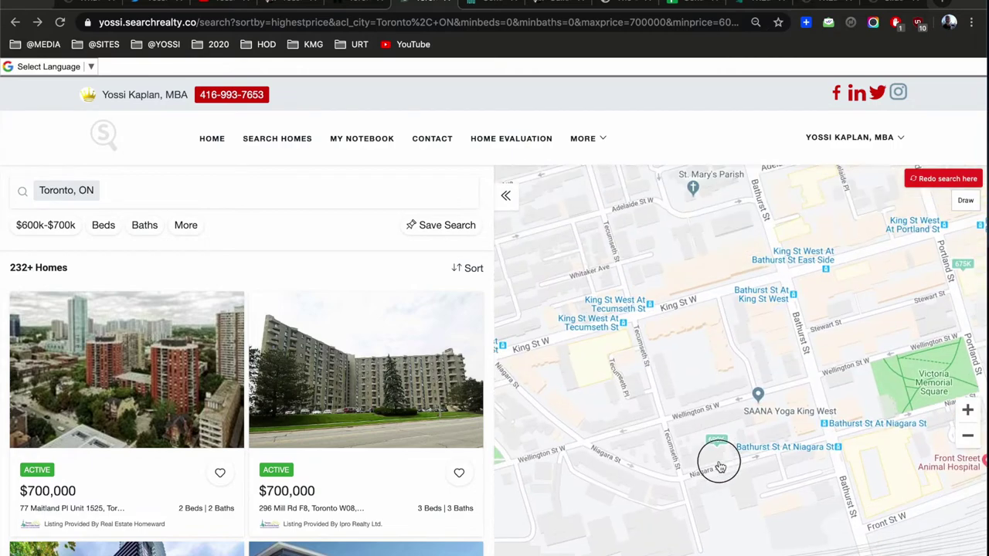
click(968, 435)
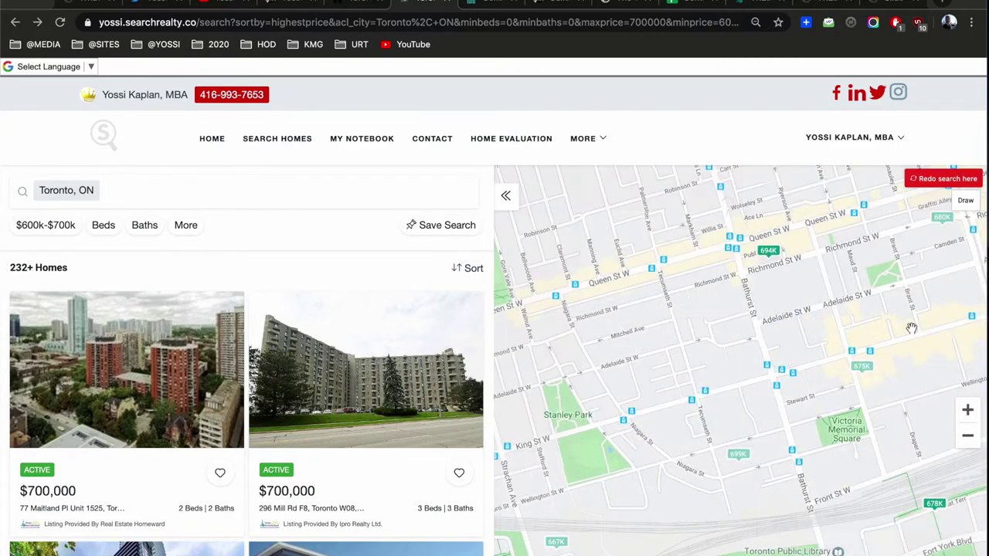
drag(910, 324, 853, 284)
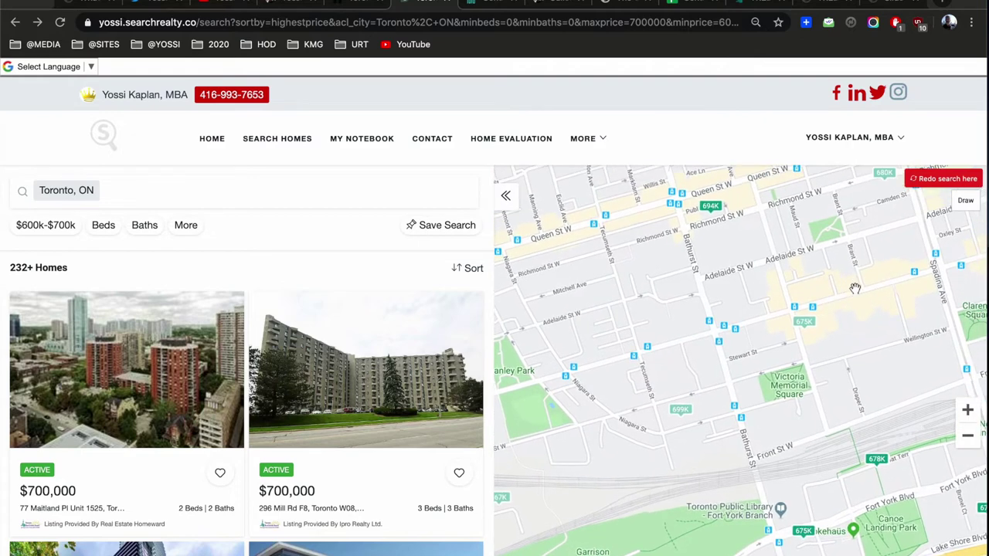
Preview the 678K Iceboat Terr, 675K Queens Wharf Rd and 694K 608 Richmond St W listings
click(876, 460)
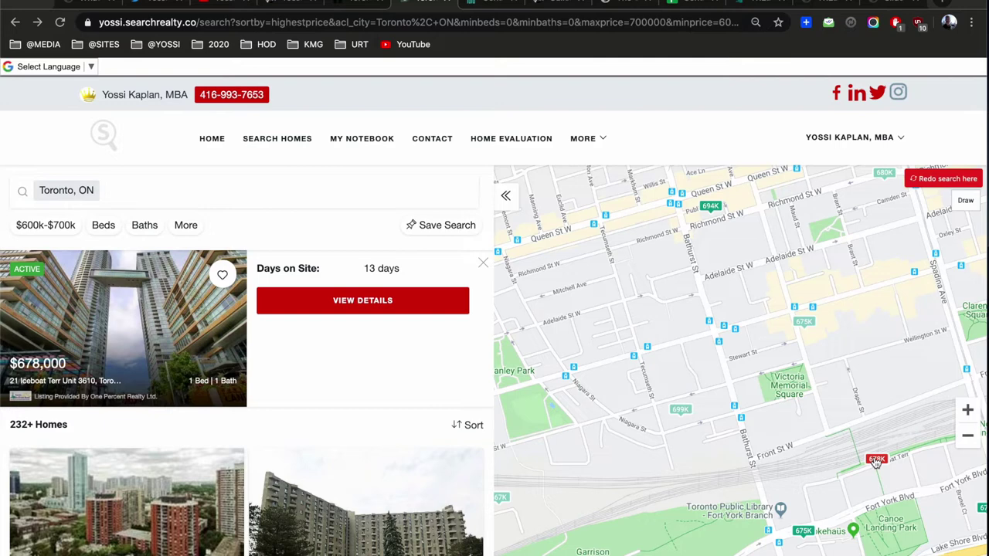
click(804, 531)
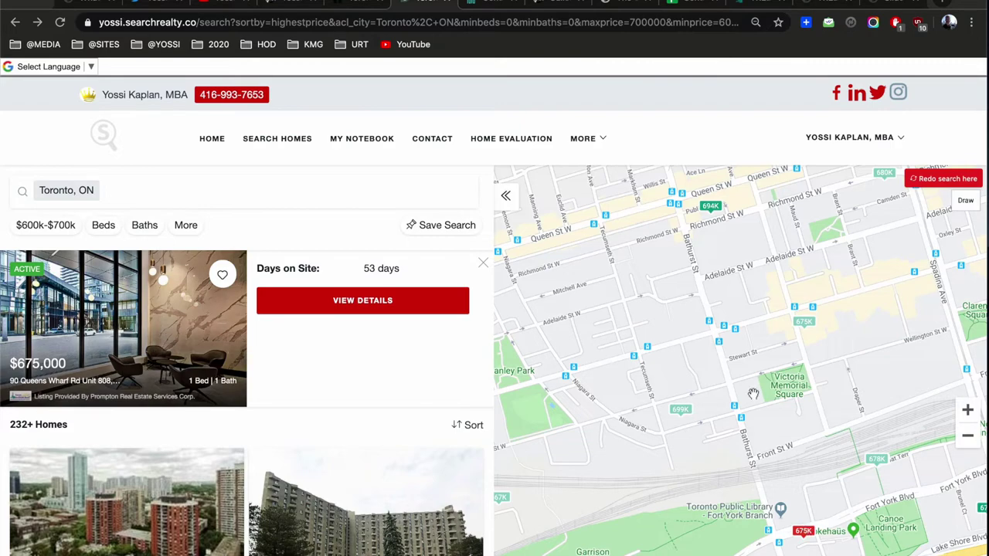
drag(680, 294, 692, 405)
click(725, 331)
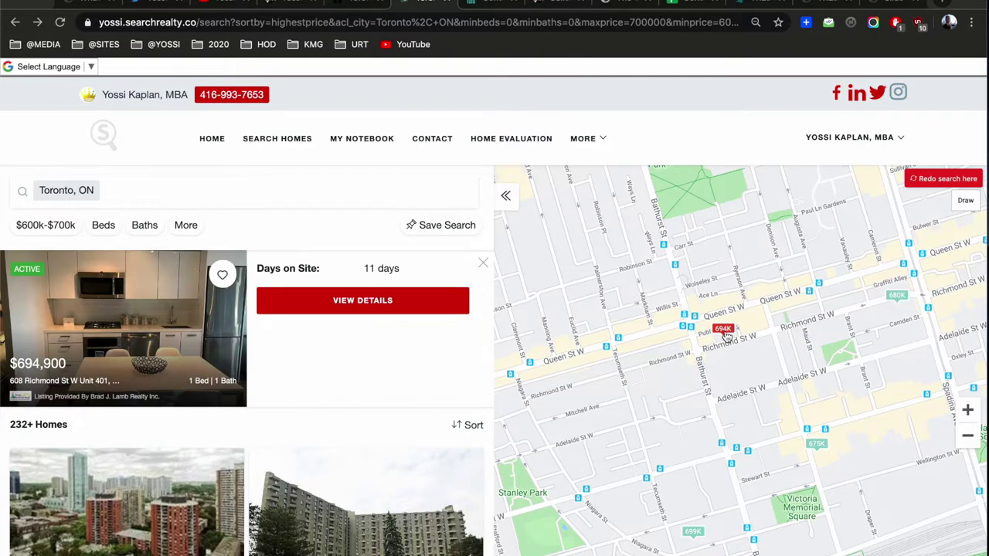
Open the 608 Richmond St W Unit 401 details page and view its photo gallery
click(89, 353)
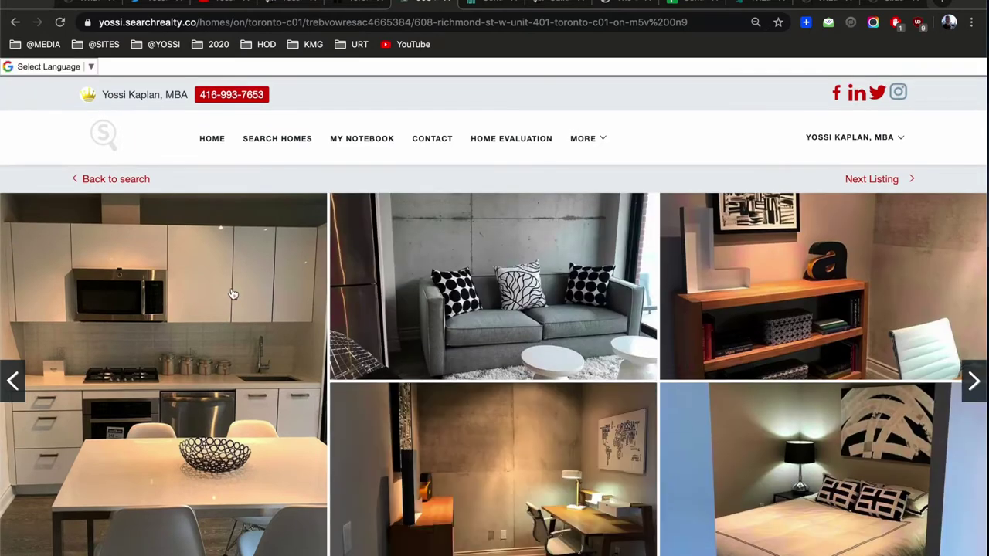
click(232, 295)
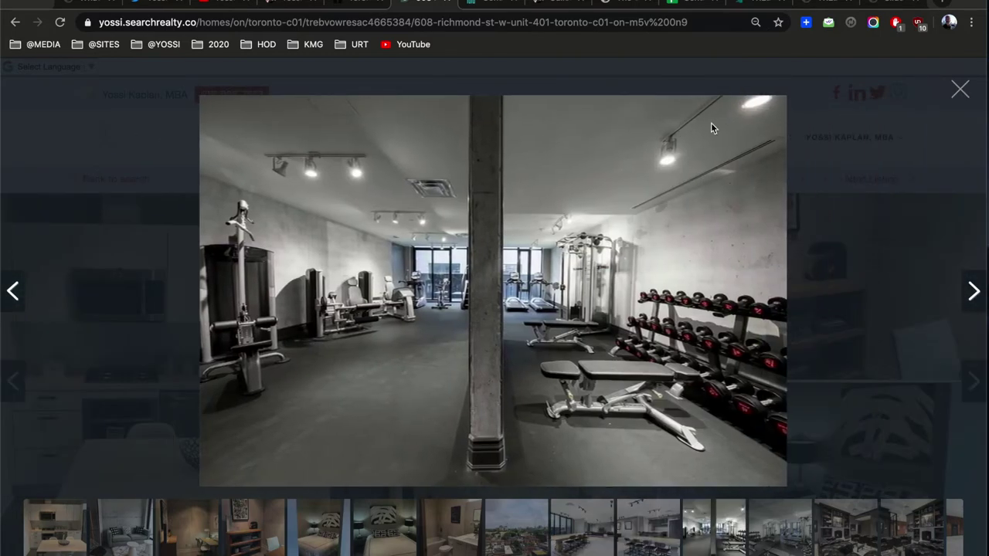
click(960, 91)
Highlight the 667 sq ft size, $694,900 price and 408.83 monthly fee, then return to results
scroll(361, 319, down, 5)
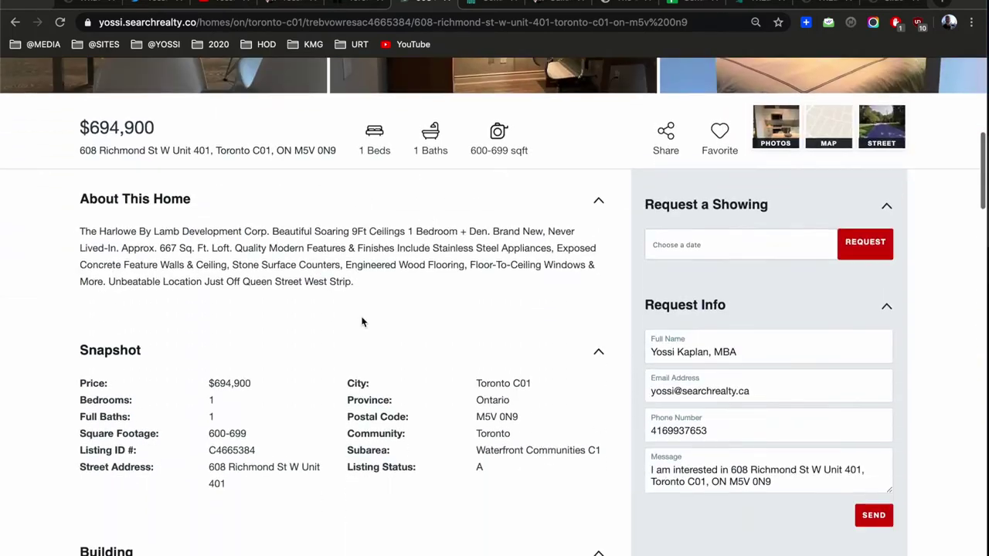
scroll(360, 318, up, 3)
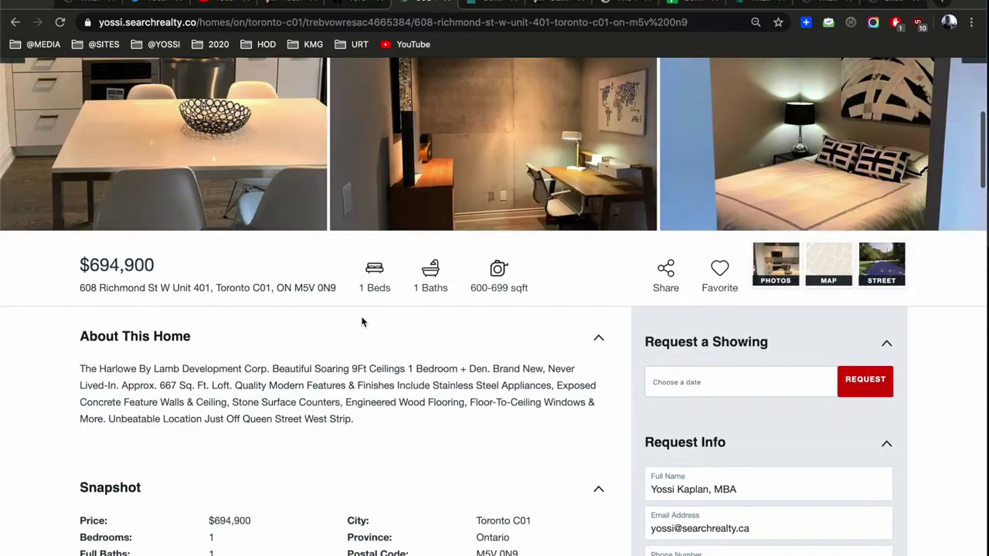
double_click(165, 385)
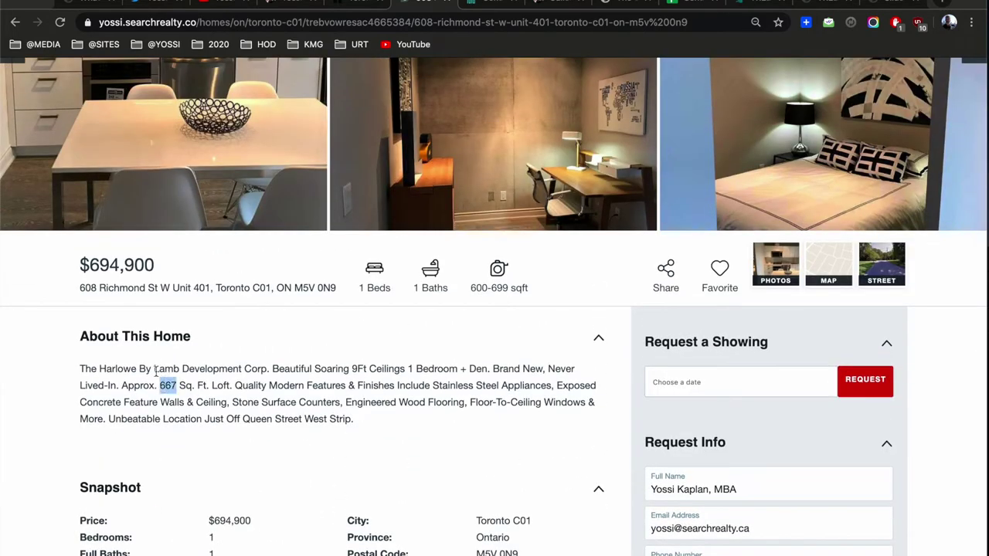
double_click(111, 262)
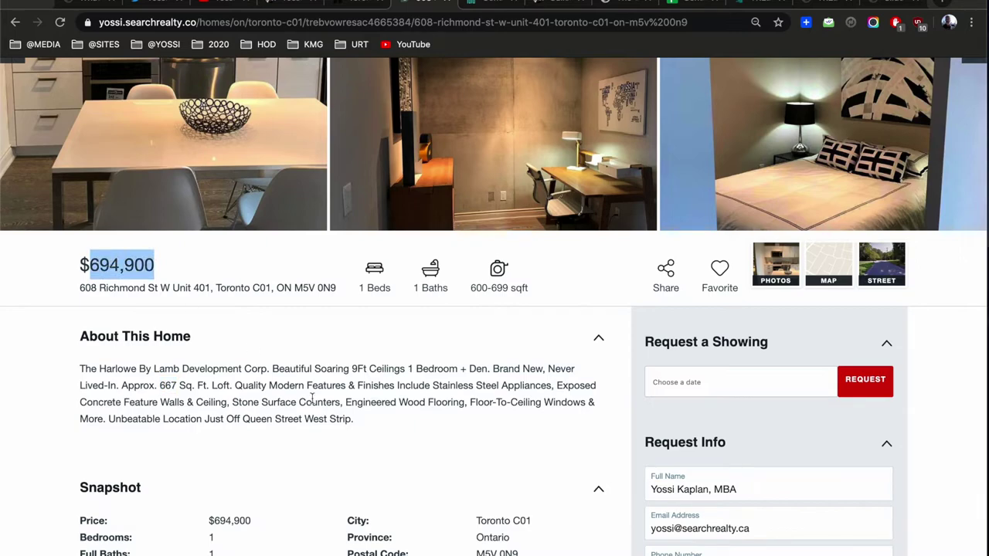
scroll(312, 398, down, 5)
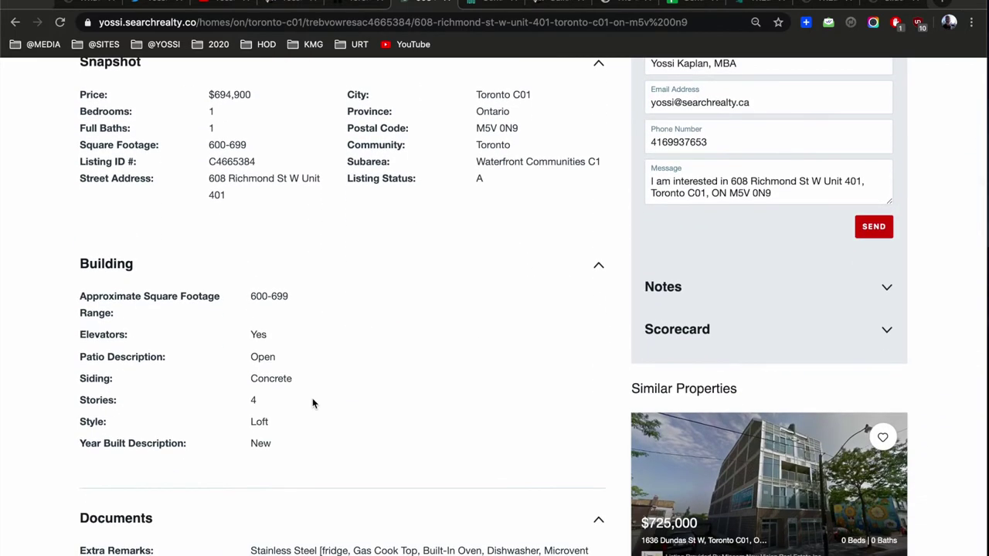
scroll(312, 398, down, 7)
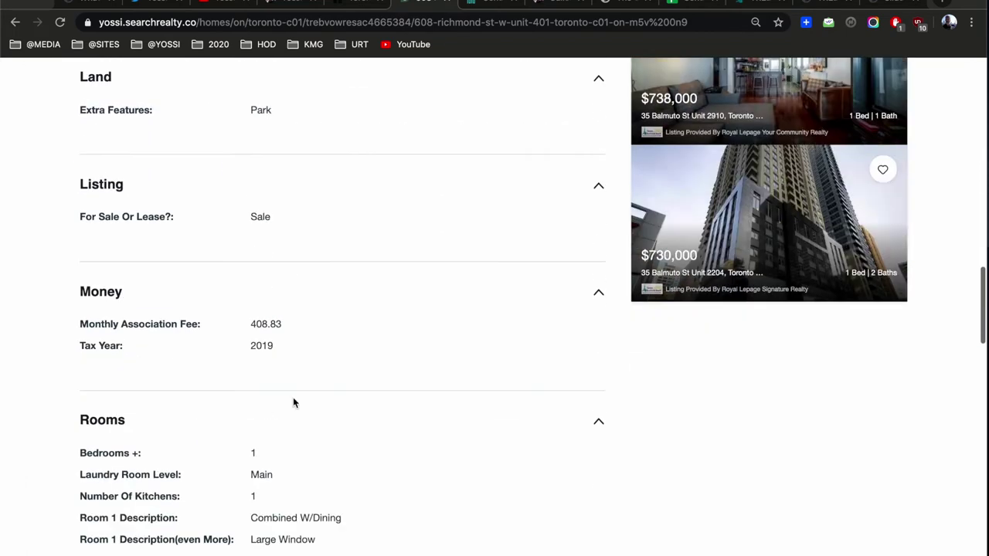
drag(250, 324, 292, 331)
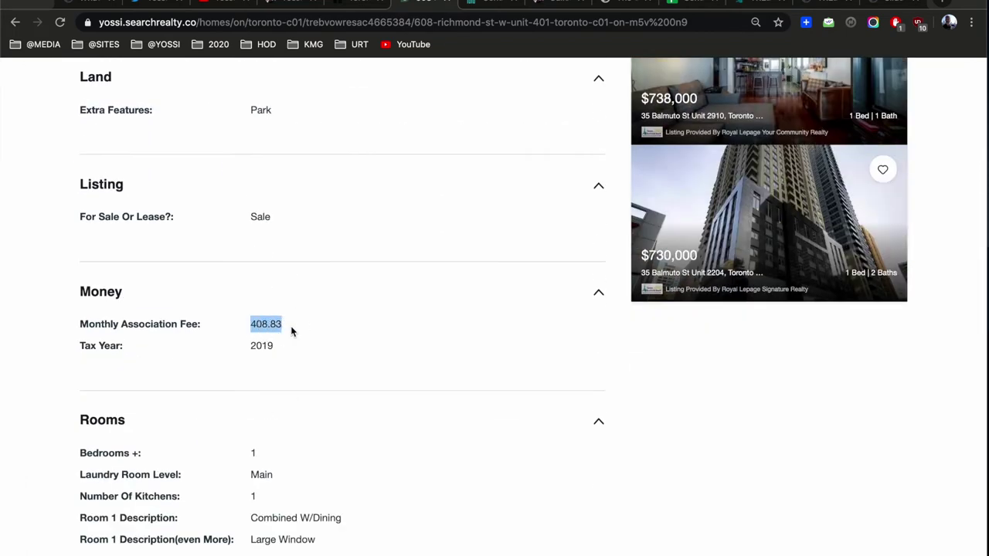
scroll(305, 361, up, 10)
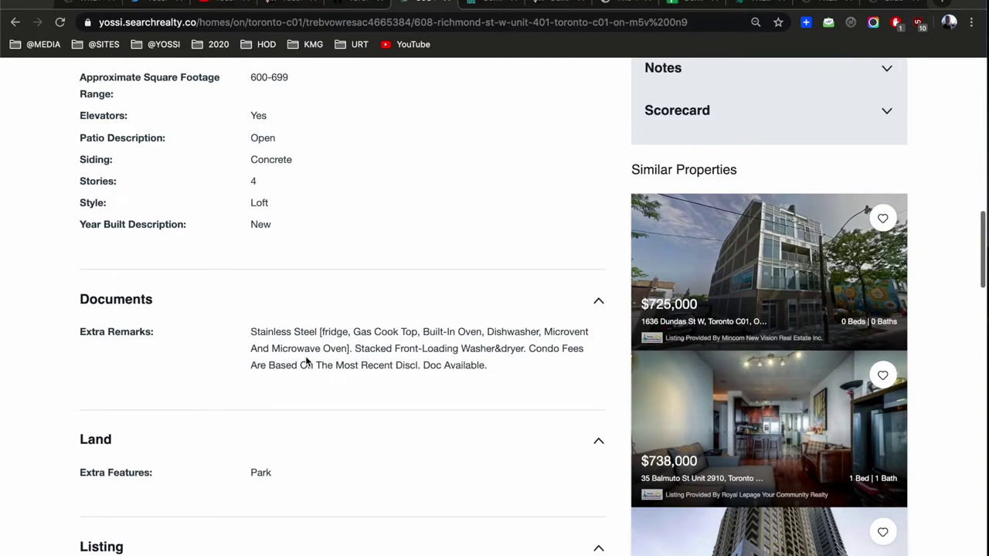
scroll(305, 361, up, 5)
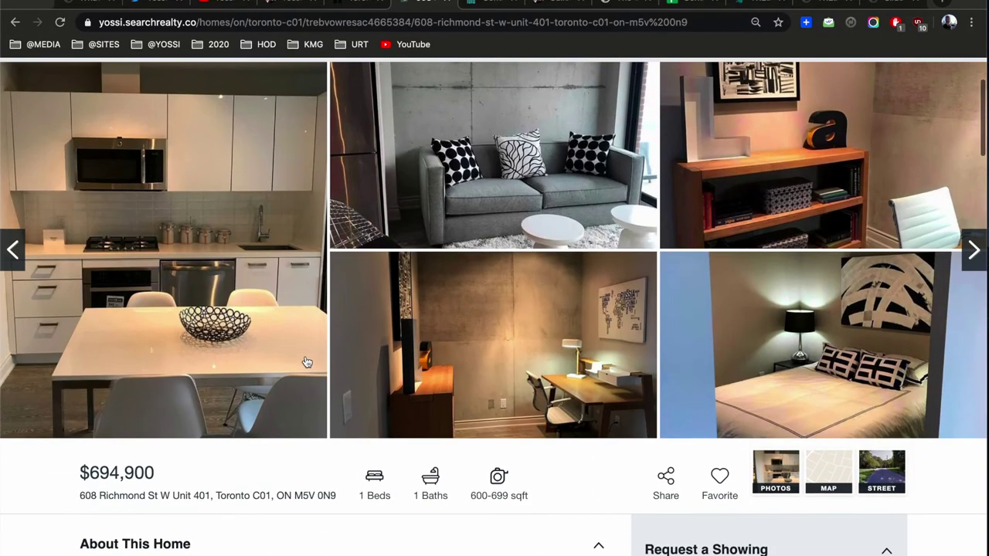
scroll(640, 123, up, 2)
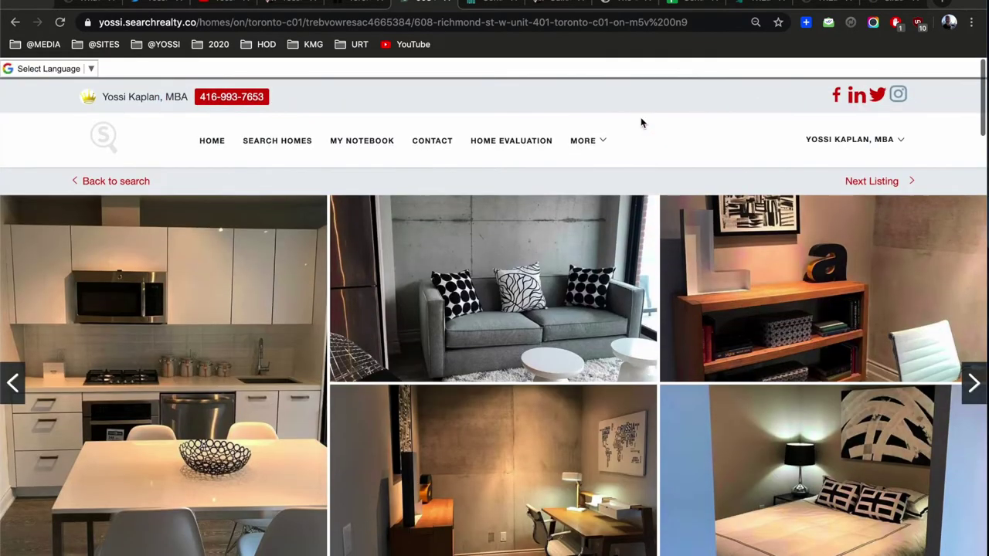
click(143, 179)
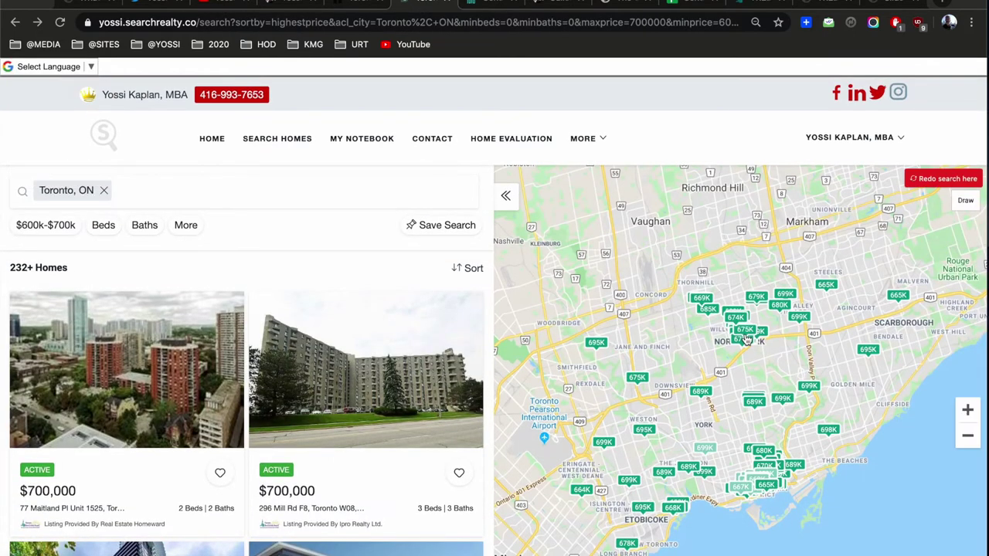
Preview listings at Fisherville Rd, Dunfield Ave, Randolph Rd, Sonic Way, High Park Ave and Old Mill Rd
click(701, 299)
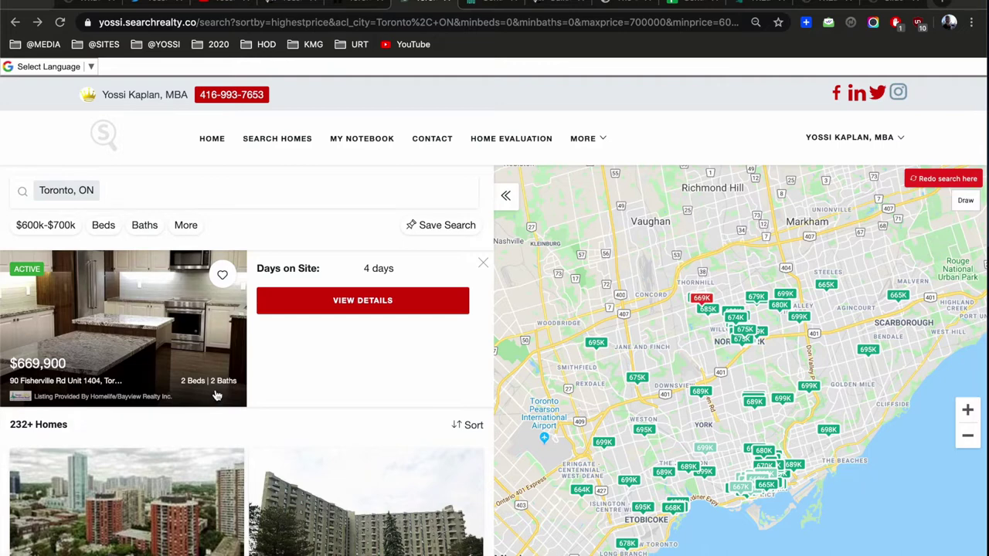
click(755, 405)
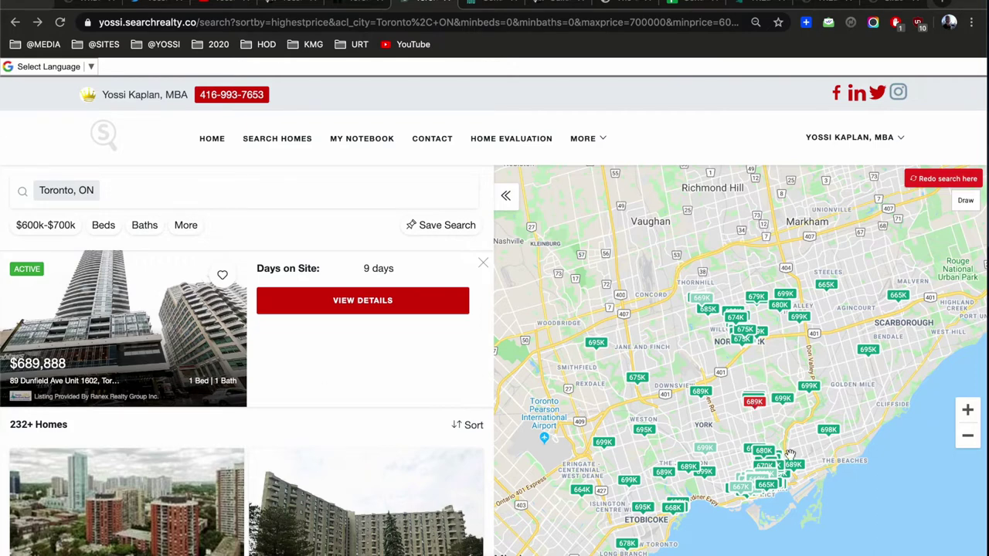
click(784, 400)
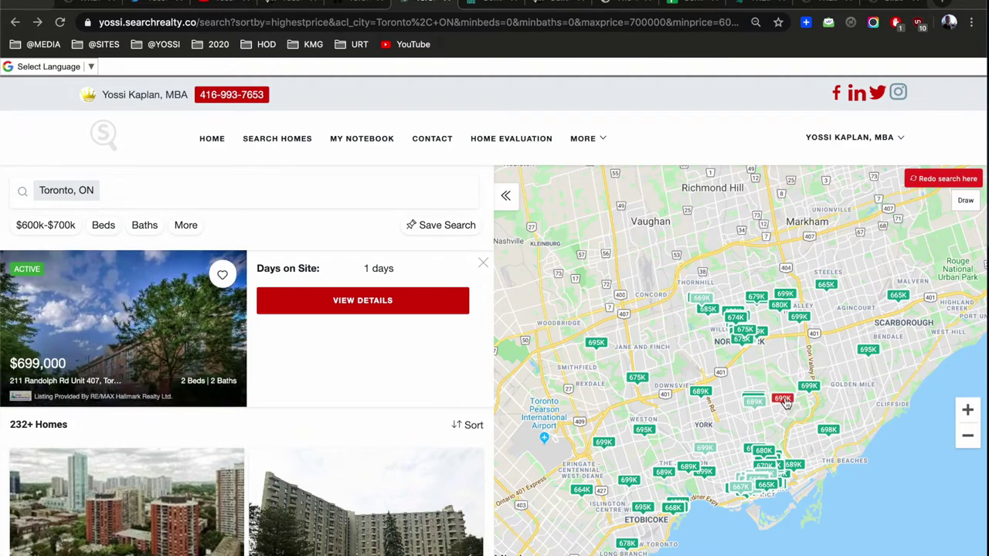
click(810, 386)
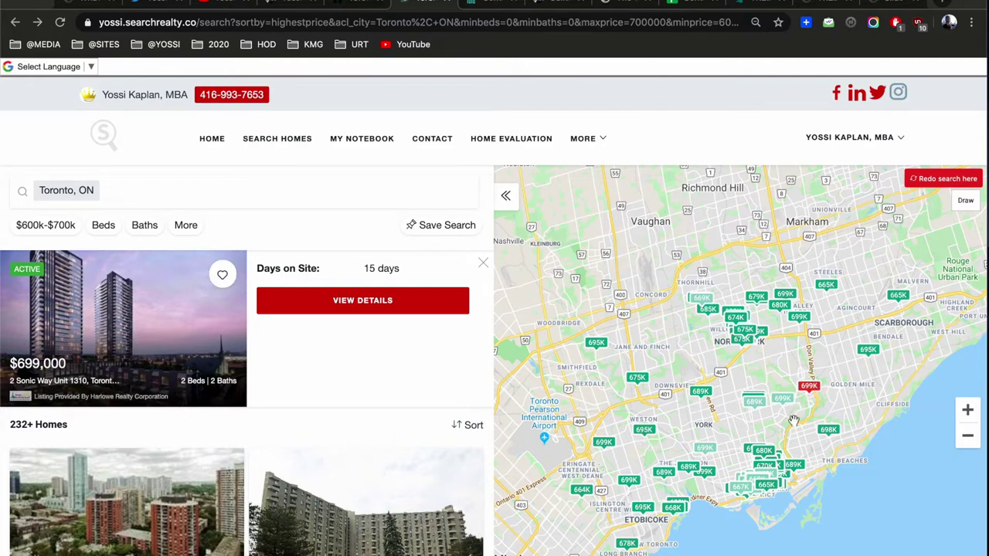
click(687, 467)
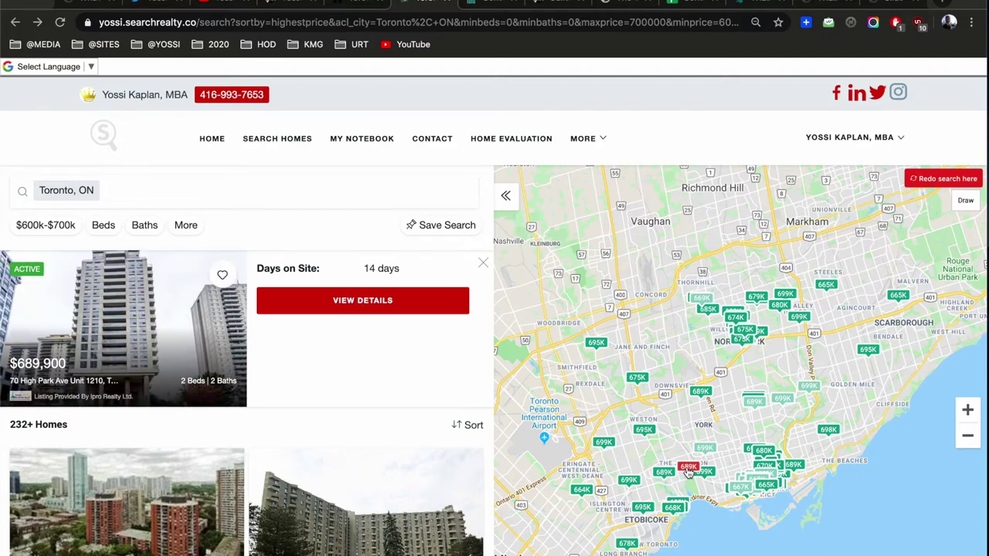
click(664, 475)
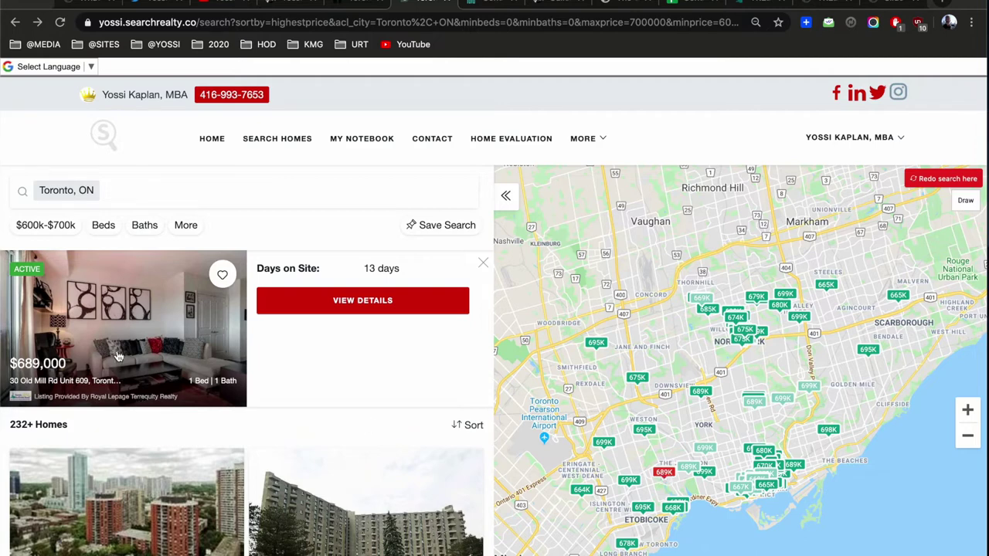
Pan west and preview Howard Park Ave, Park Lawn Rd, The Queensway, Dundas St W and Long Branch Ave W
drag(775, 437, 771, 324)
click(702, 360)
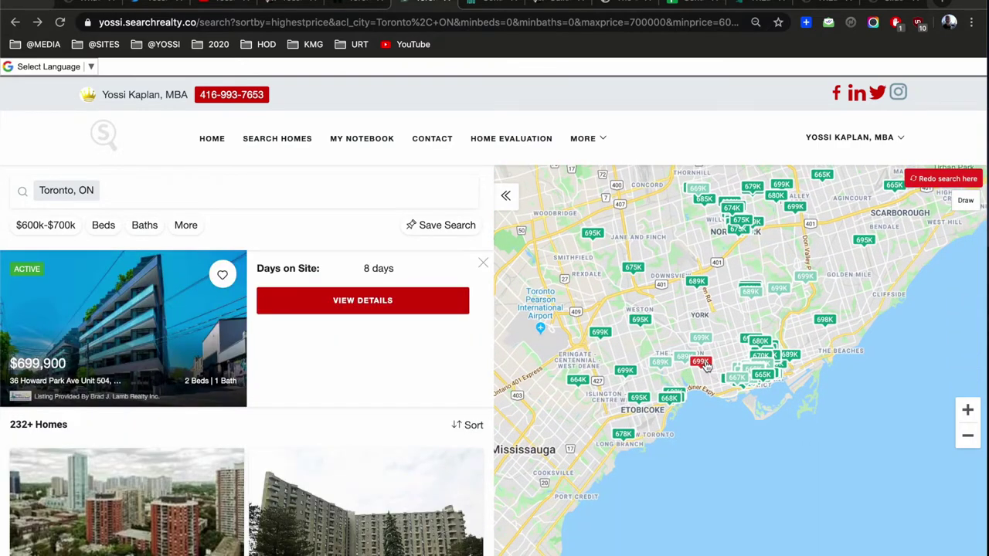
click(670, 400)
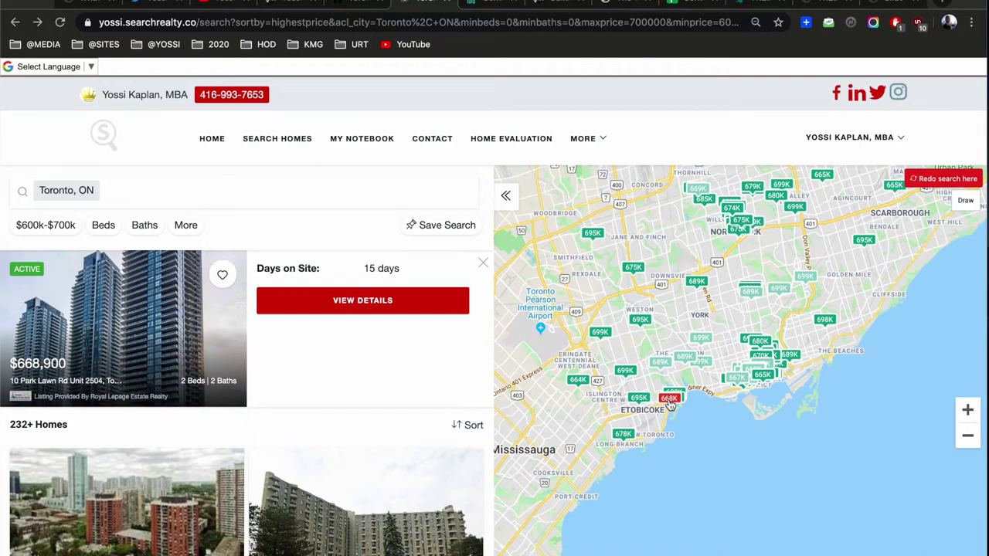
click(635, 399)
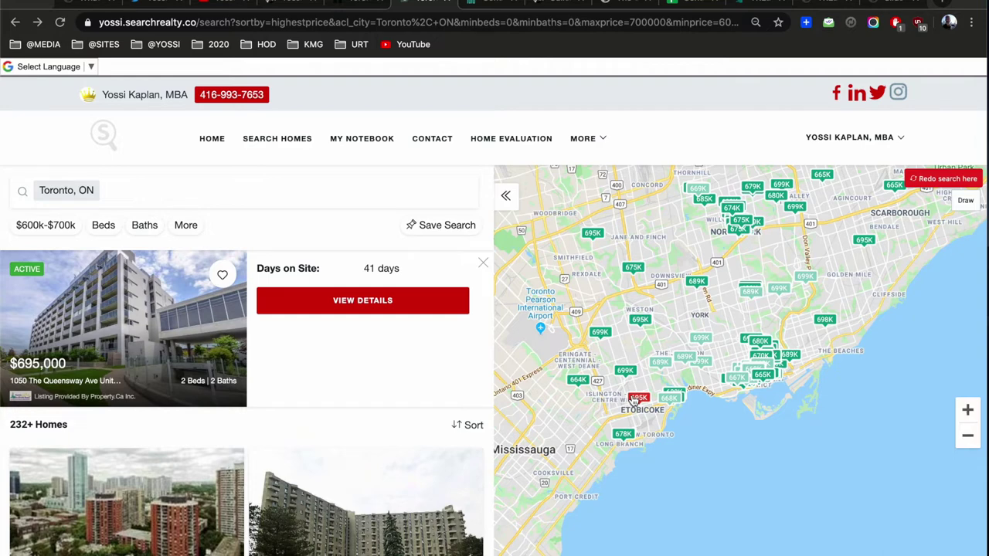
click(626, 372)
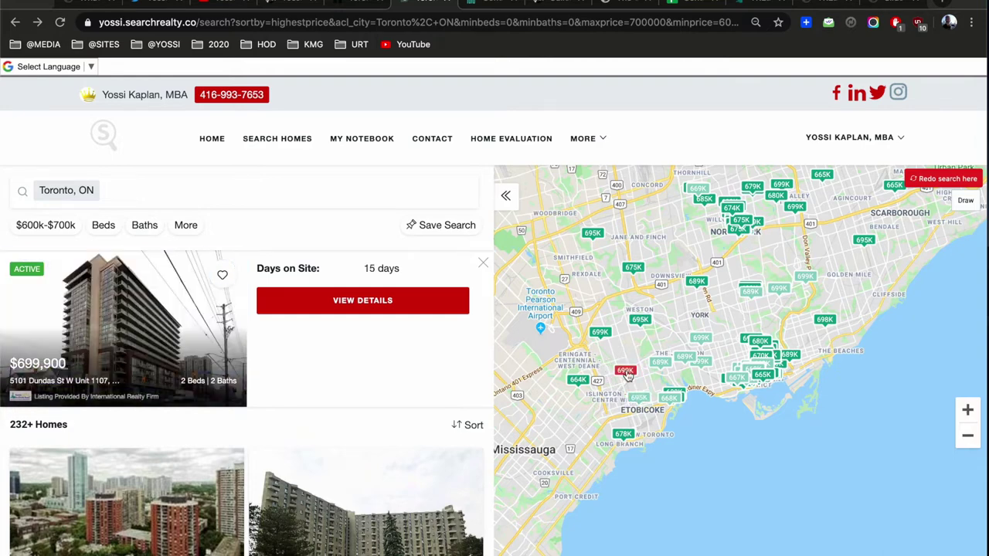
click(624, 435)
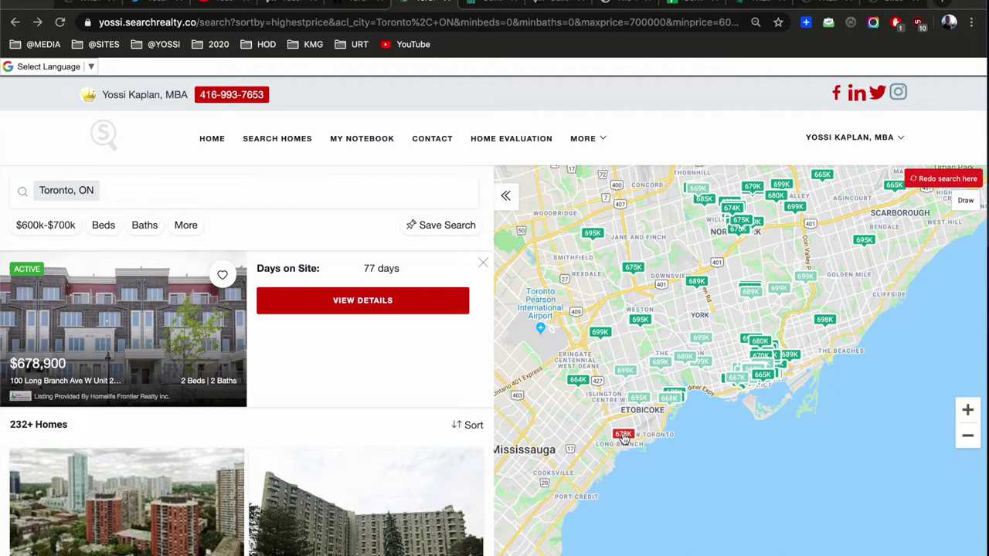
Open the $678,900 Unit 29 listing and page through all its photos, from the exterior to the balcony
click(139, 315)
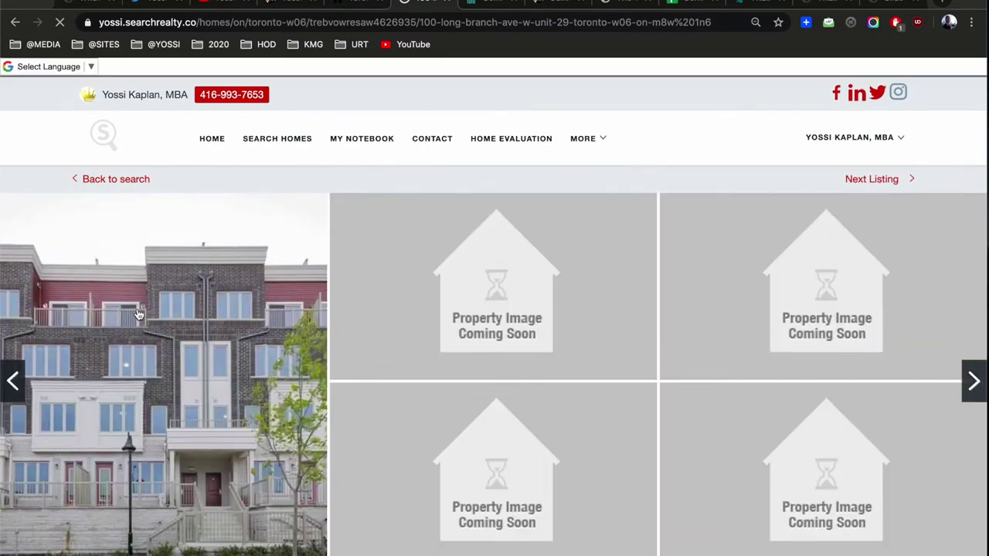
click(832, 307)
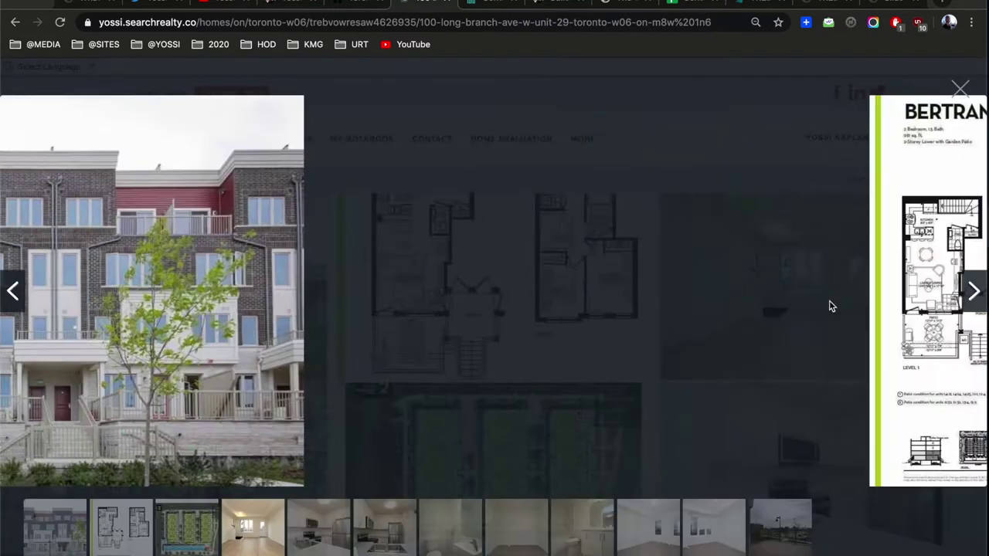
click(832, 306)
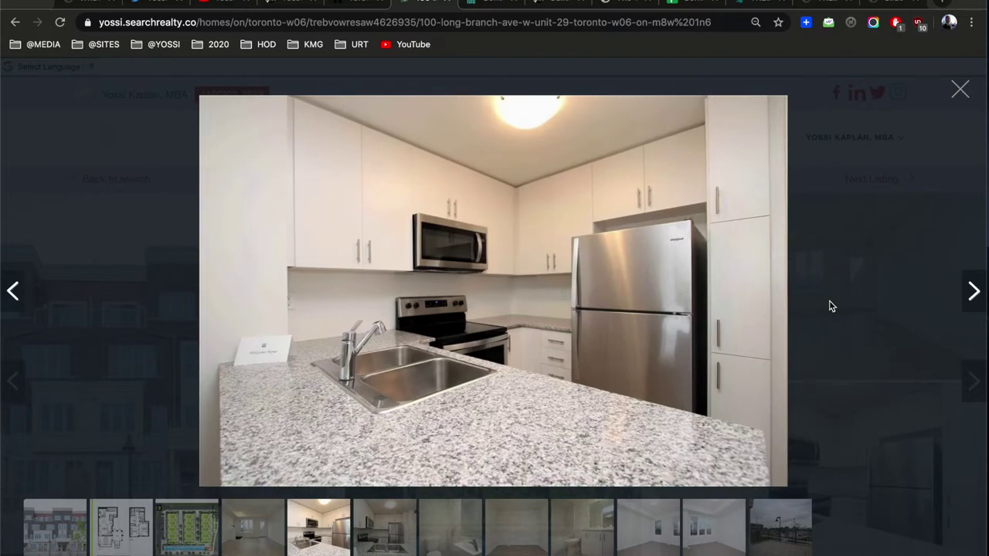
click(830, 302)
click(830, 302)
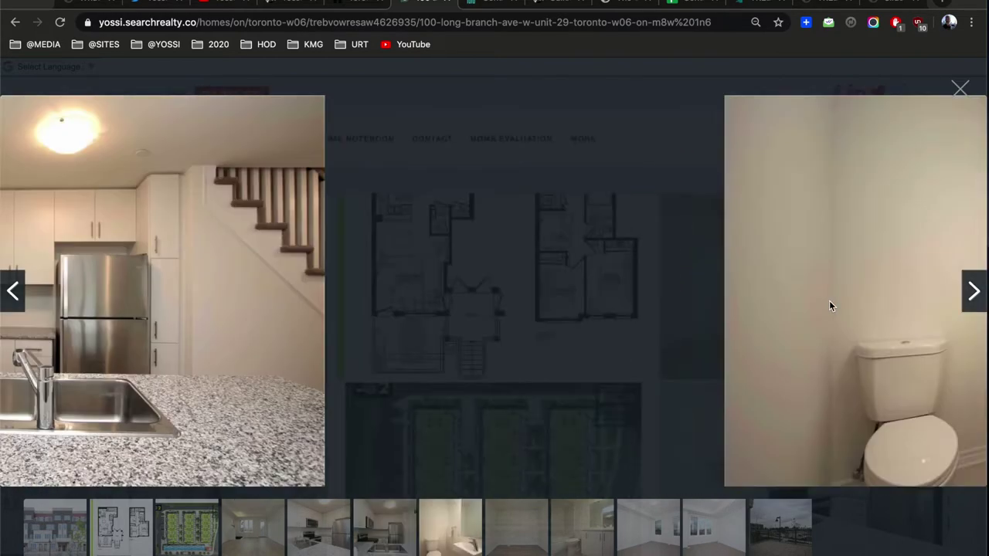
click(831, 306)
click(831, 306)
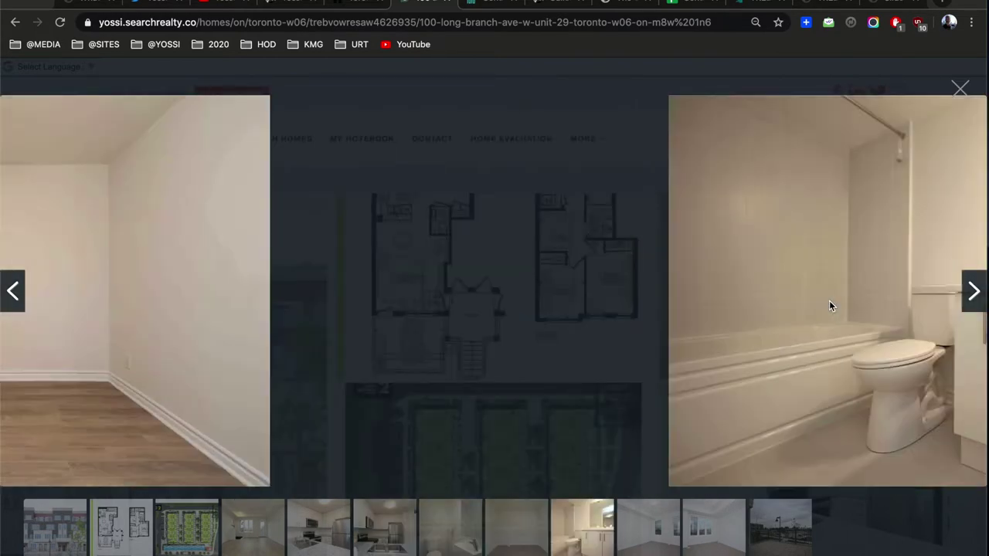
click(831, 306)
click(830, 306)
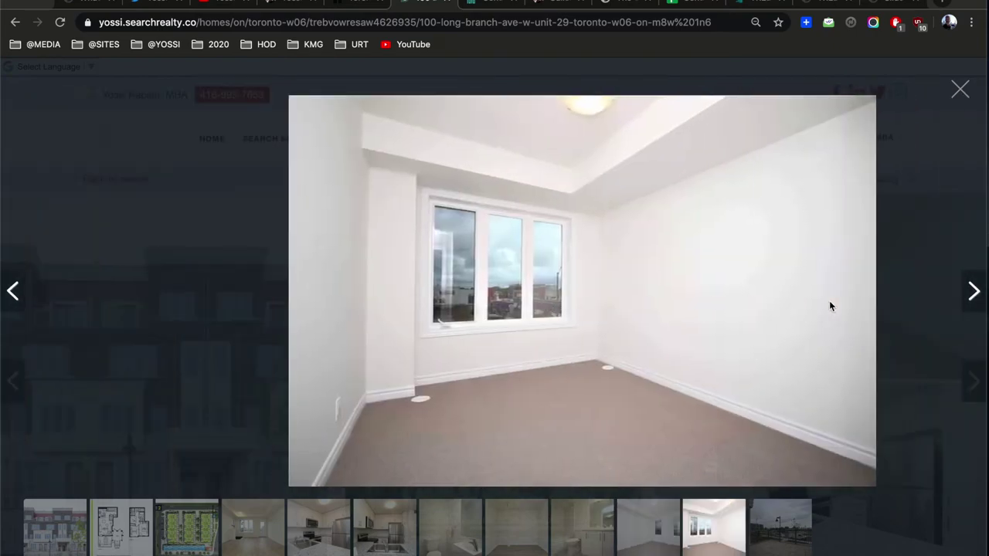
click(831, 306)
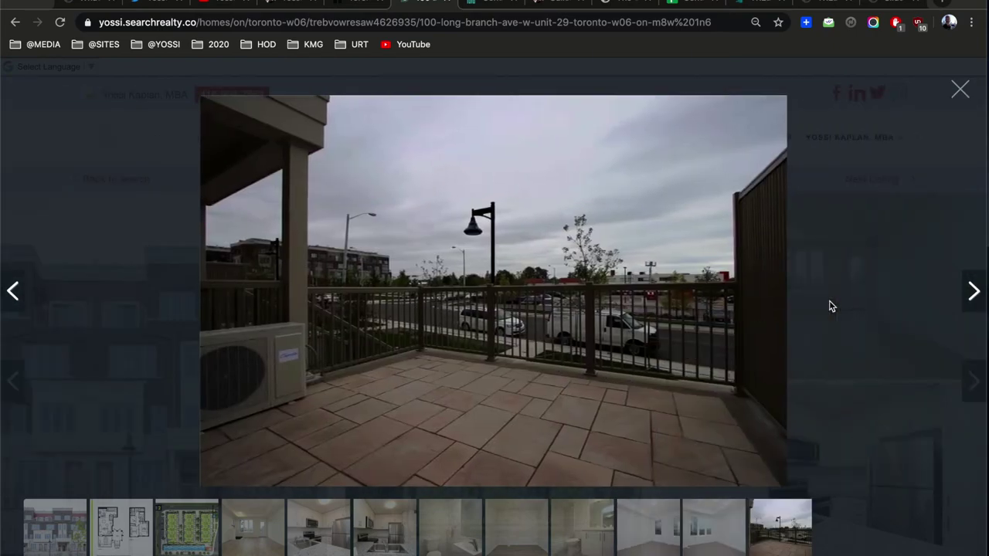
click(830, 306)
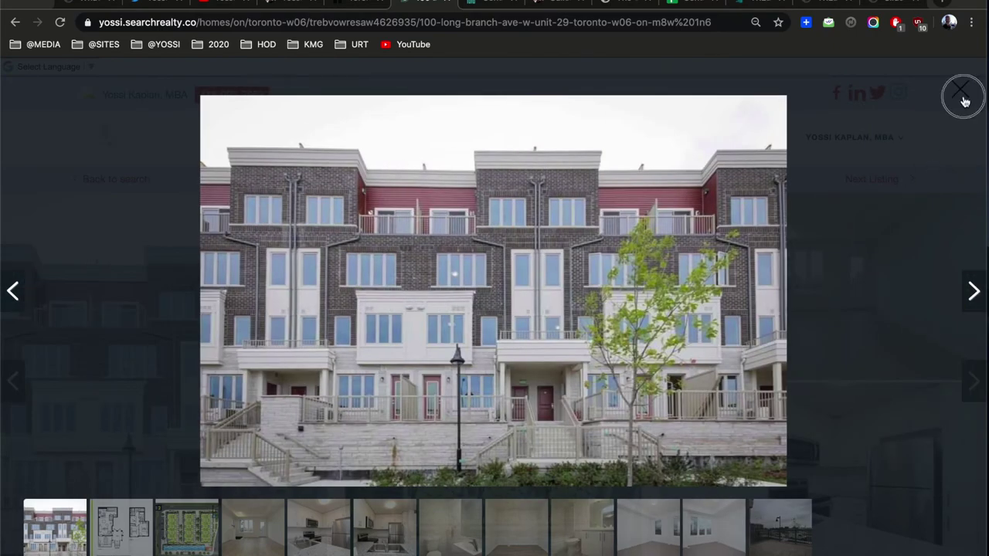
click(964, 100)
Read down the Unit 29 details, including its 900–999 sqft, 2-Storey brick building
scroll(315, 445, down, 3)
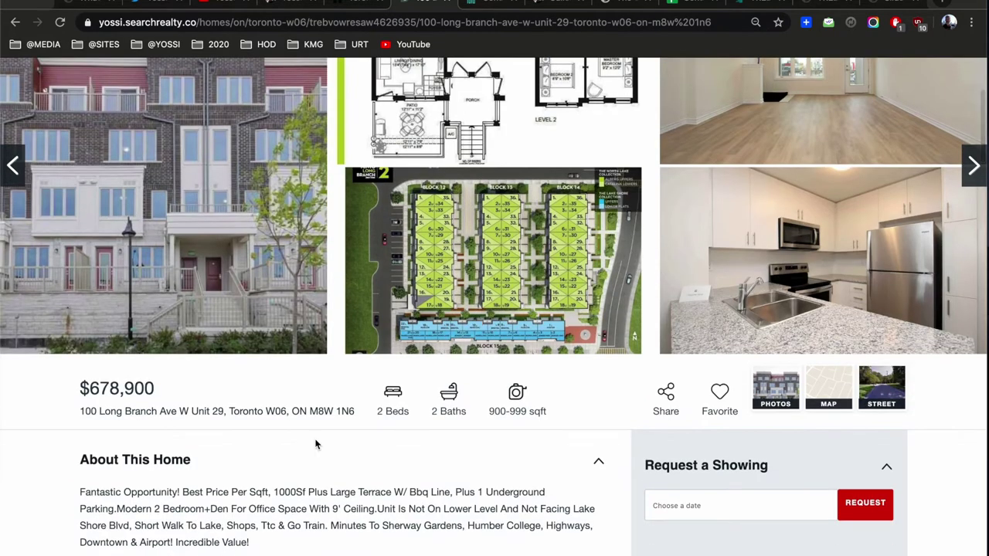
scroll(506, 333, down, 2)
scroll(507, 334, down, 2)
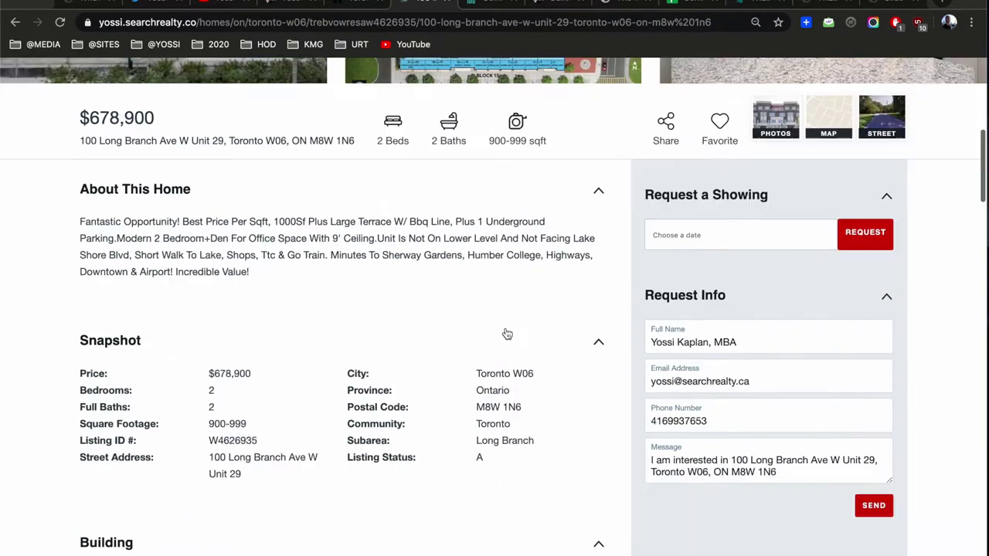
scroll(507, 334, down, 1)
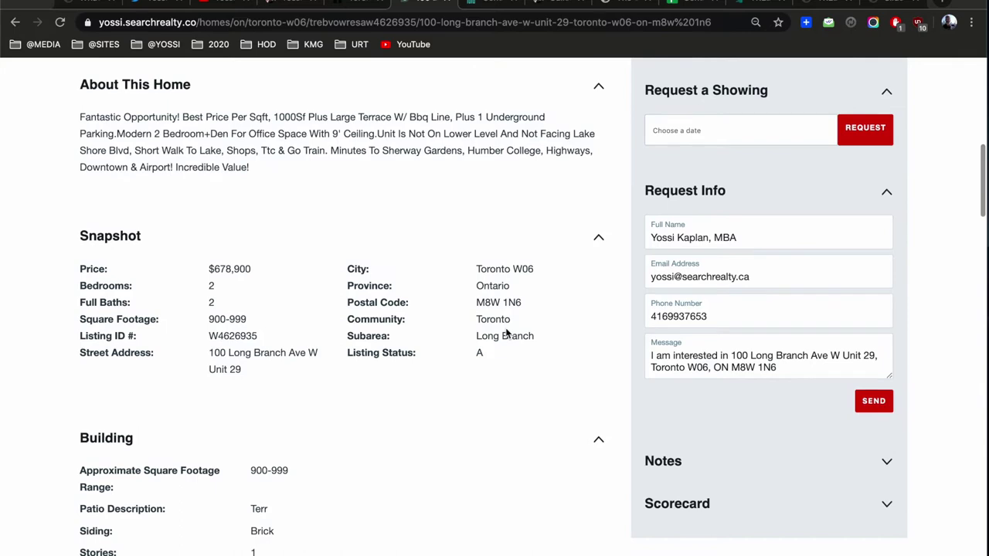
scroll(507, 334, down, 5)
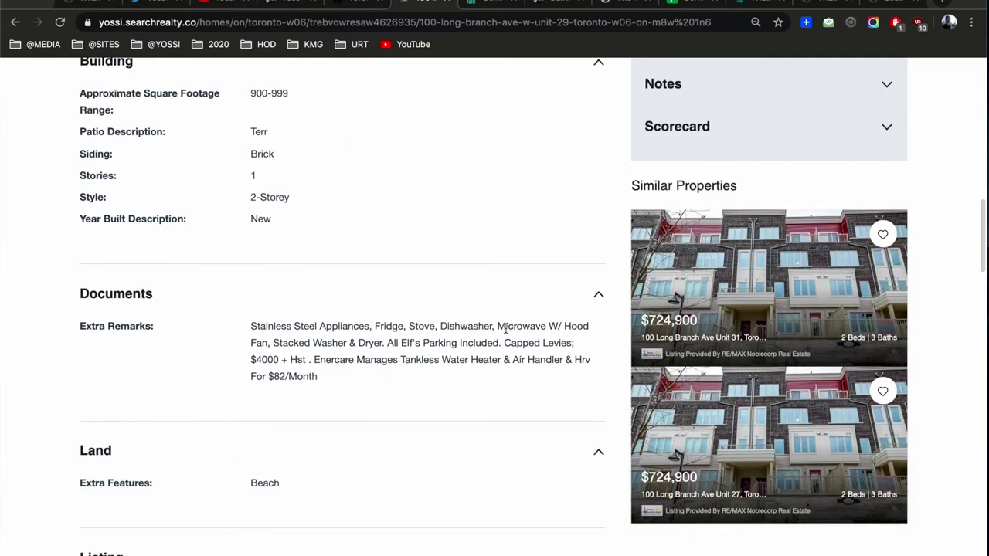
scroll(507, 332, down, 2)
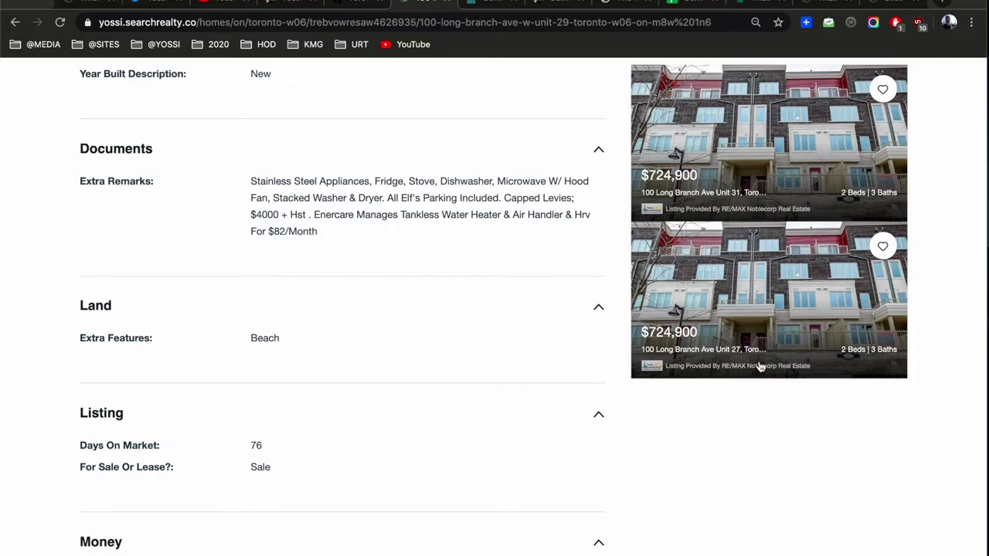
Open the similar $724,900 Unit 31 listing and page through its full photo gallery, starting from the staircase photo
click(761, 160)
click(540, 344)
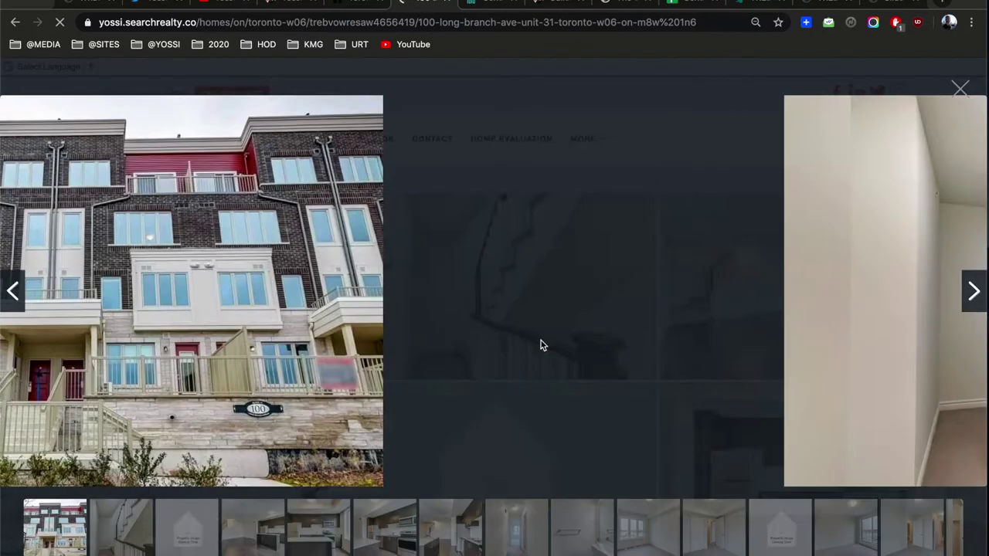
click(540, 345)
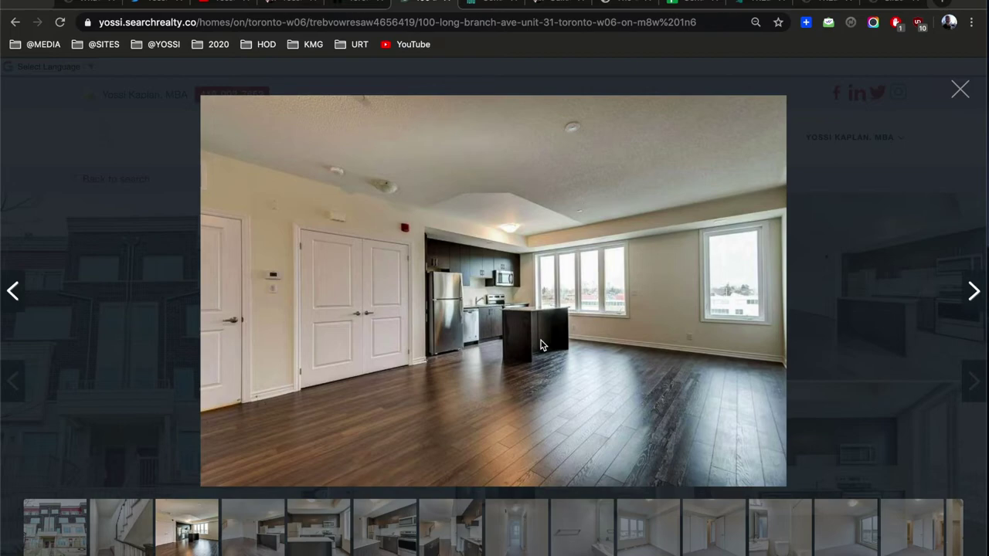
click(540, 345)
click(540, 344)
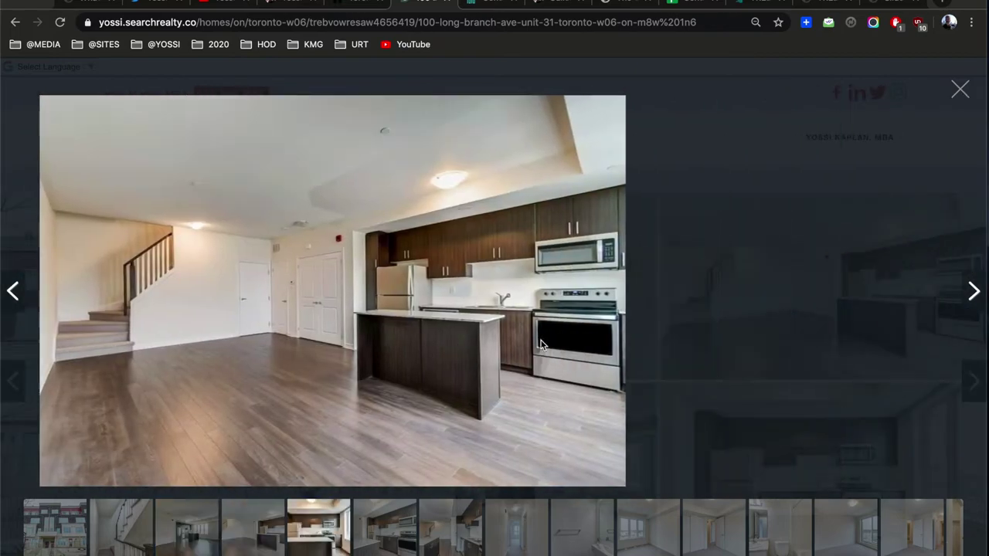
click(540, 344)
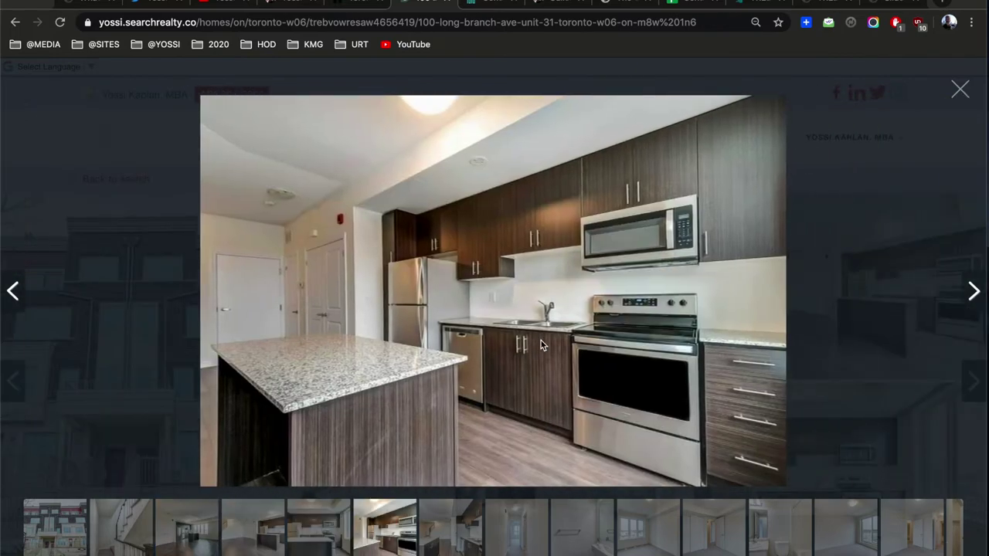
click(540, 345)
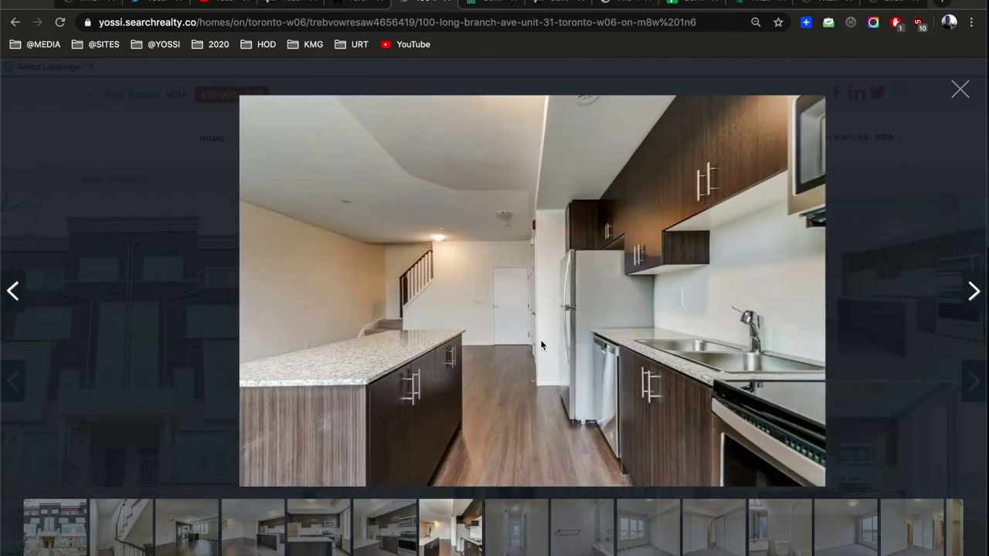
click(540, 344)
click(540, 345)
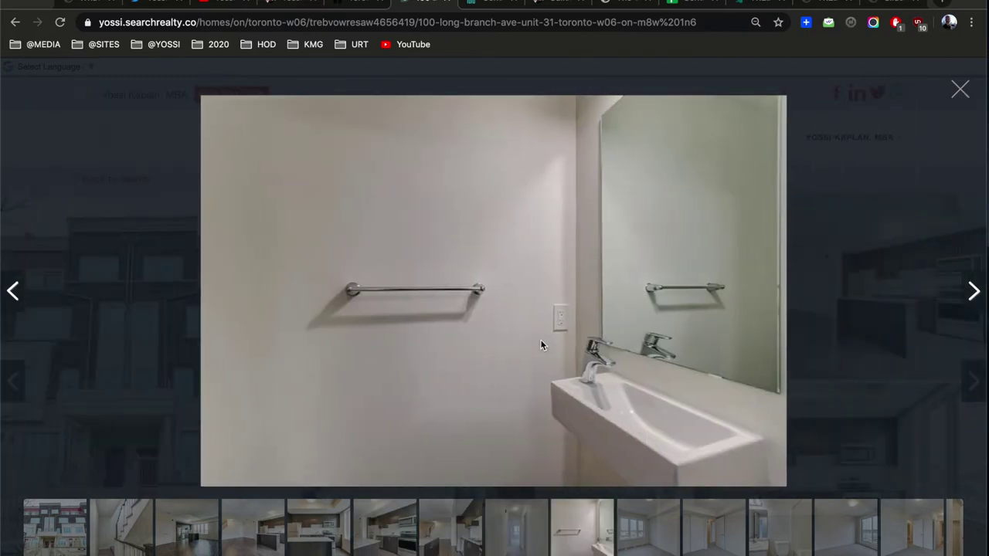
click(540, 345)
click(540, 344)
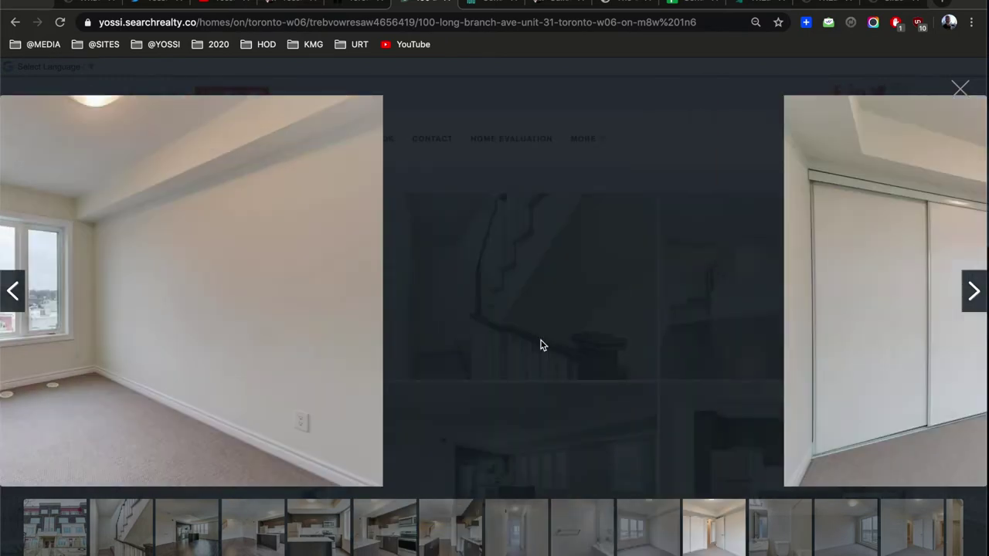
click(540, 344)
click(540, 345)
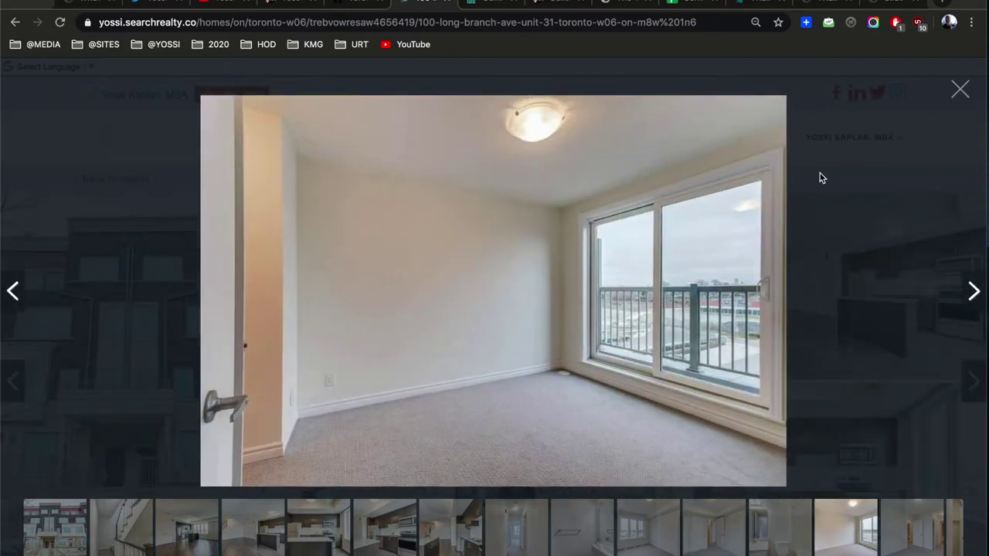
click(960, 88)
scroll(462, 297, down, 5)
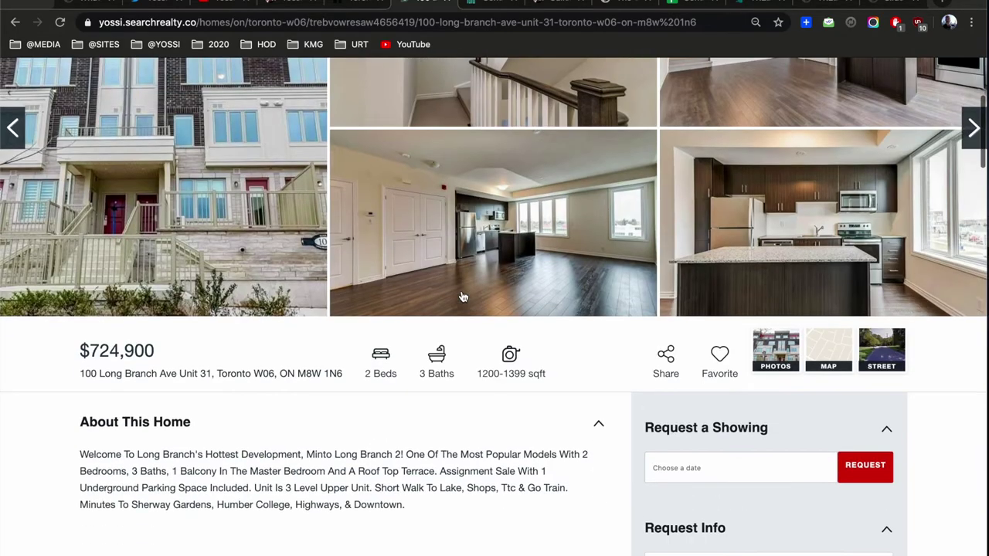
Review Unit 31's fees and details, briefly previewing the $699K condos.ca map listing in between
scroll(462, 298, down, 4)
scroll(460, 348, down, 9)
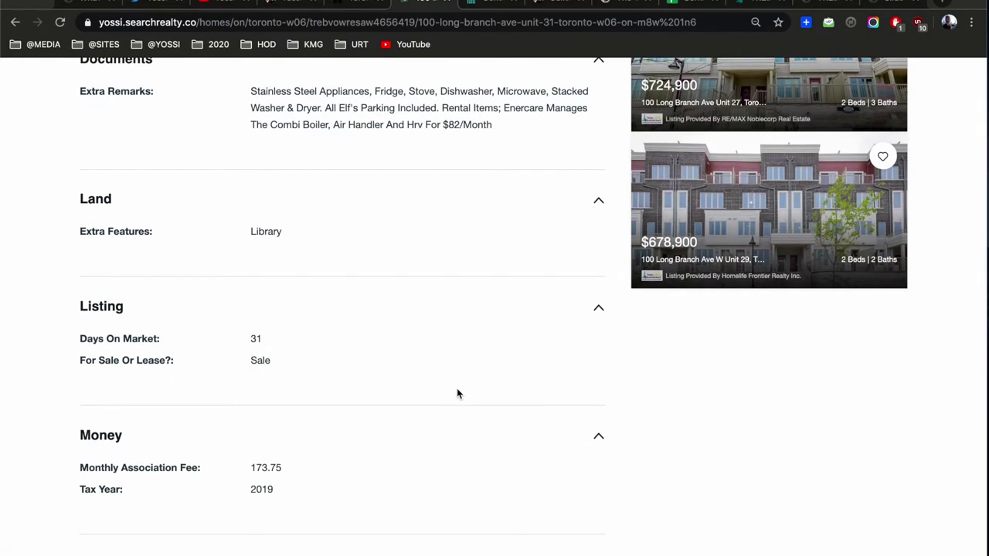
scroll(457, 394, up, 10)
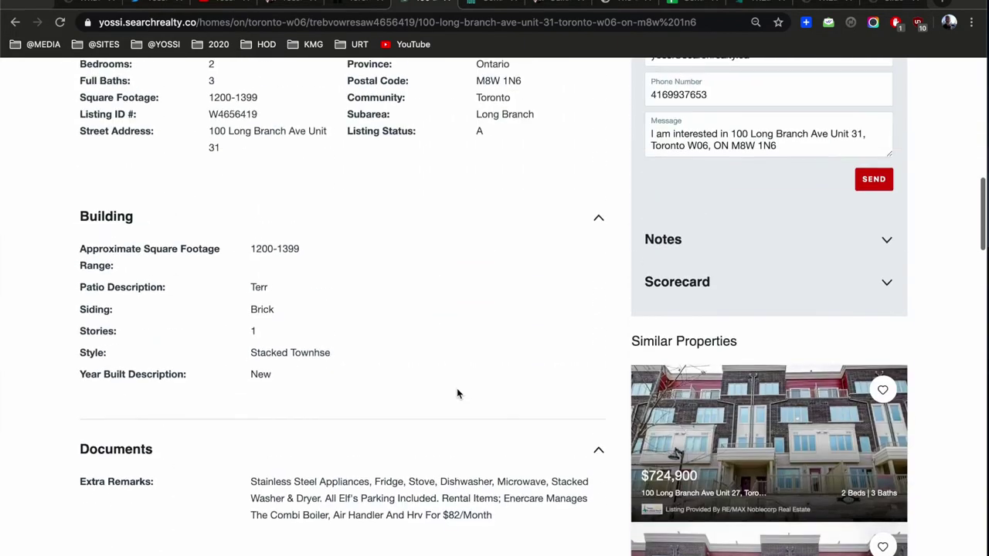
scroll(456, 394, up, 6)
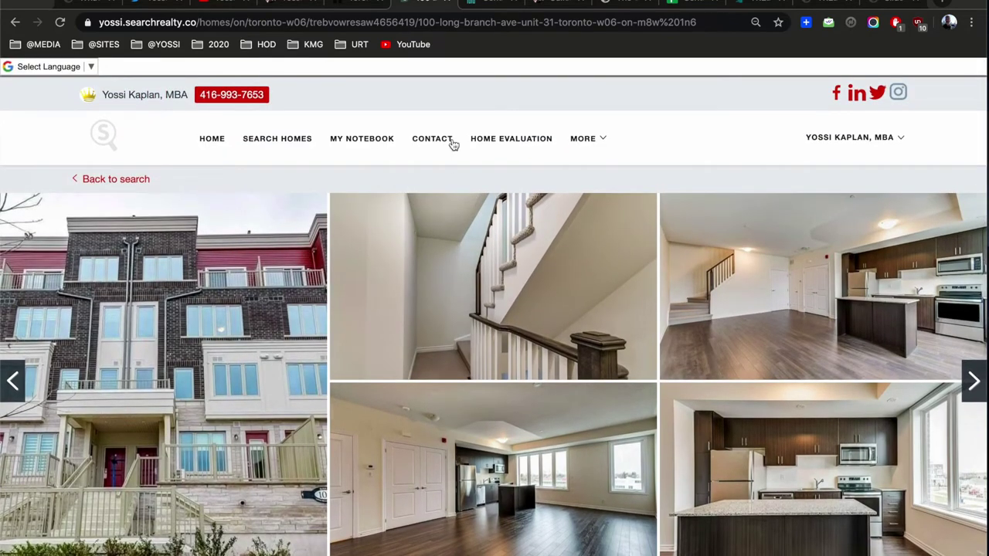
click(486, 6)
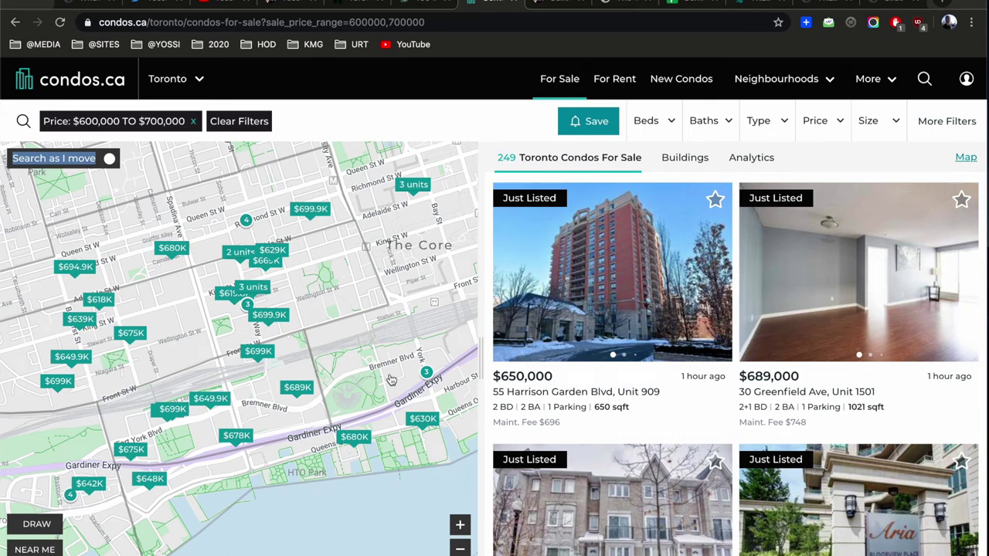
click(253, 359)
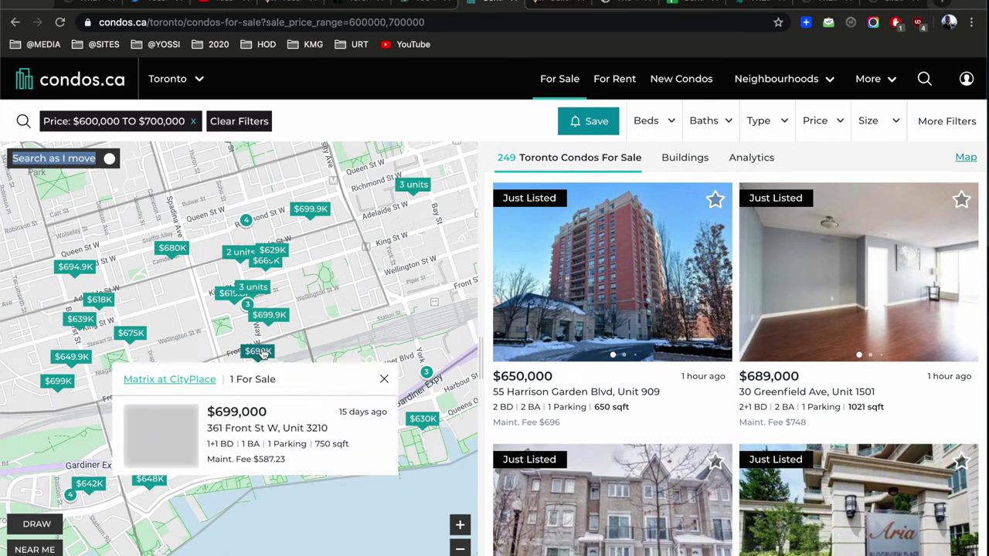
click(423, 6)
Toggle Unit 31's Request Info form and open its showing date picker before returning to condos.ca
scroll(214, 304, down, 5)
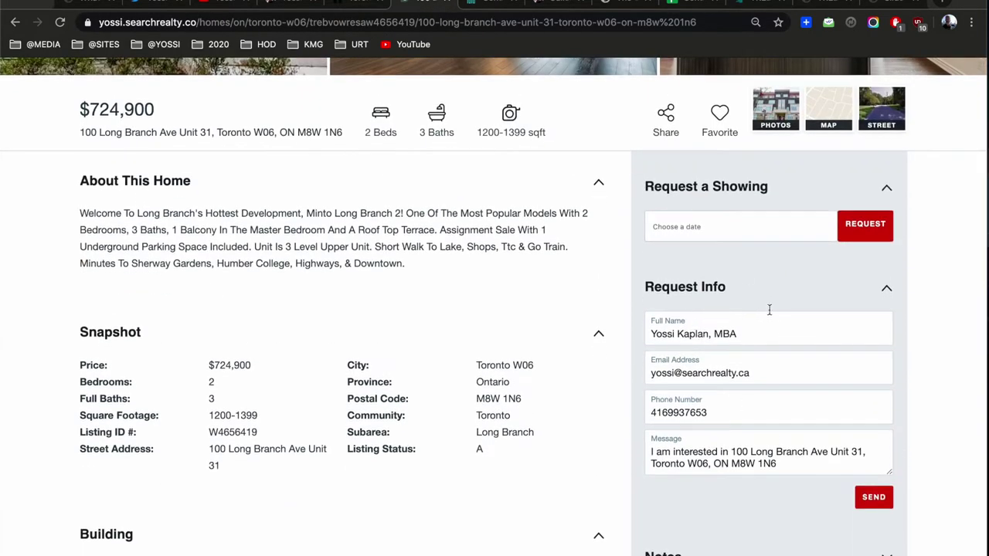
click(887, 290)
click(887, 291)
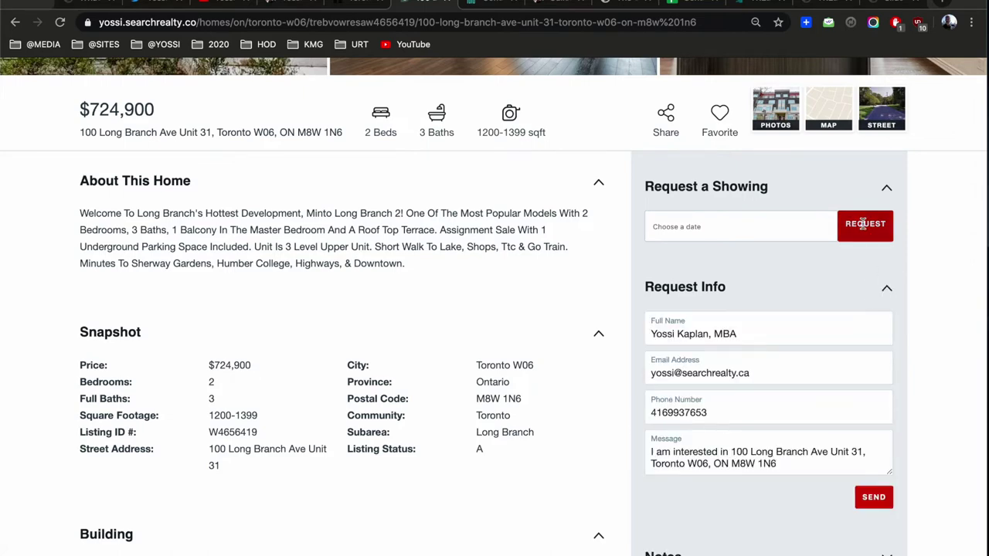
click(784, 229)
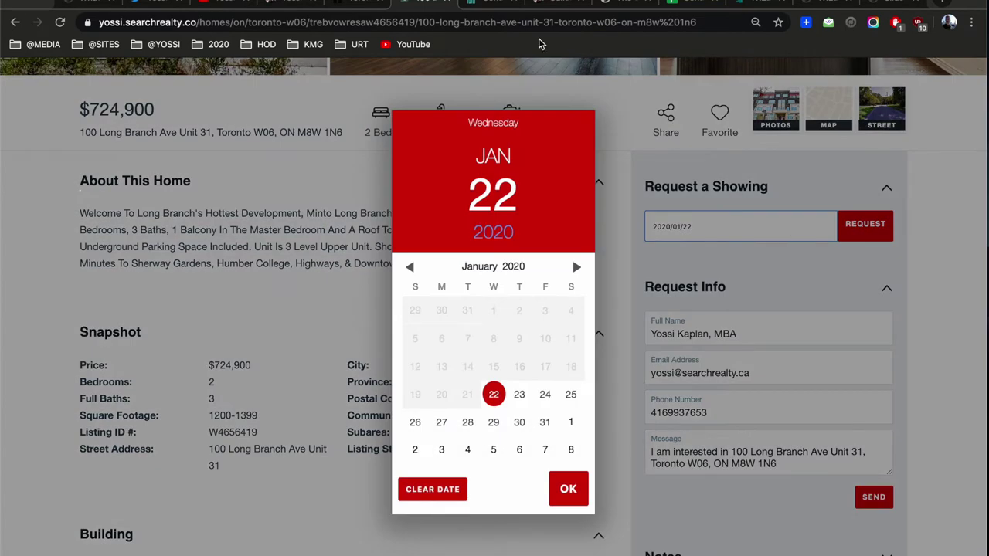
click(498, 9)
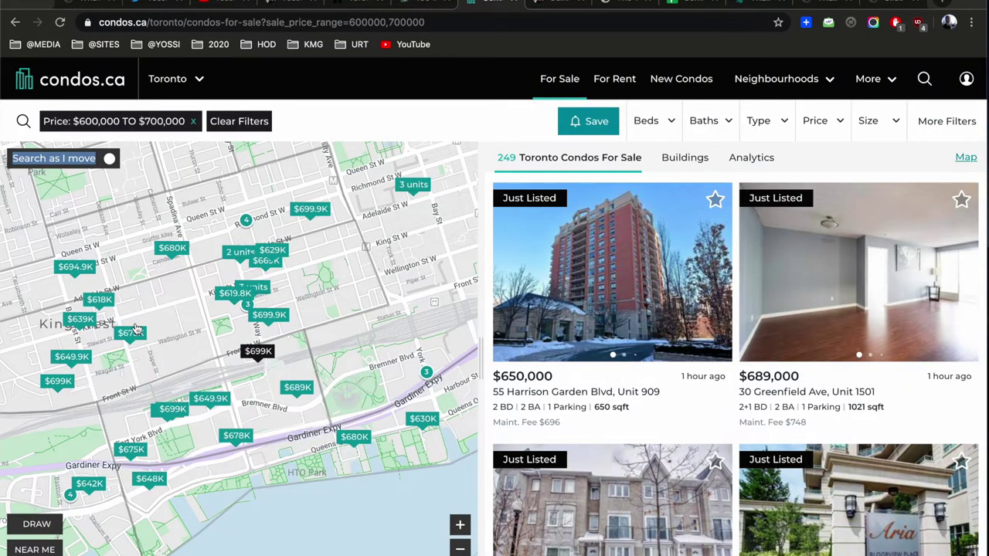
Preview the $675K 75 Portland St listing on the map, then move to the Galleria On The Park post
mouse_move(136, 334)
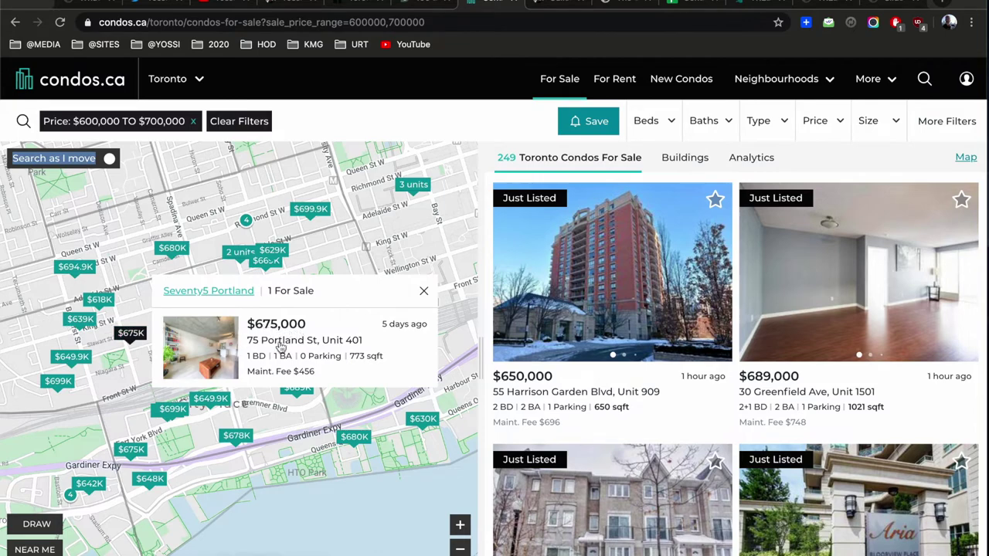
click(571, 5)
scroll(529, 461, down, 3)
scroll(529, 462, down, 3)
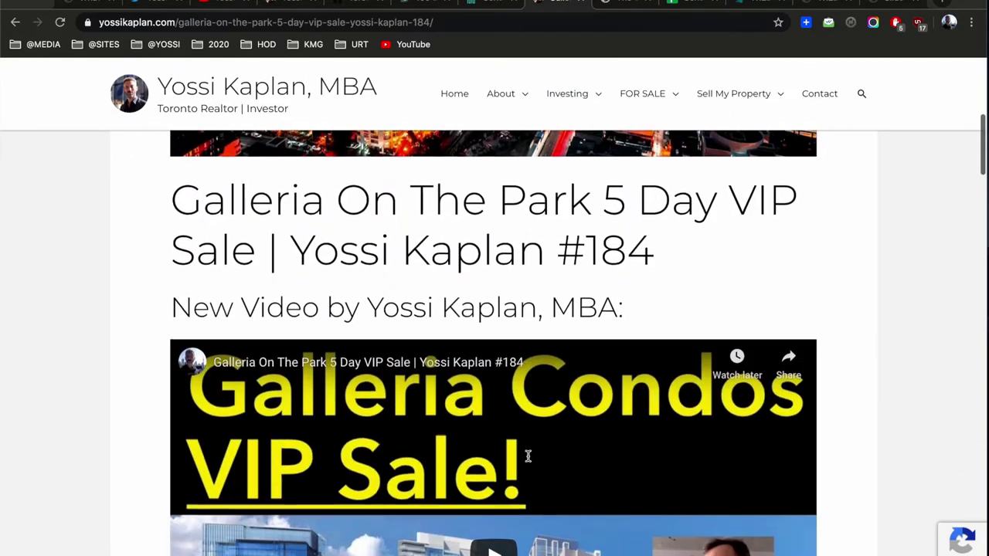
Read through the Galleria On The Park post, glance at the Condo Calculator, then return to condos.ca's 249 listings
scroll(529, 459, down, 10)
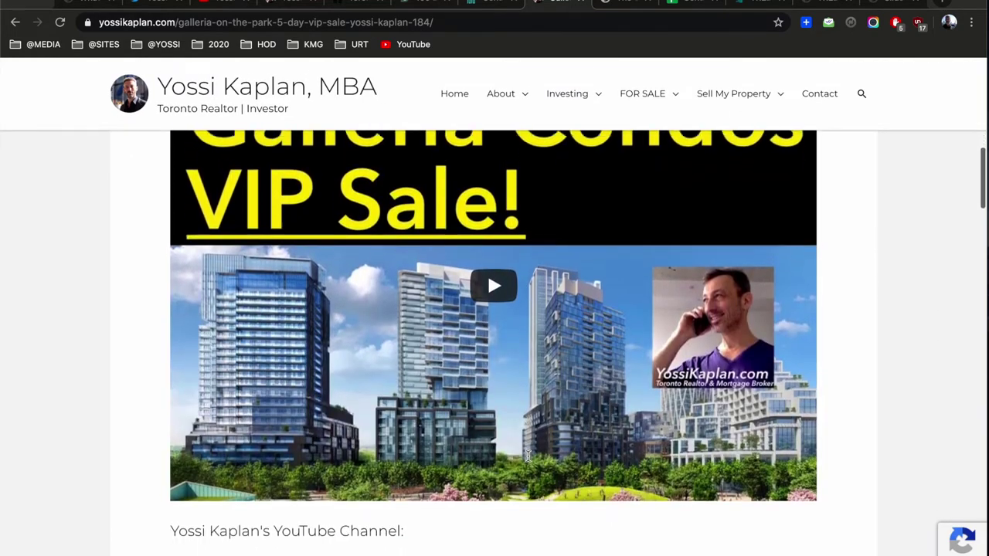
scroll(528, 462, down, 2)
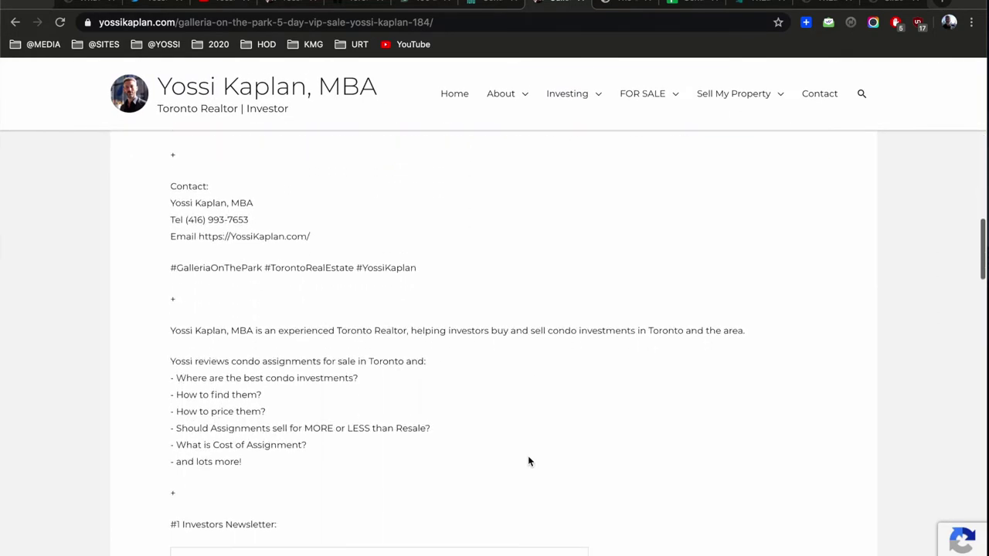
scroll(529, 461, down, 3)
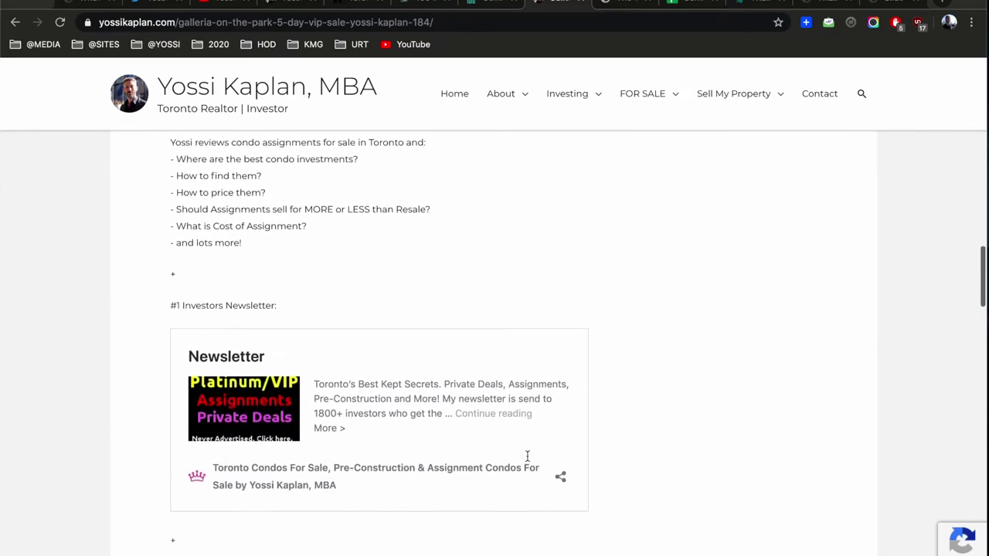
scroll(588, 432, down, 3)
scroll(633, 410, down, 15)
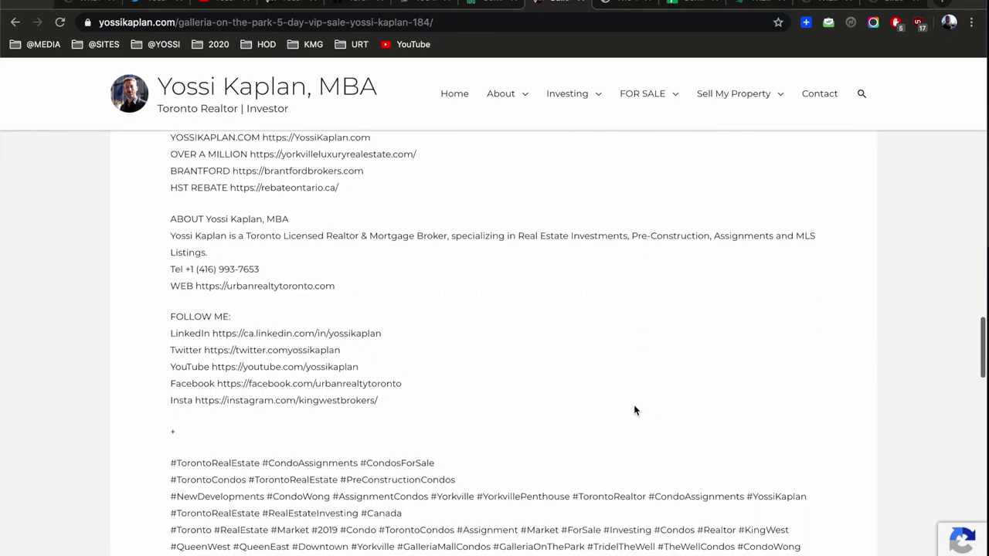
key(Home)
scroll(633, 410, up, 5)
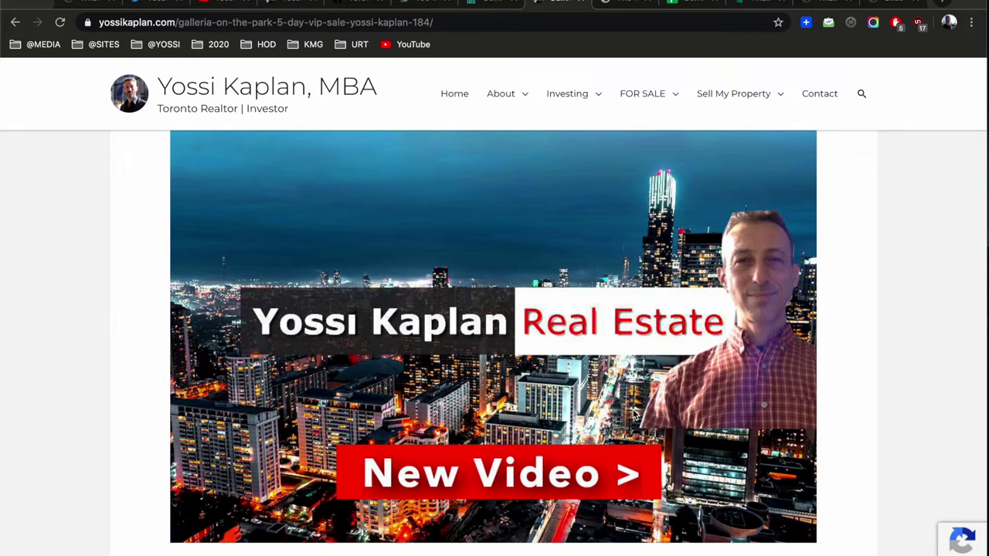
click(630, 6)
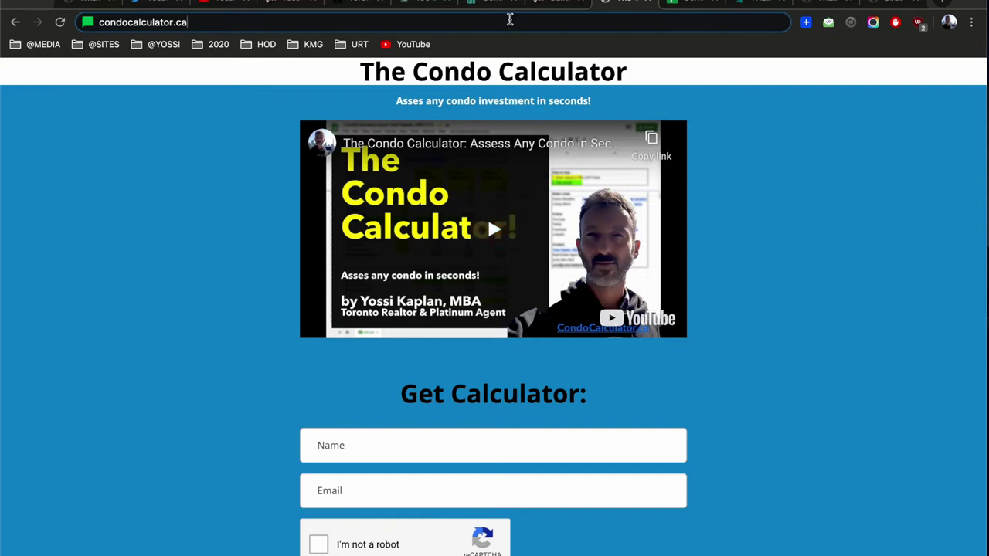
click(493, 7)
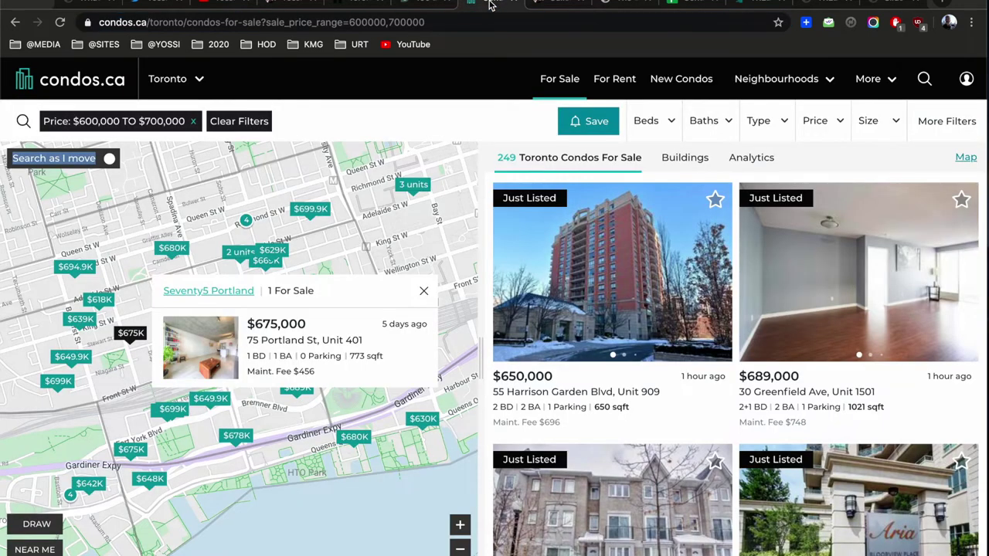
On the condos.ca homepage, highlight the $786/sqft average sold, 344 sold and 12.68% year-over-year figures
click(85, 89)
scroll(342, 330, down, 5)
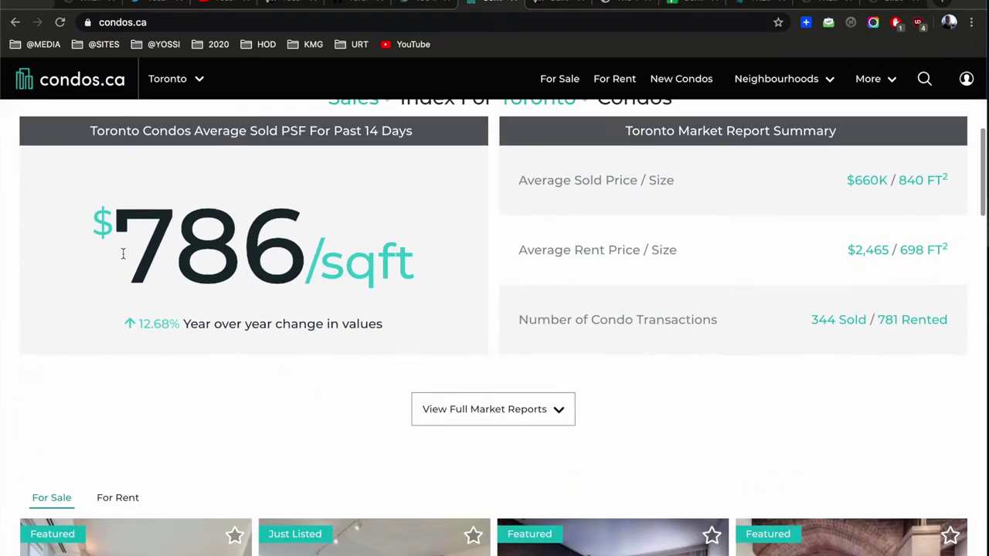
drag(123, 254, 419, 278)
click(424, 287)
drag(808, 318, 866, 318)
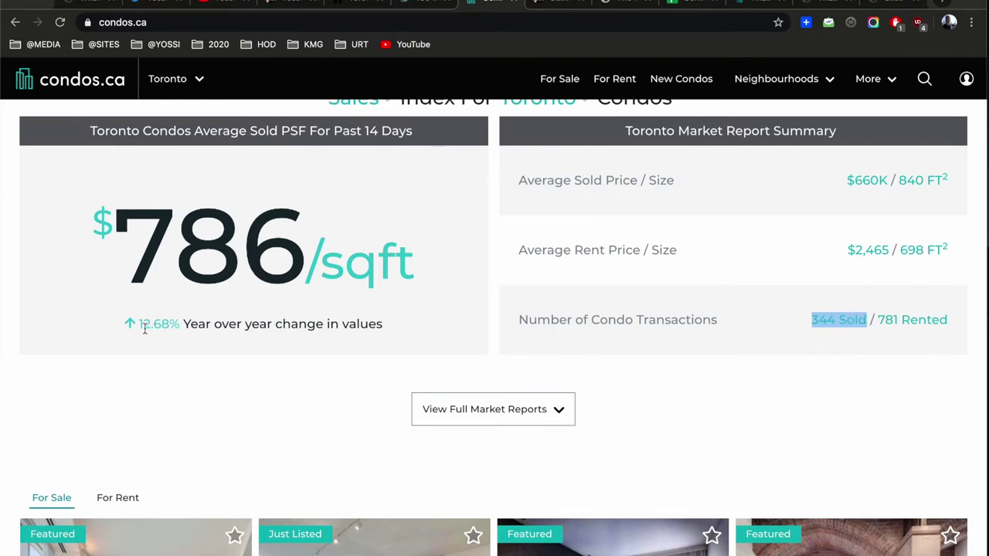
drag(137, 324, 296, 331)
click(297, 330)
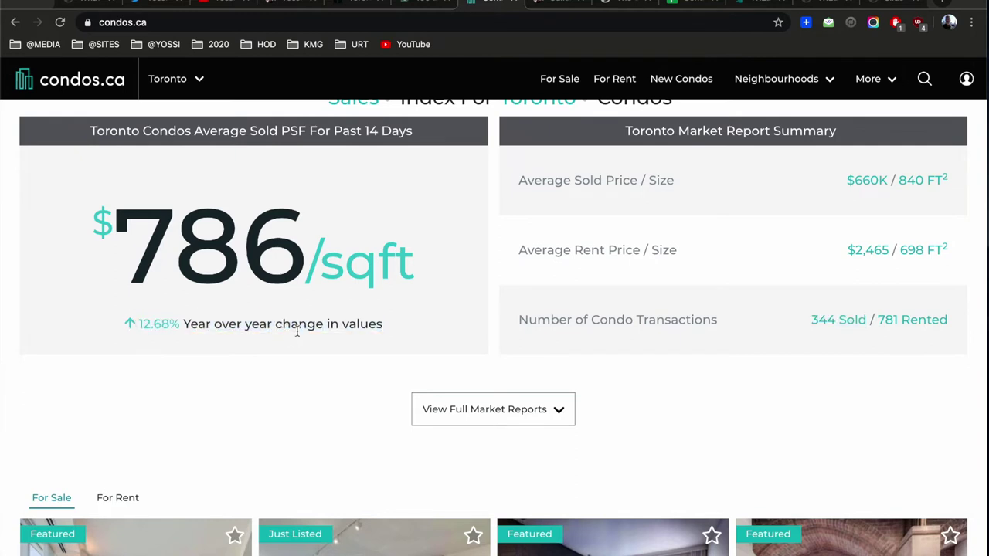
Expand the full Toronto market reports and look over the price-per-sqft chart and tables
scroll(360, 408, down, 3)
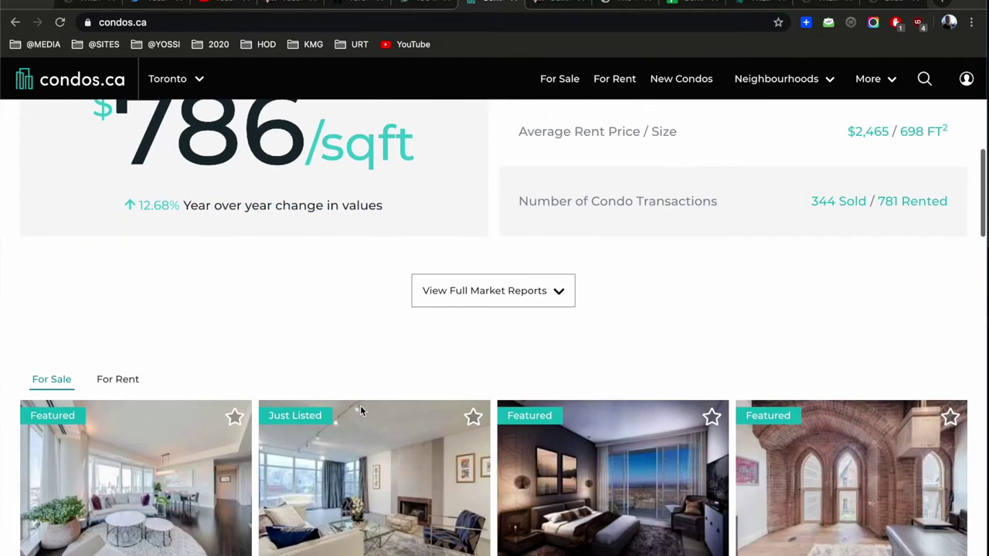
click(554, 283)
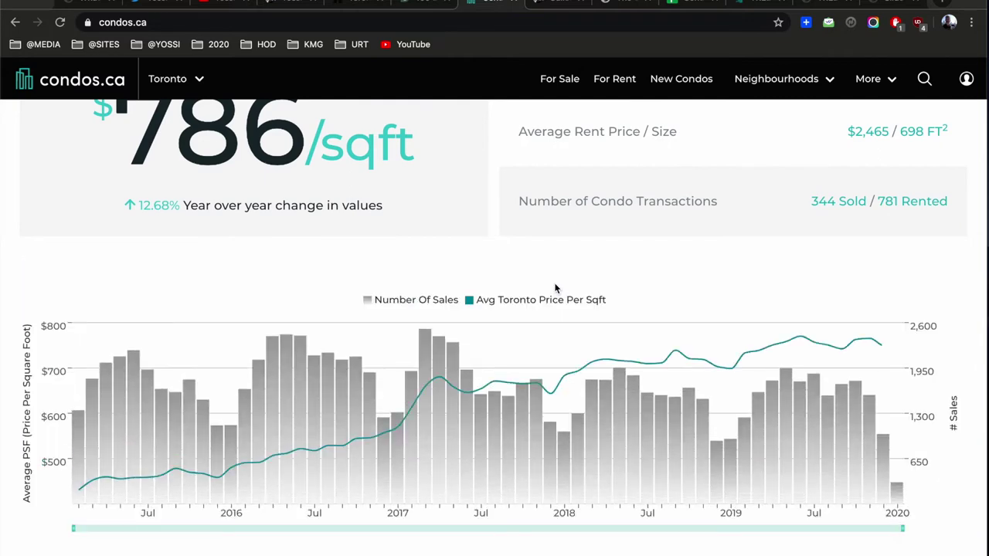
mouse_move(899, 338)
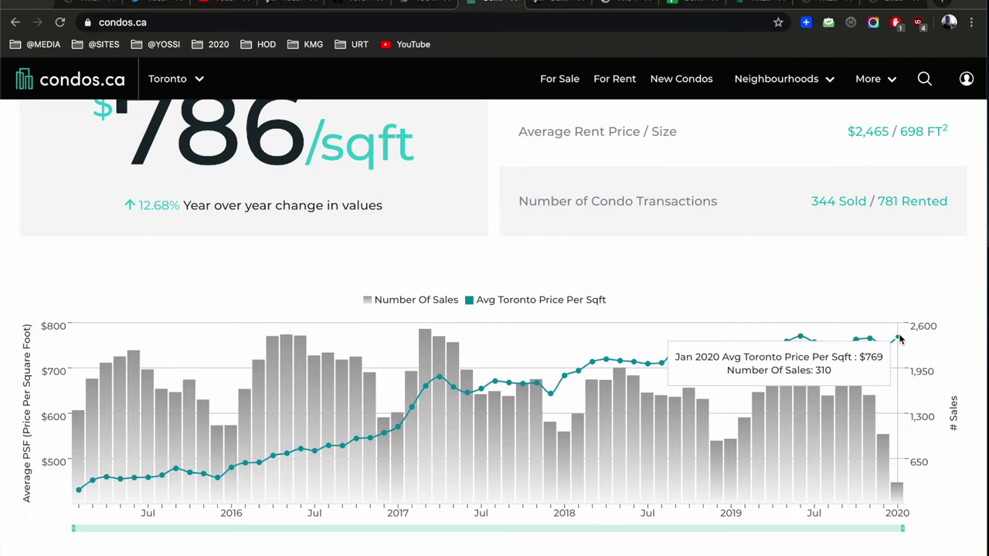
scroll(899, 339, down, 1)
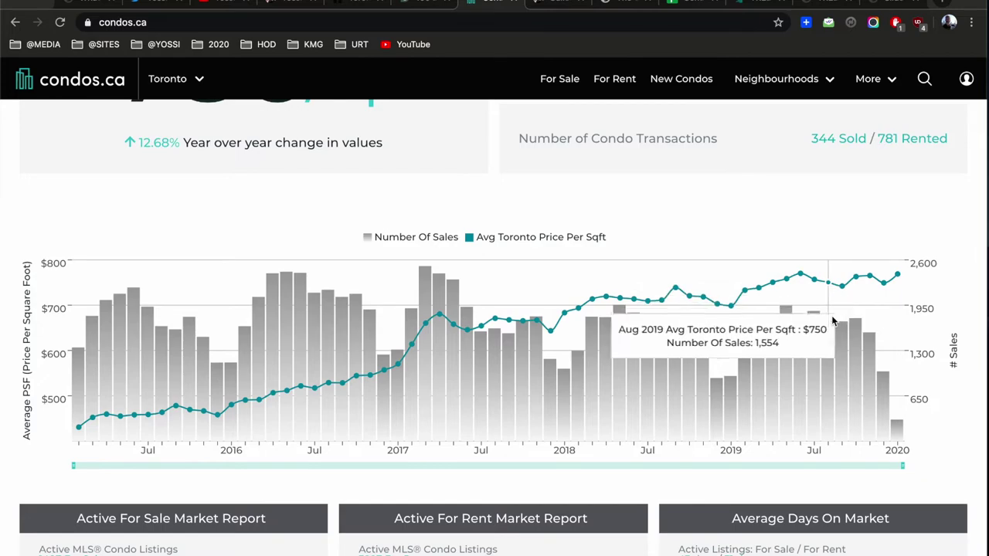
scroll(833, 320, down, 8)
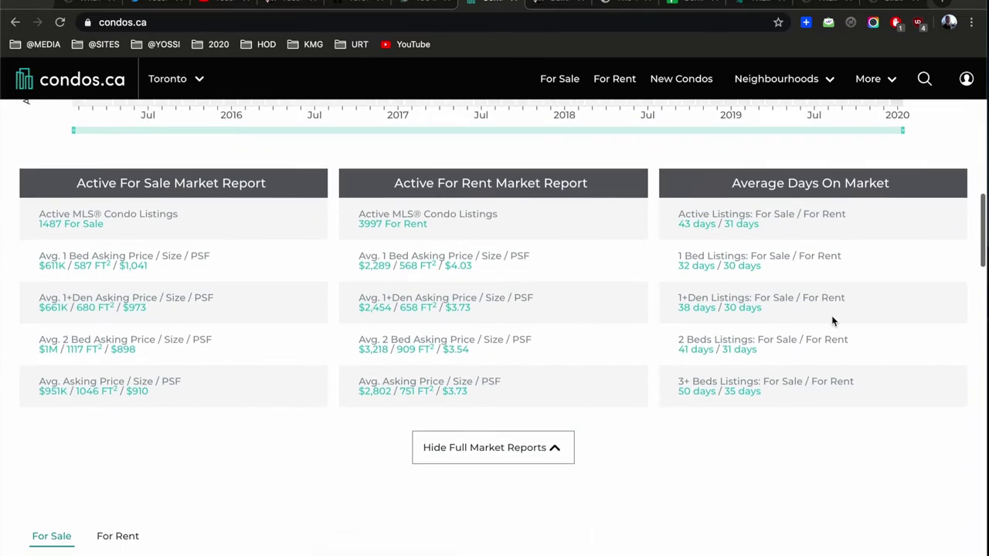
Browse the featured listing cards on the condos.ca Toronto homepage
scroll(833, 321, down, 3)
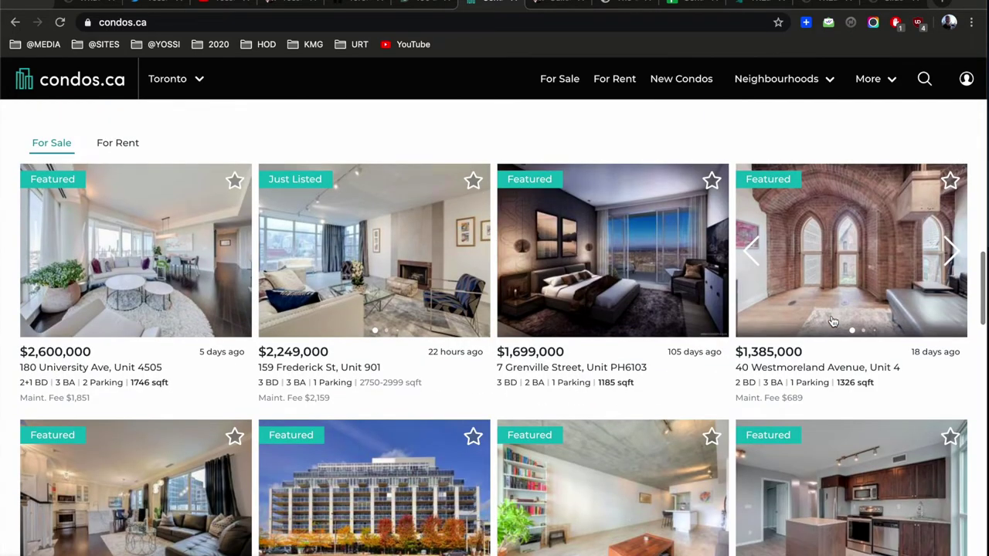
scroll(532, 332, down, 6)
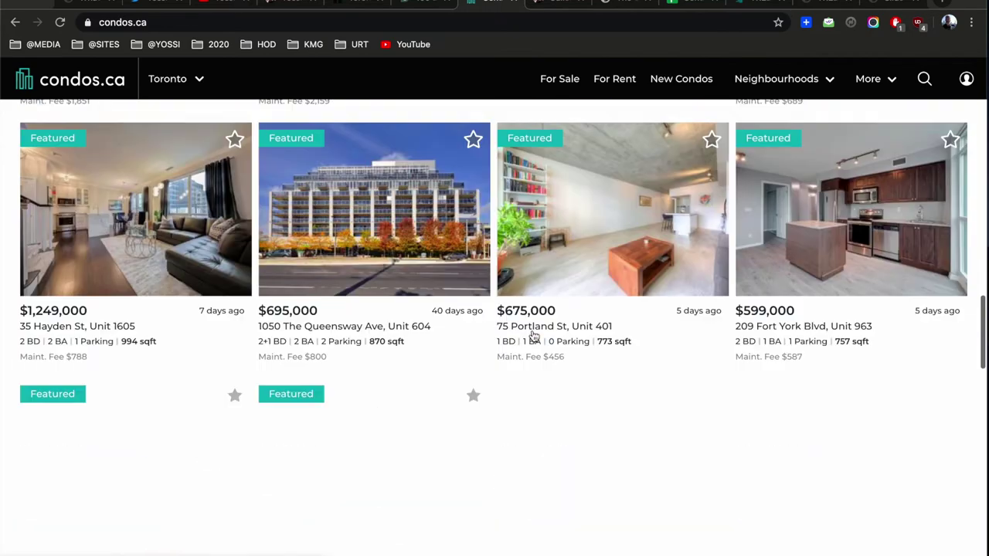
scroll(532, 332, up, 4)
scroll(532, 332, down, 5)
scroll(532, 332, up, 3)
scroll(532, 332, down, 3)
mouse_move(406, 368)
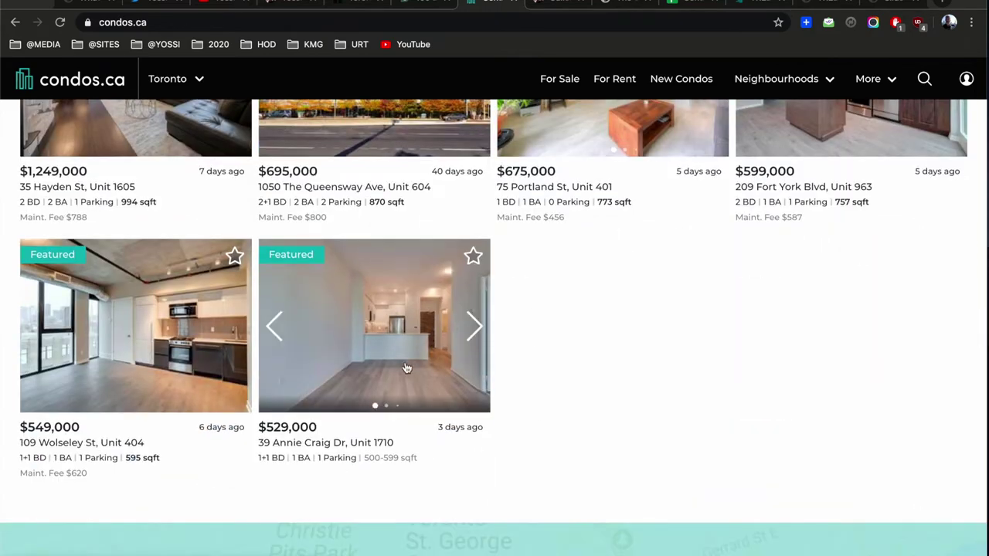
Scroll back to the top and return to the Galleria On The Park post on yossikaplan.com
scroll(551, 354, up, 1)
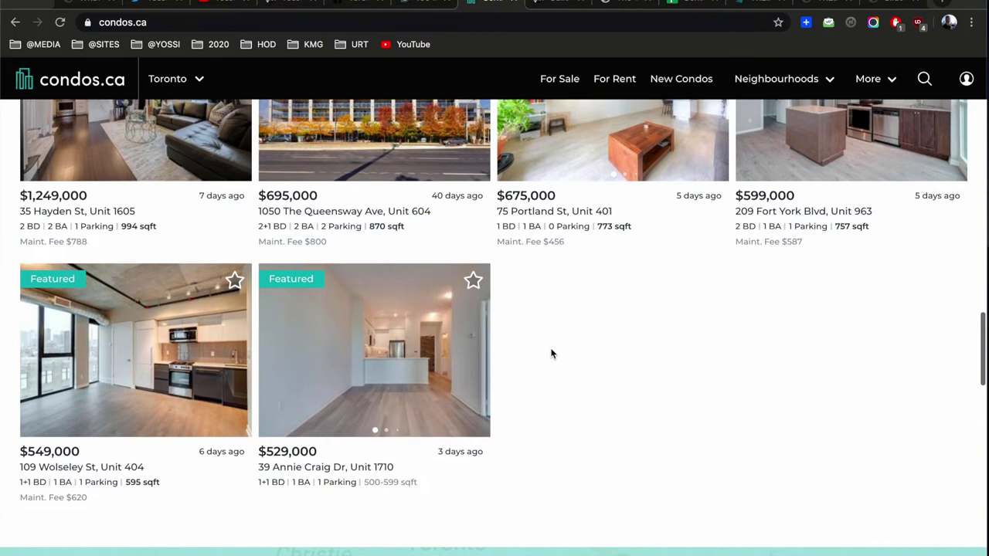
scroll(552, 354, up, 2)
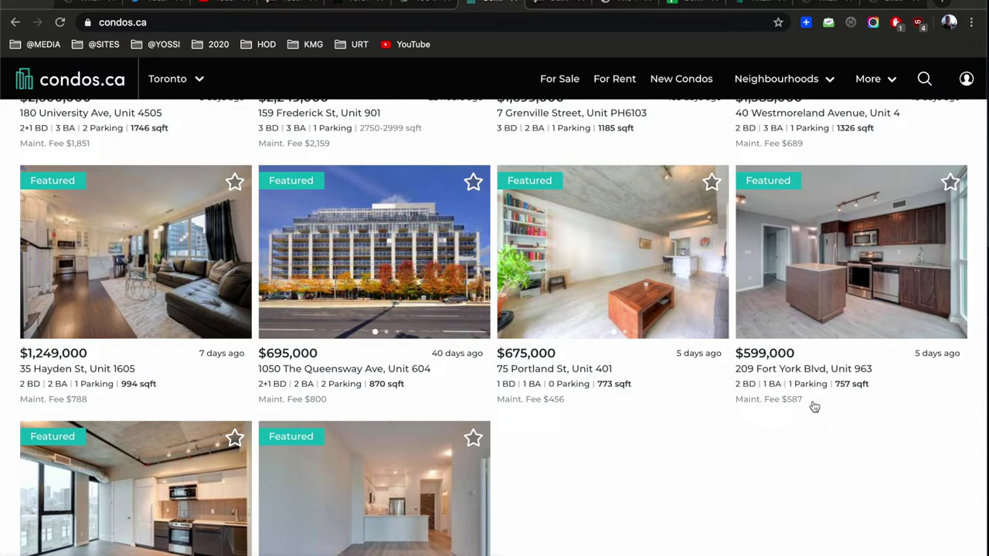
scroll(795, 410, up, 3)
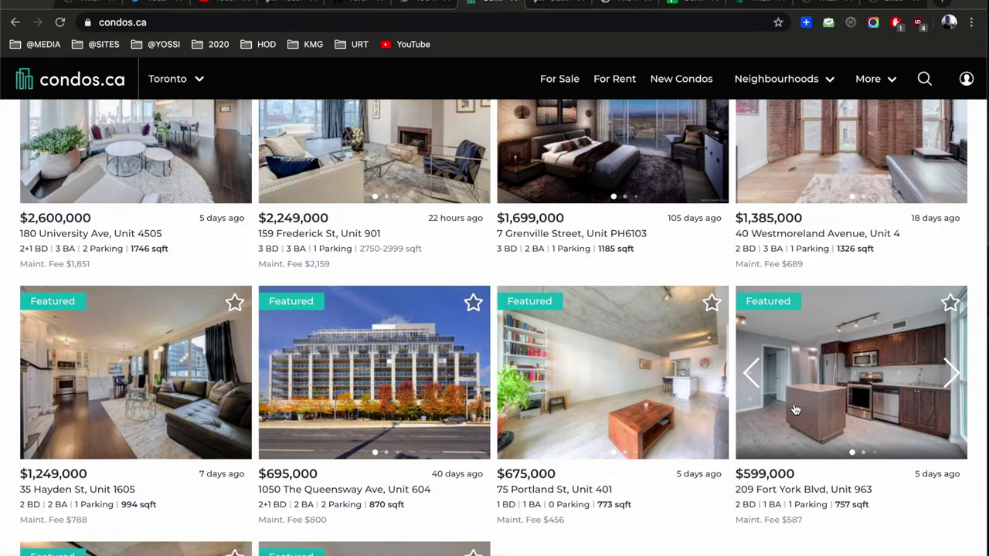
scroll(795, 410, up, 20)
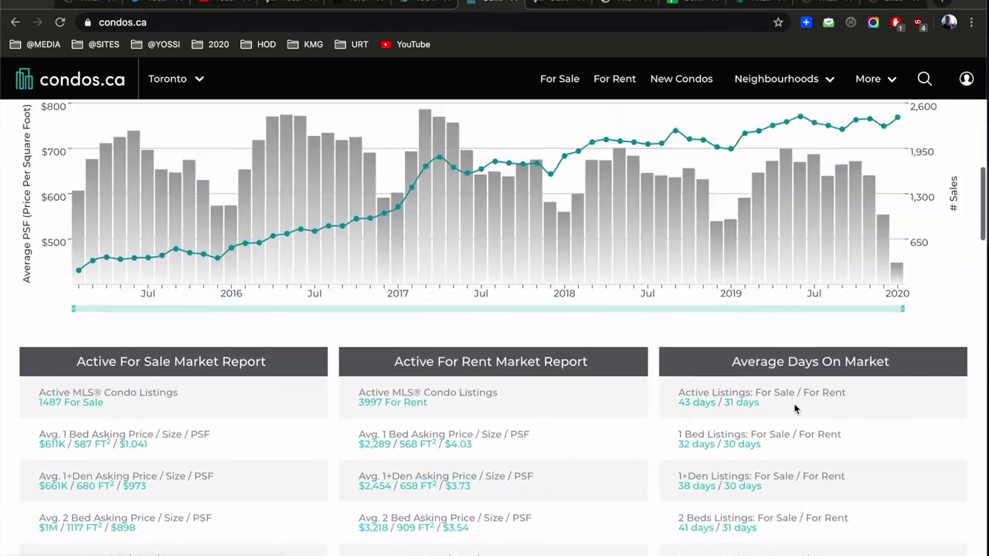
scroll(796, 409, up, 5)
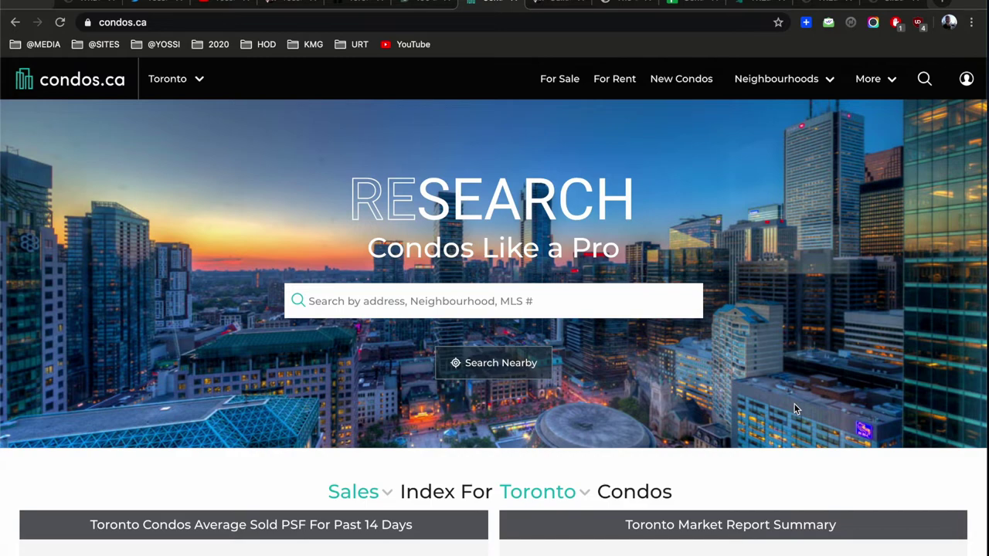
click(564, 4)
scroll(532, 397, down, 8)
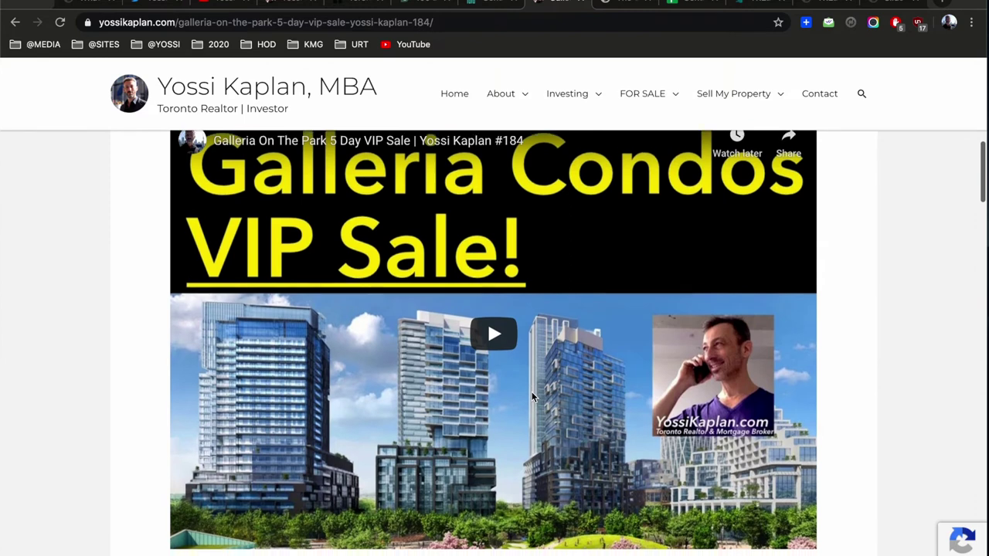
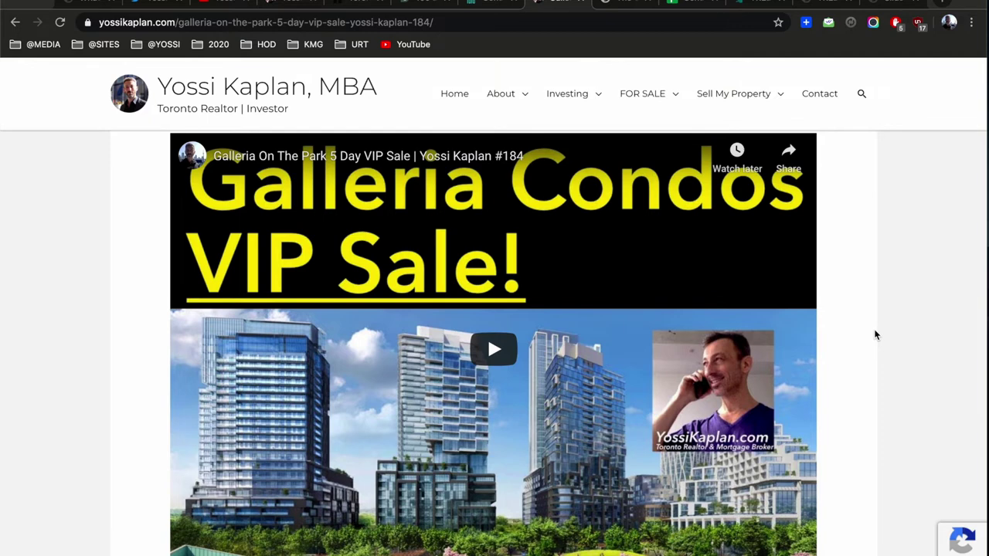
Scroll through the Galleria condo post, then move to the condocalculator.ca page
scroll(877, 335, down, 1)
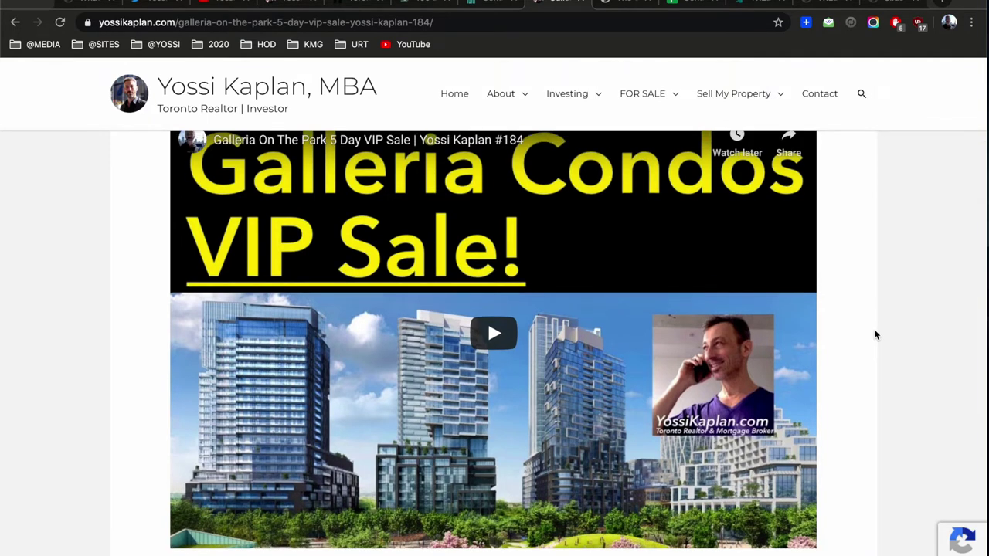
scroll(876, 334, down, 4)
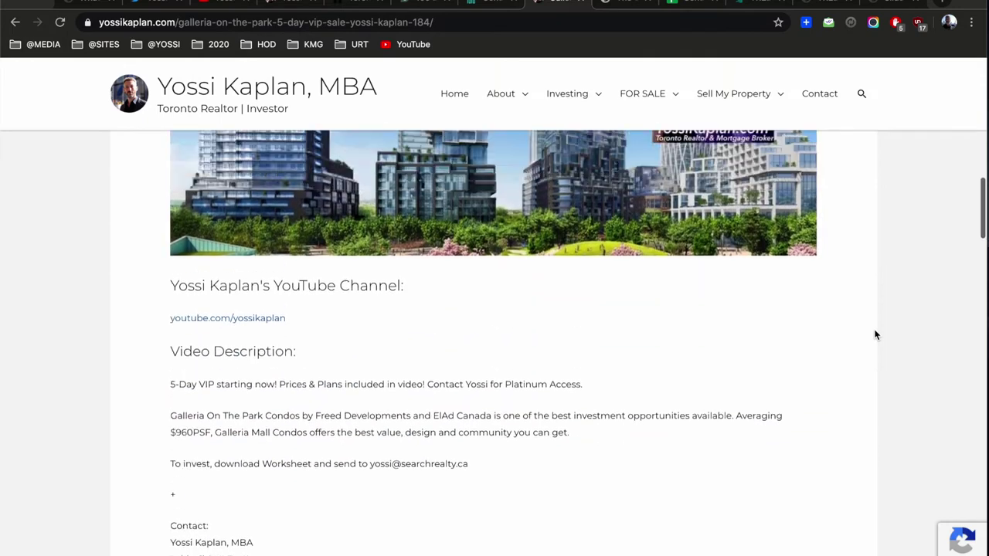
scroll(876, 335, up, 5)
scroll(876, 334, down, 1)
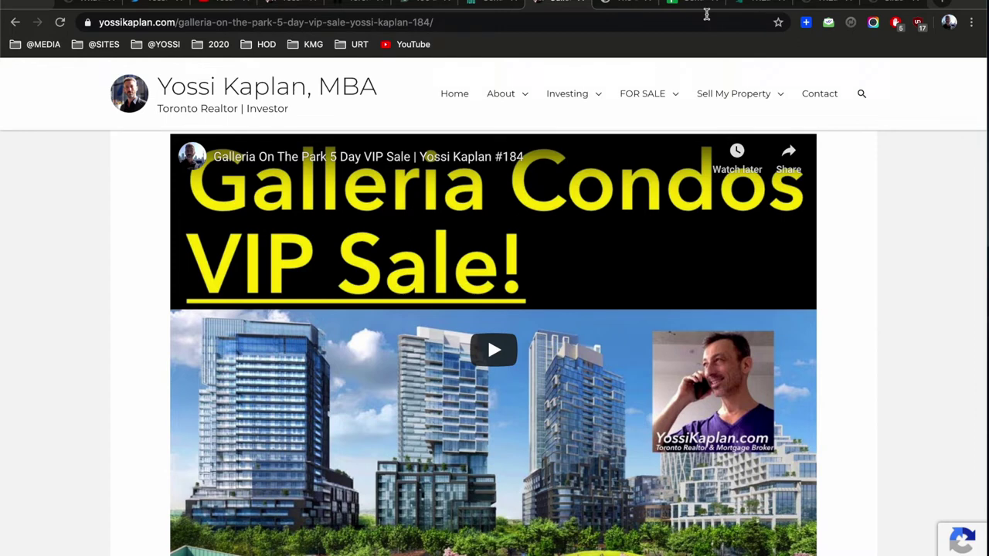
click(623, 6)
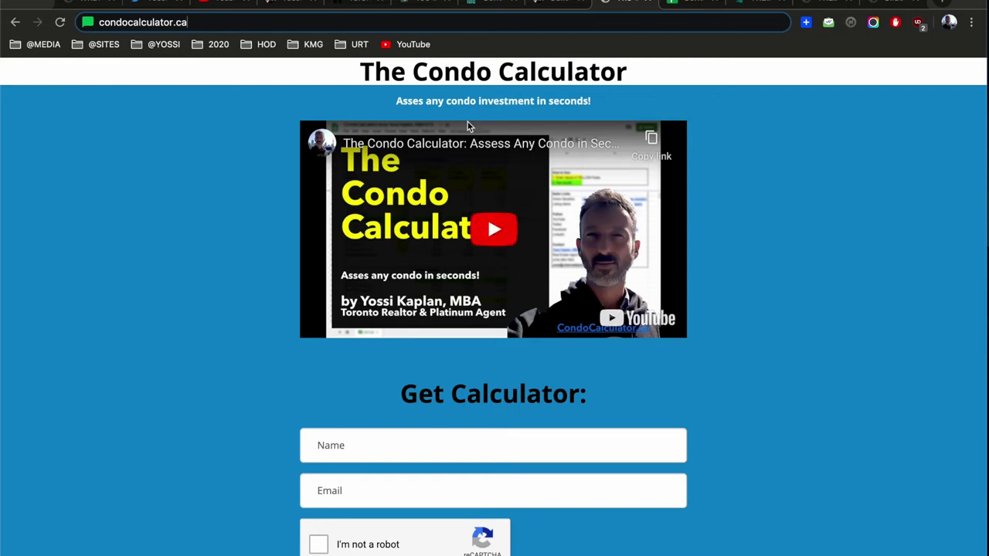
Scroll the condocalculator.ca page and switch to the Condo Calculator spreadsheet
scroll(721, 337, down, 1)
scroll(721, 337, down, 1)
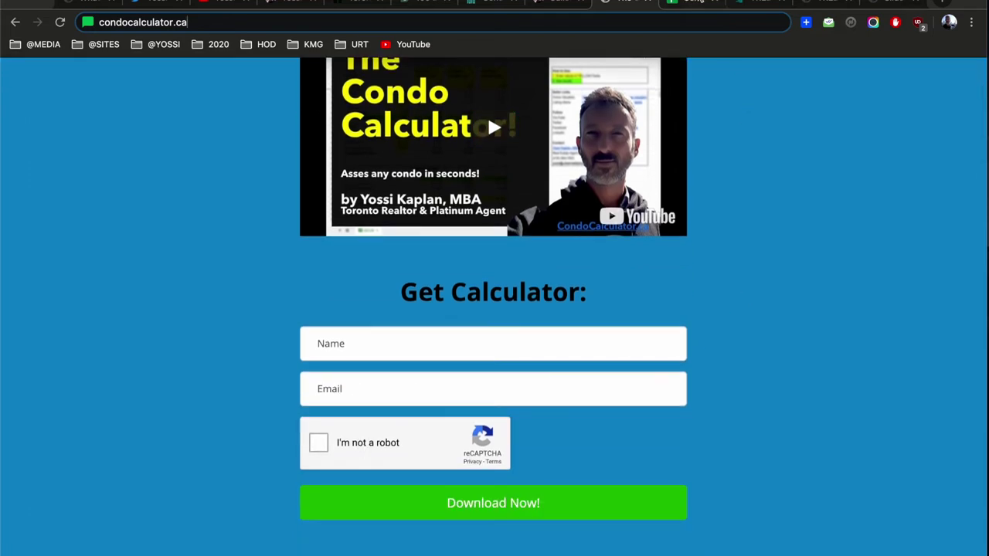
key(ctrl+Tab)
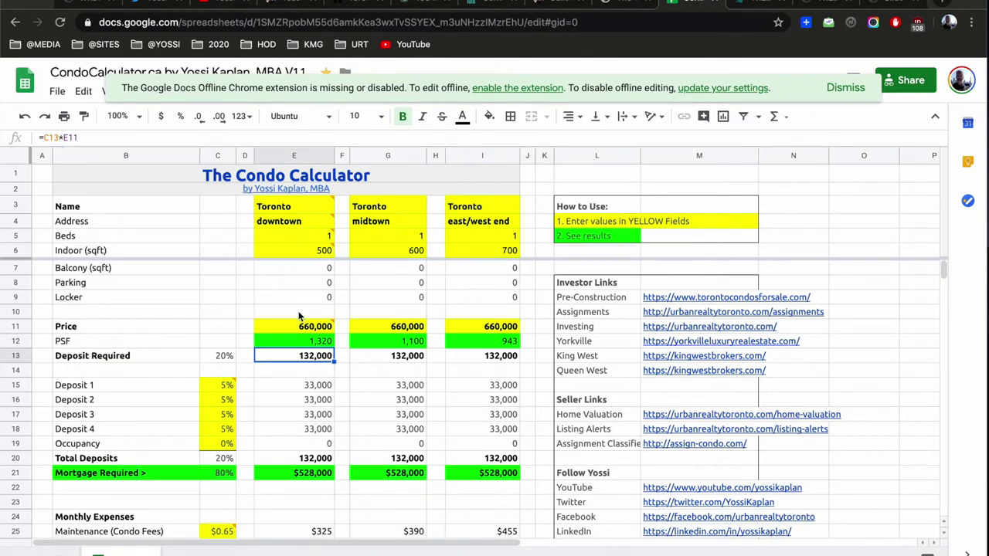
Review the downtown unit's address, indoor size, price and PSF formula
mouse_move(289, 218)
click(283, 223)
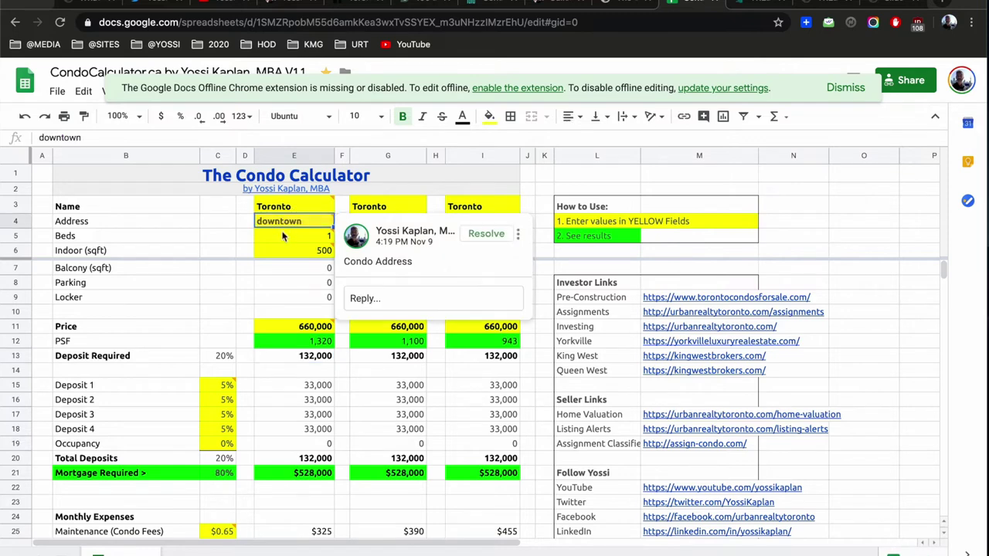
click(282, 251)
click(282, 329)
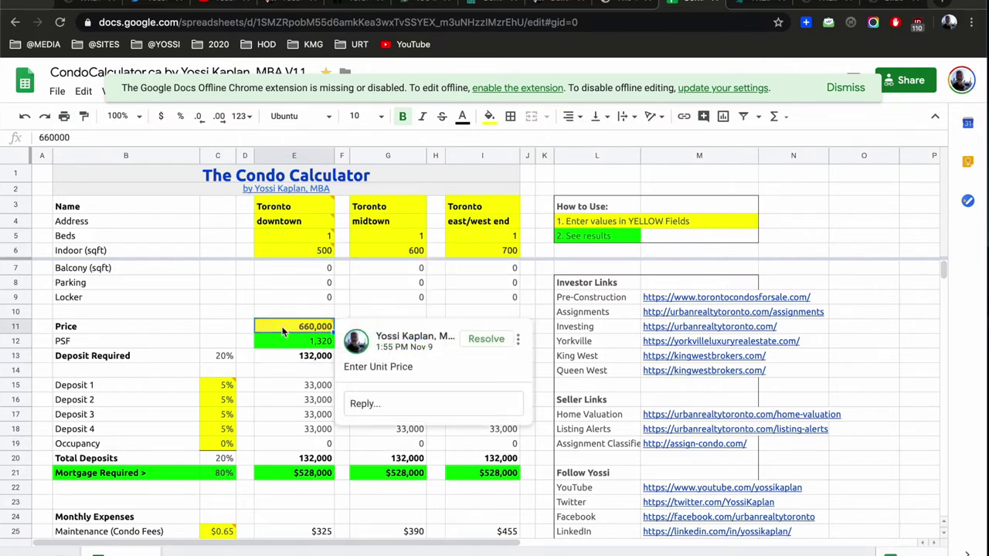
click(284, 341)
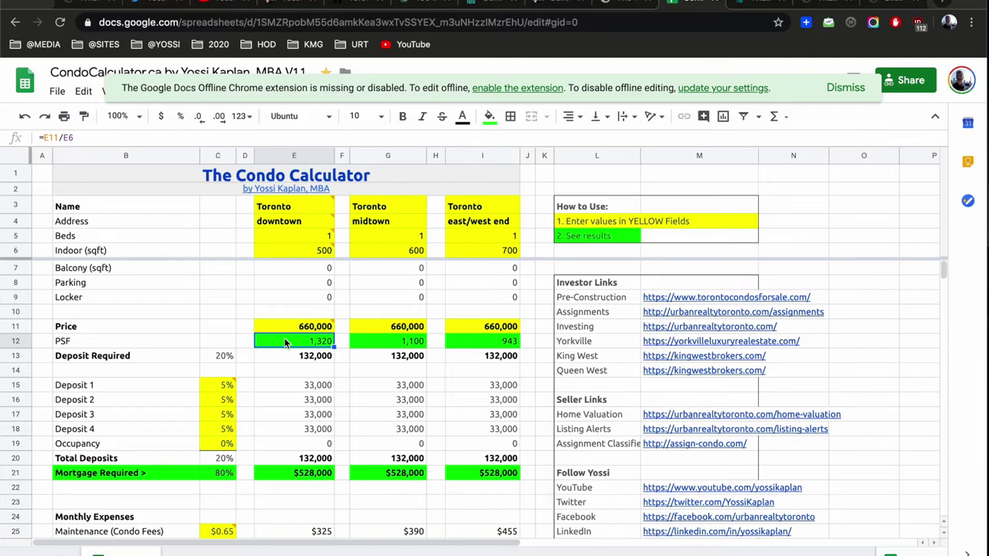
Change the downtown unit's indoor size to 600 sqft
click(292, 253)
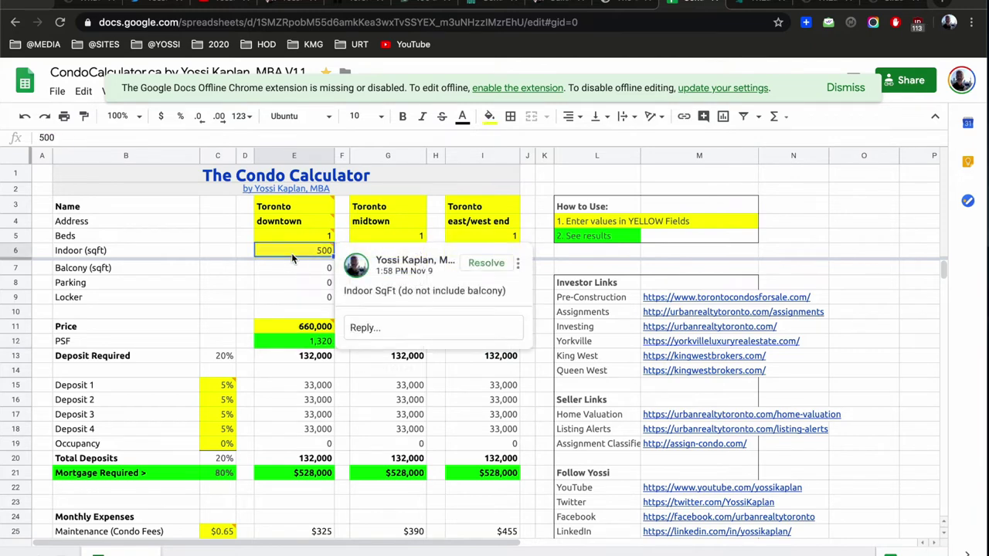
text(600)
key(Return)
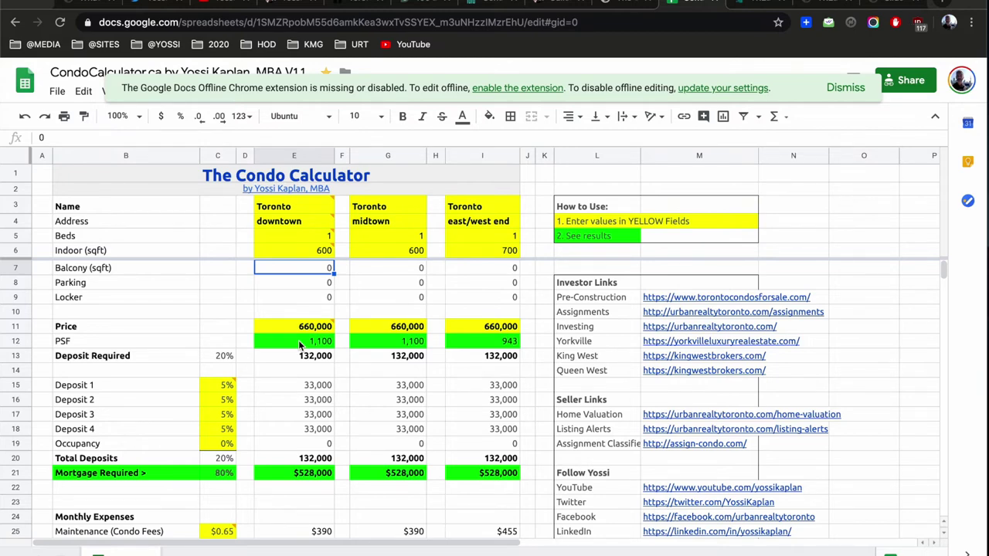
Inspect the downtown Deposit Required and maintenance fee formulas
scroll(299, 345, down, 2)
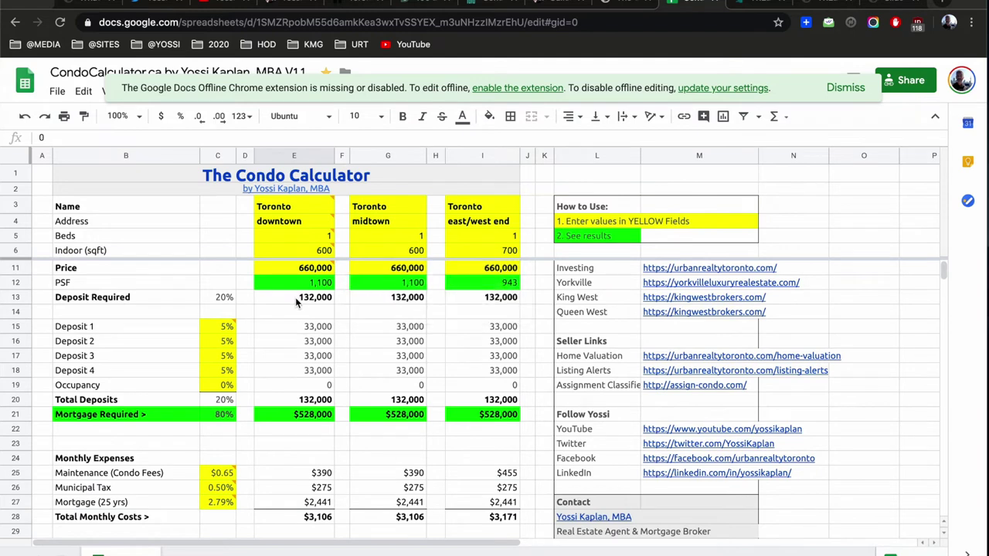
click(295, 302)
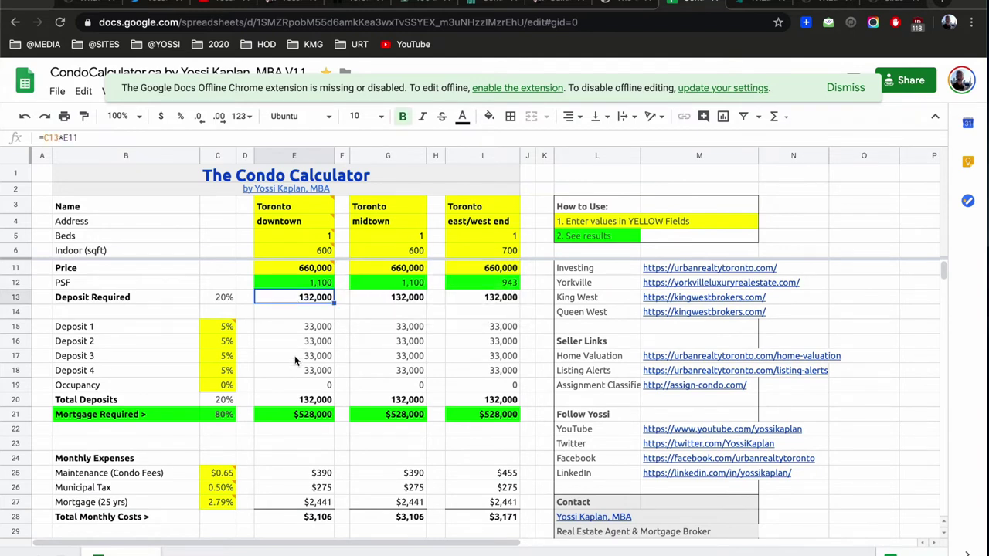
scroll(294, 356, down, 1)
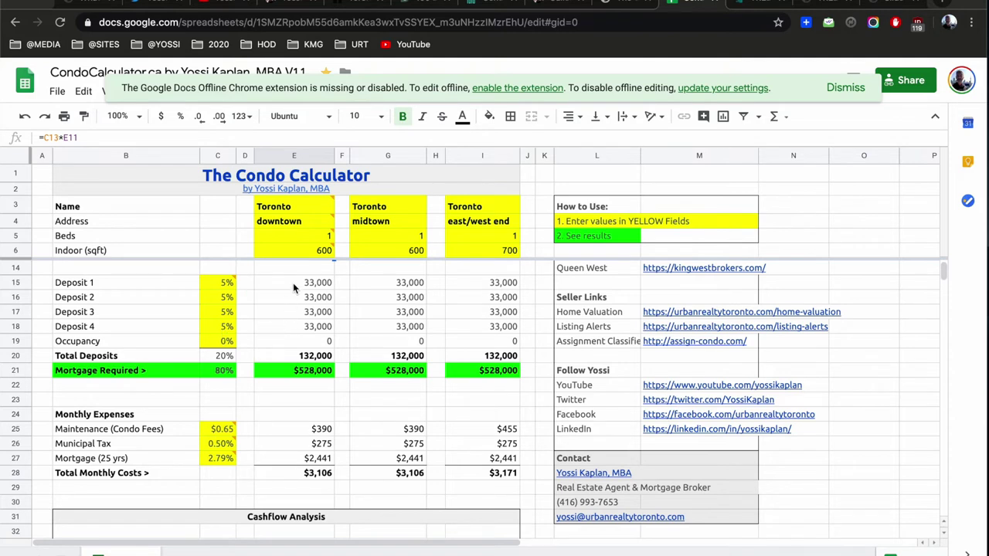
scroll(293, 283, down, 1)
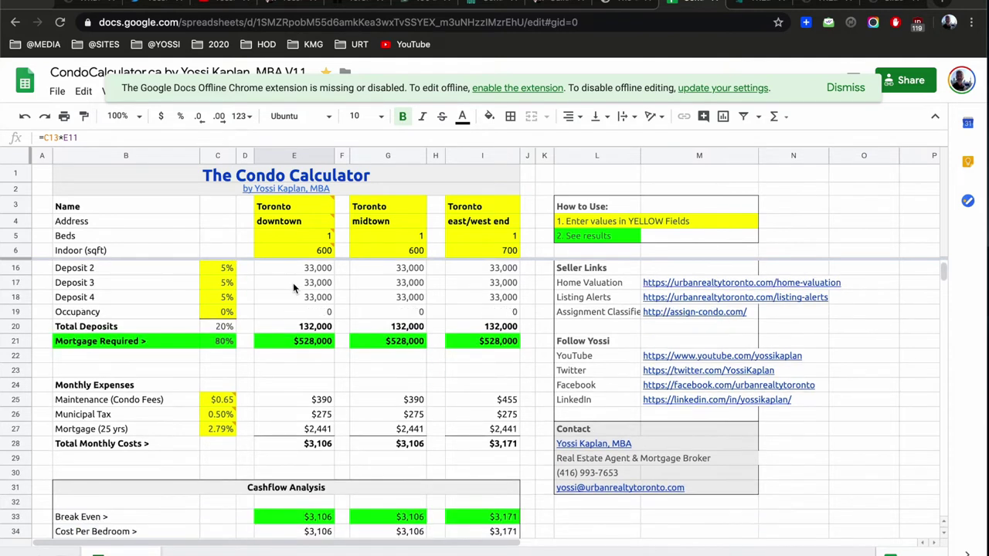
scroll(280, 344, down, 1)
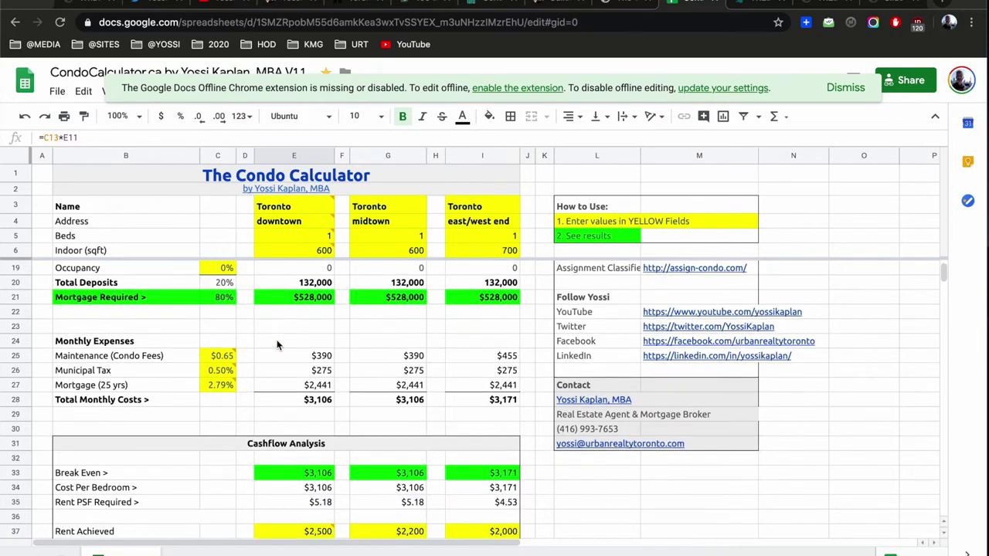
click(286, 360)
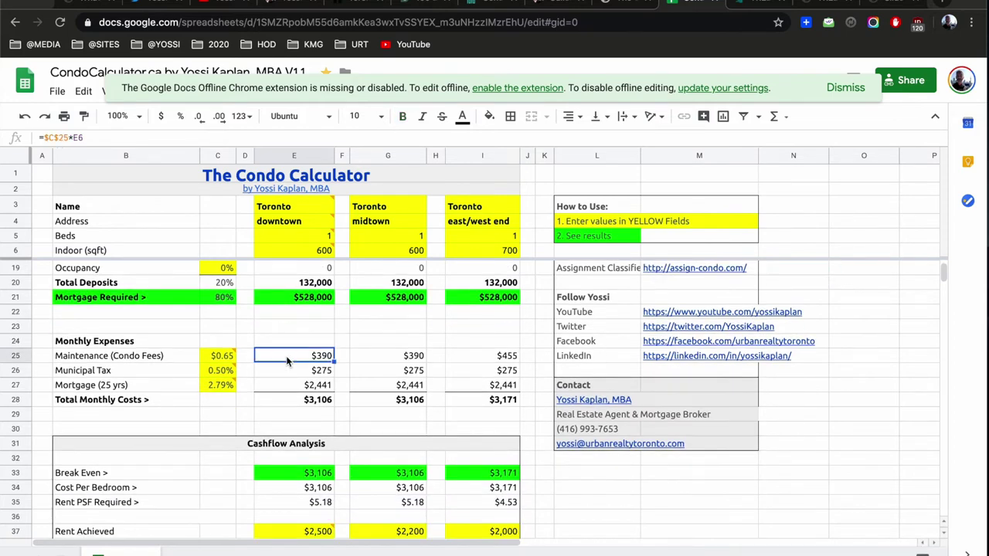
Change the maintenance rate per sqft from 0.65 to 0.68
double_click(222, 356)
key(BackSpace)
text(8)
key(Return)
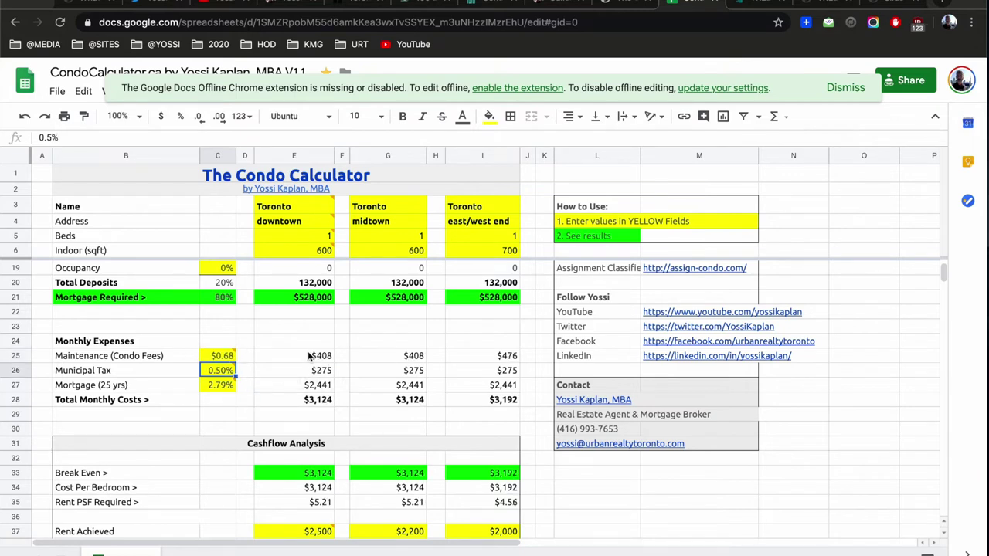
Check the municipal tax, mortgage rate, mortgage payment and Total Monthly Costs formulas
scroll(281, 325, down, 1)
click(274, 345)
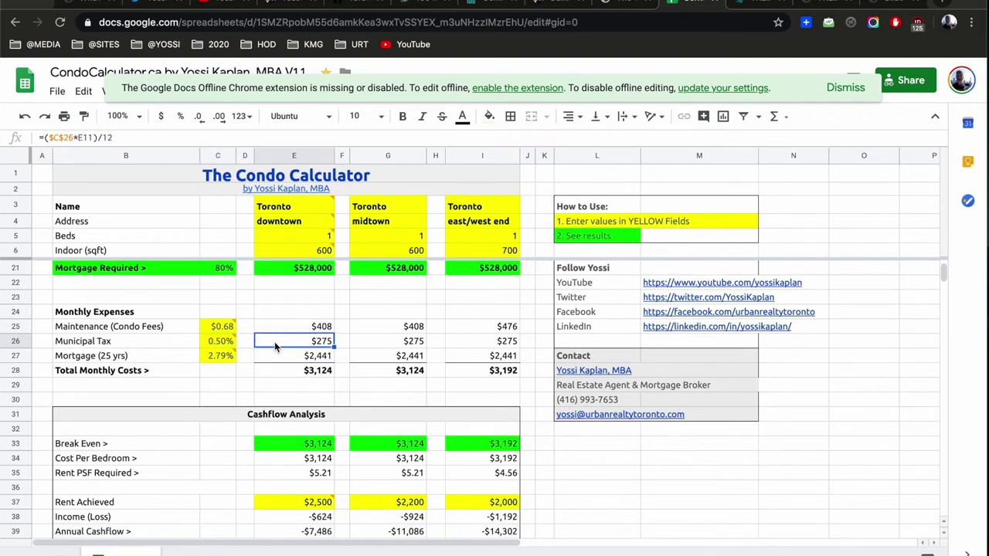
click(272, 358)
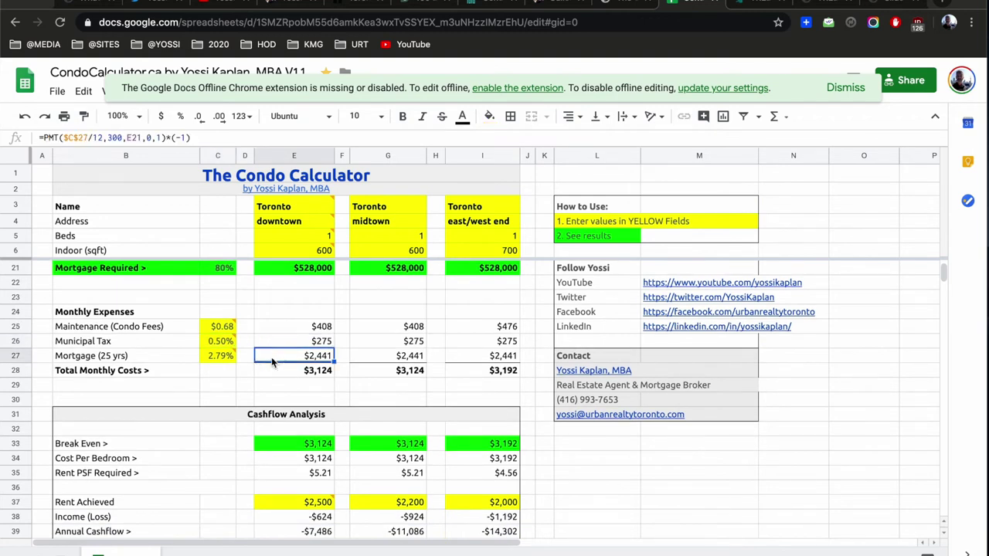
click(231, 358)
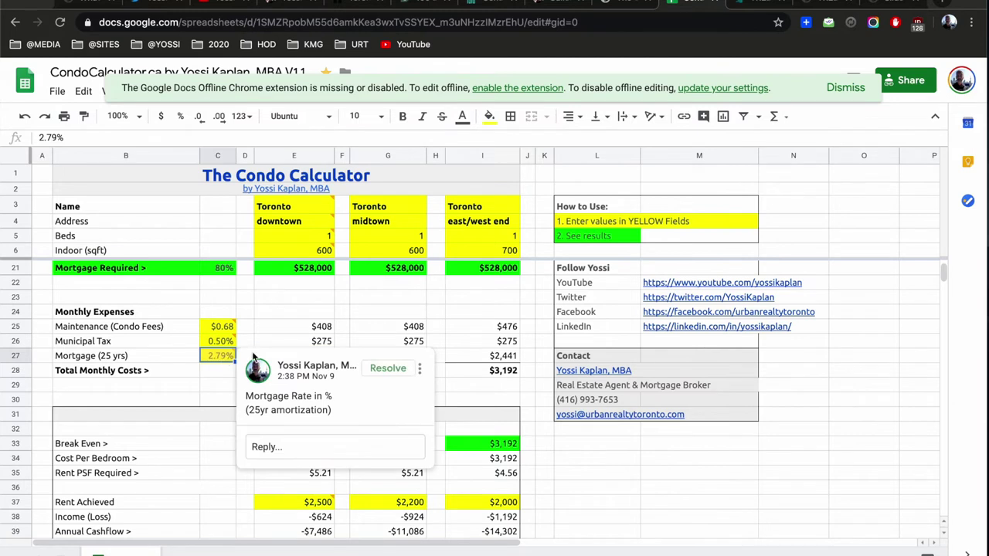
click(284, 341)
click(280, 355)
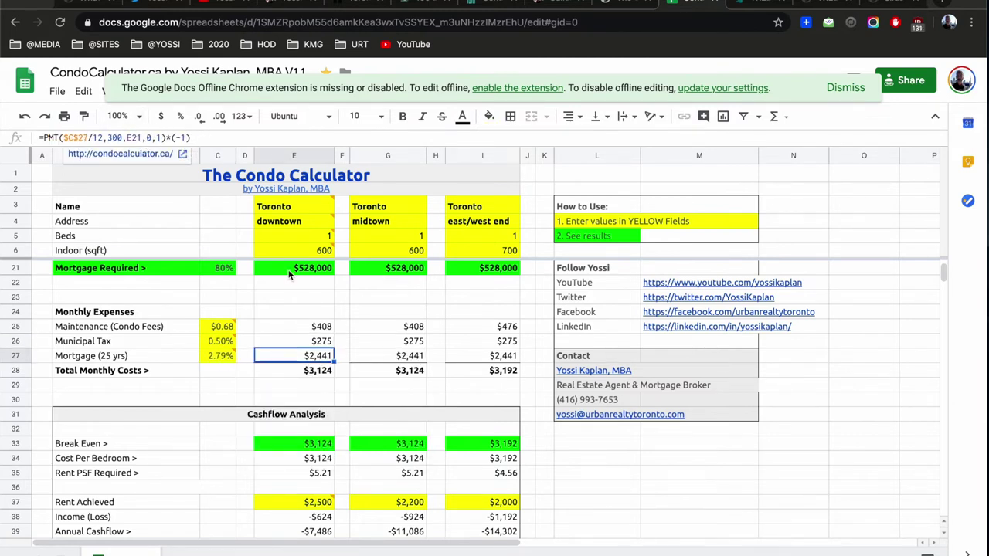
click(290, 370)
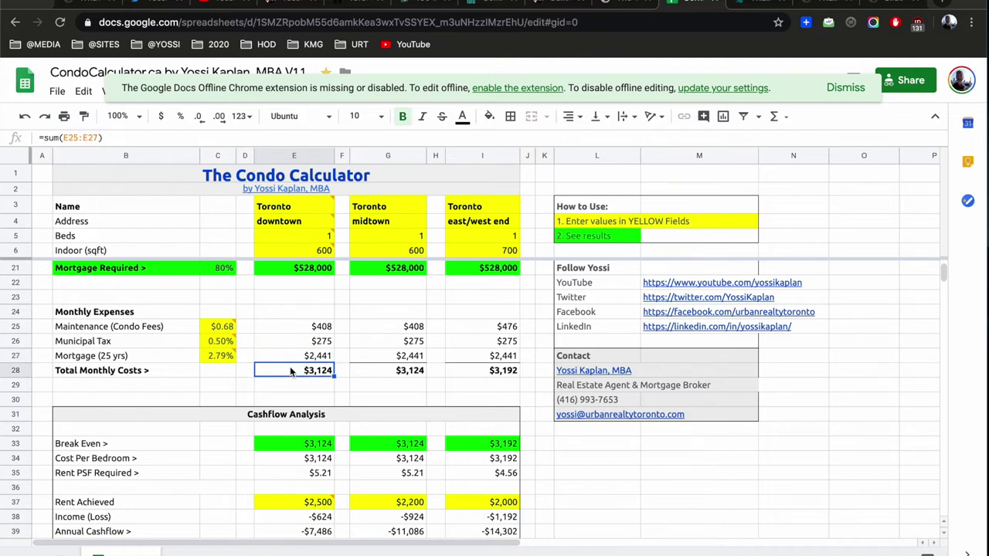
scroll(290, 366, down, 1)
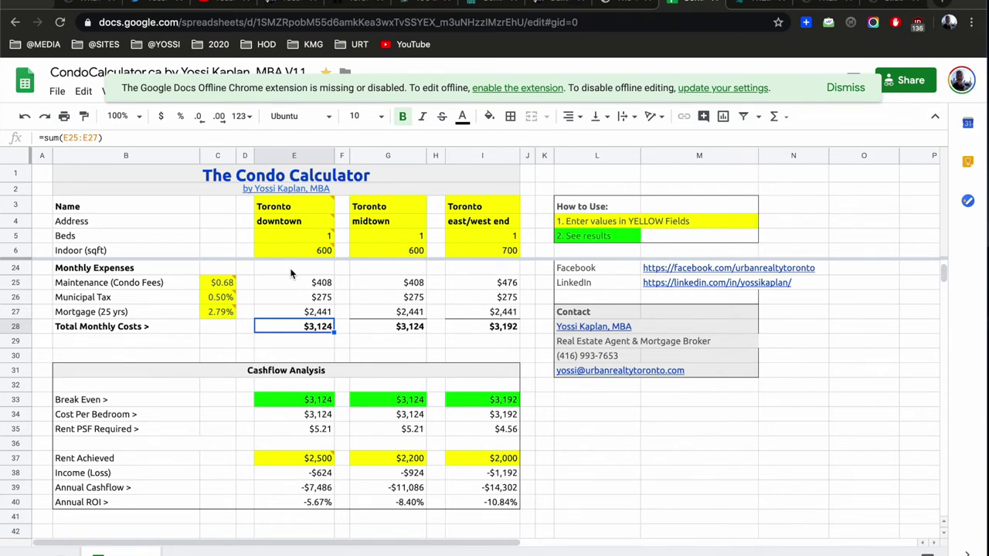
scroll(291, 304, up, 3)
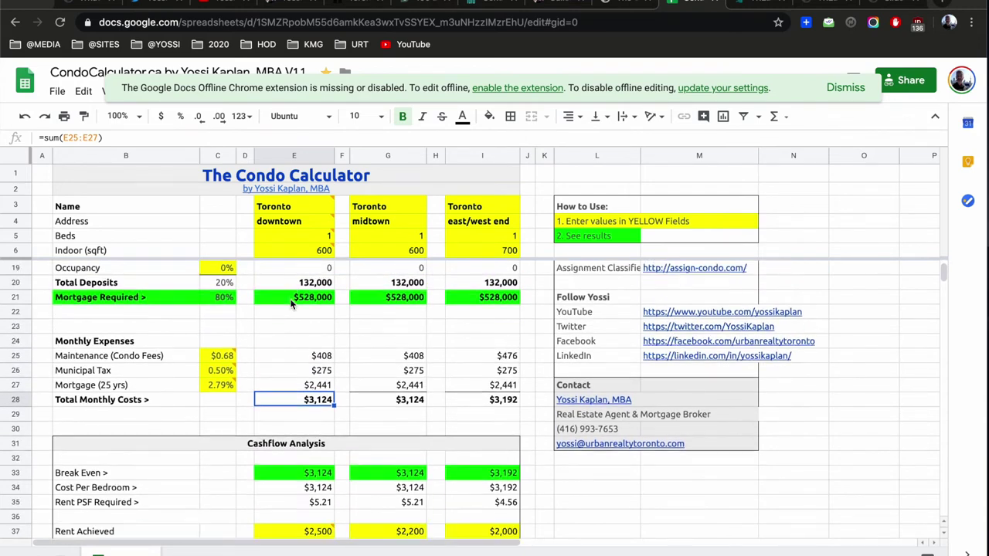
scroll(290, 303, down, 3)
click(279, 372)
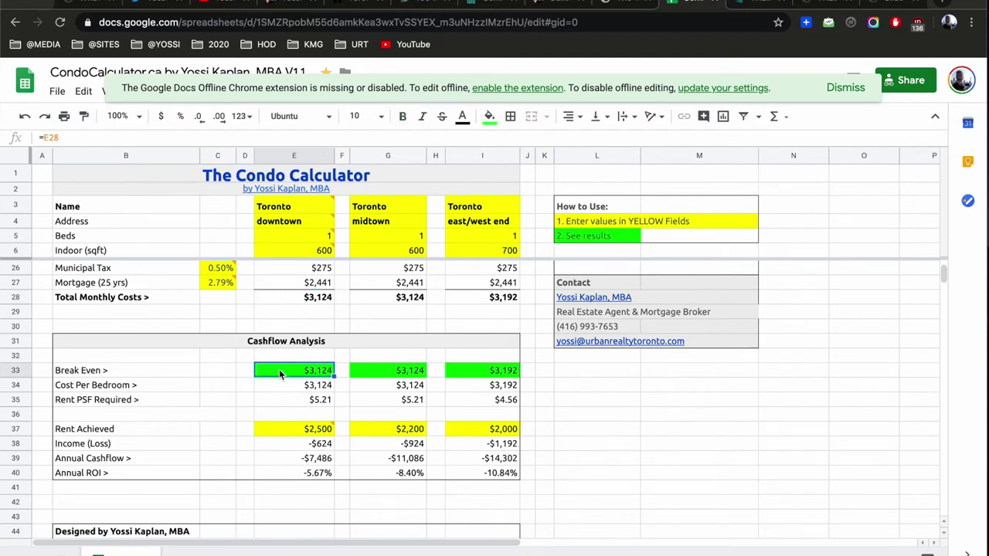
click(278, 432)
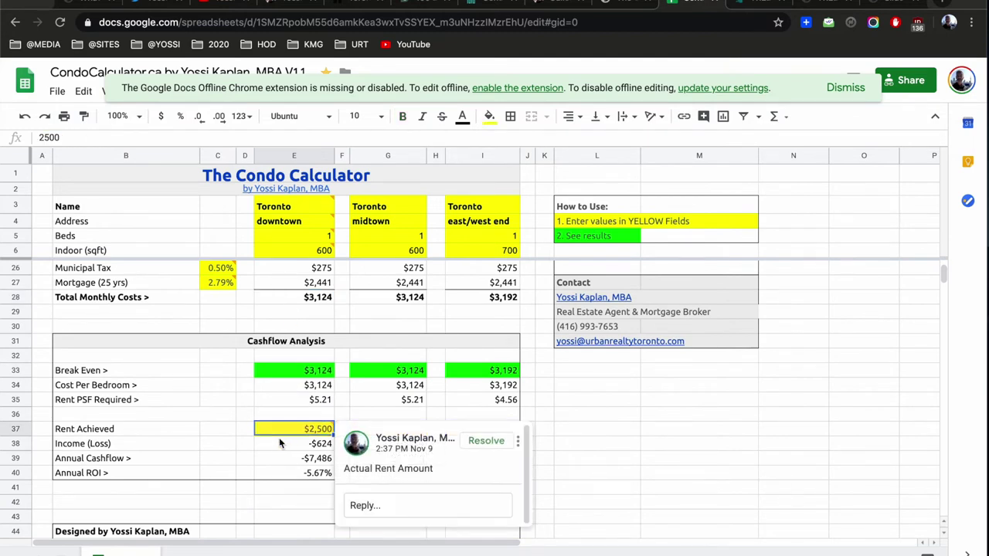
click(280, 446)
scroll(280, 449, up, 5)
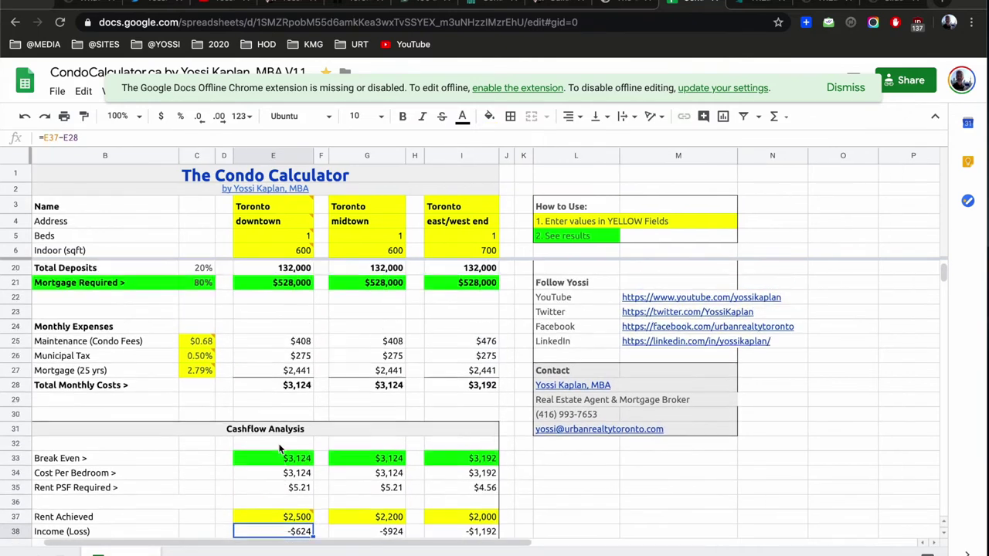
scroll(279, 449, up, 3)
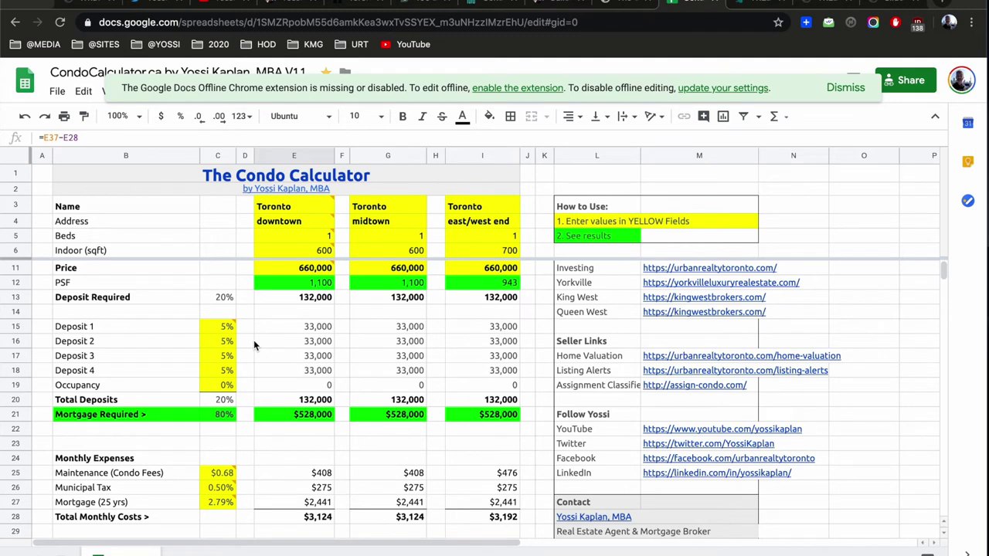
click(217, 384)
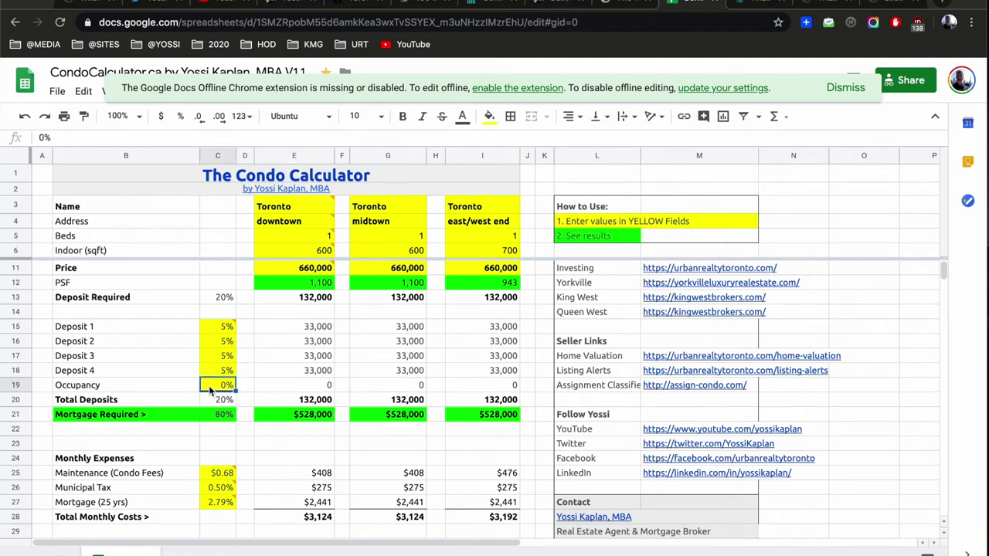
text(20)
key(Return)
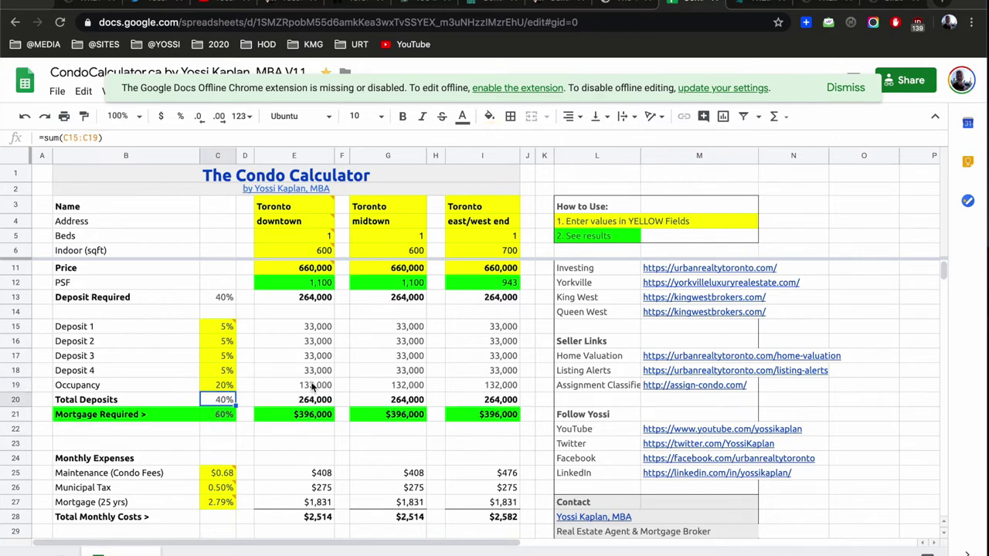
scroll(318, 390, down, 2)
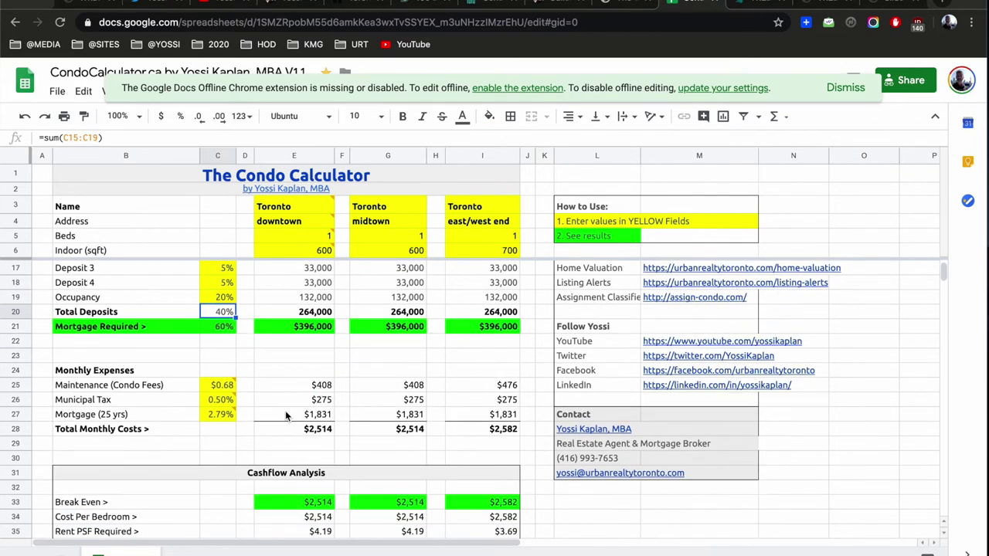
scroll(285, 415, down, 2)
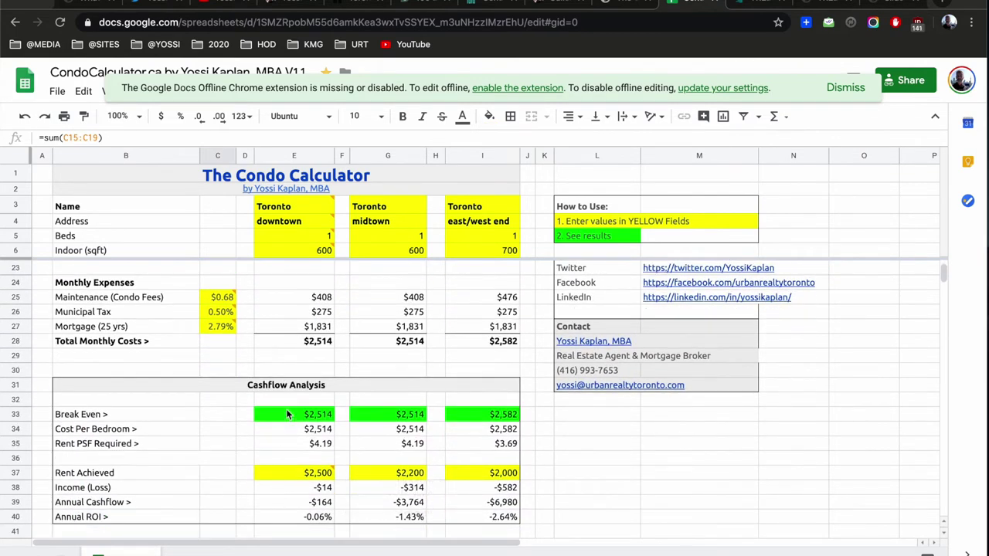
scroll(286, 451, up, 2)
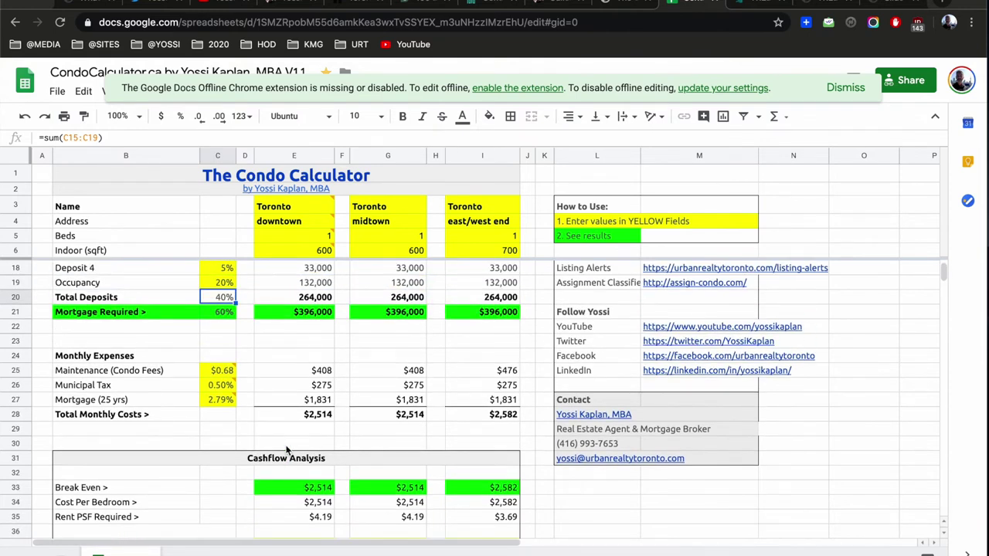
click(282, 302)
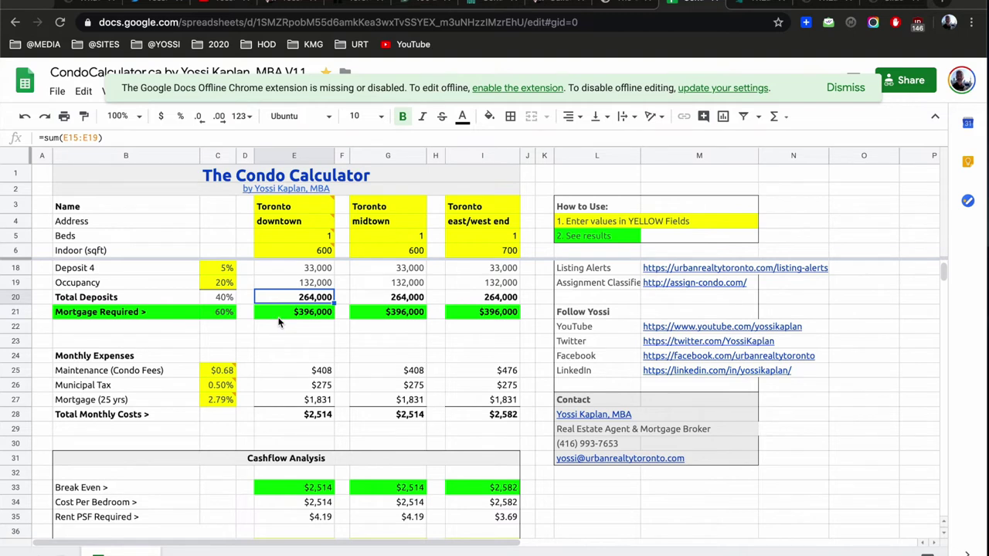
scroll(283, 427, down, 2)
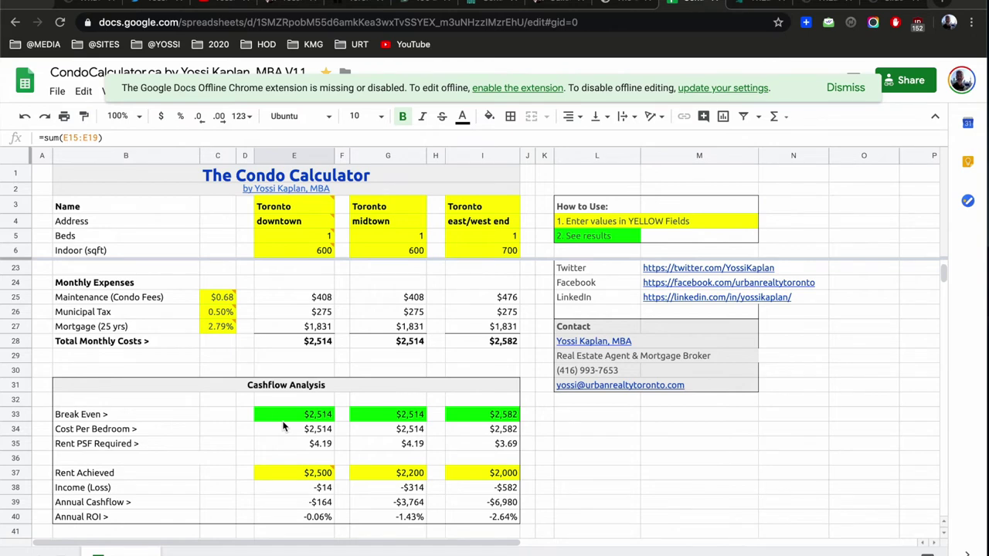
scroll(283, 426, up, 5)
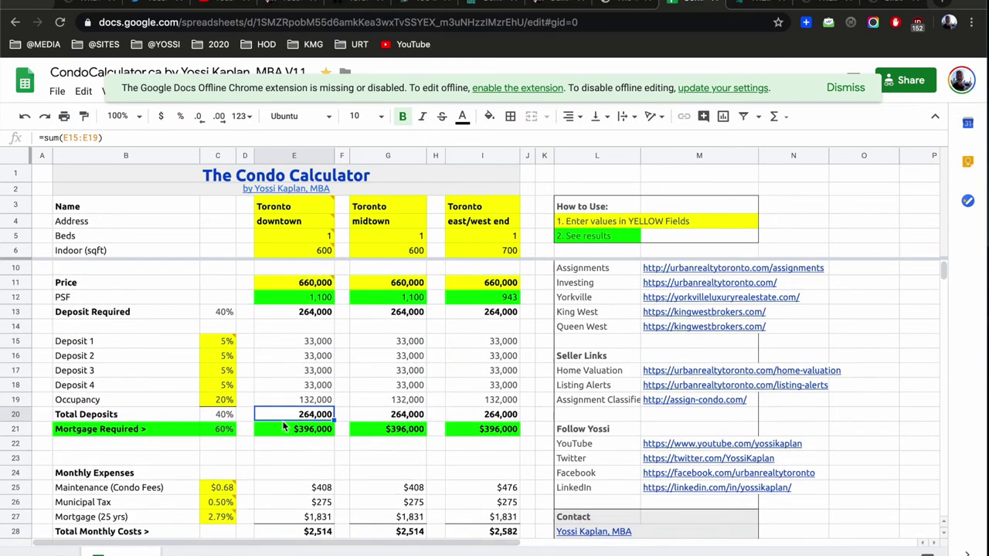
Set the midtown unit's indoor size to 700 sqft and check its new PSF
scroll(283, 427, up, 1)
scroll(282, 426, down, 3)
click(281, 311)
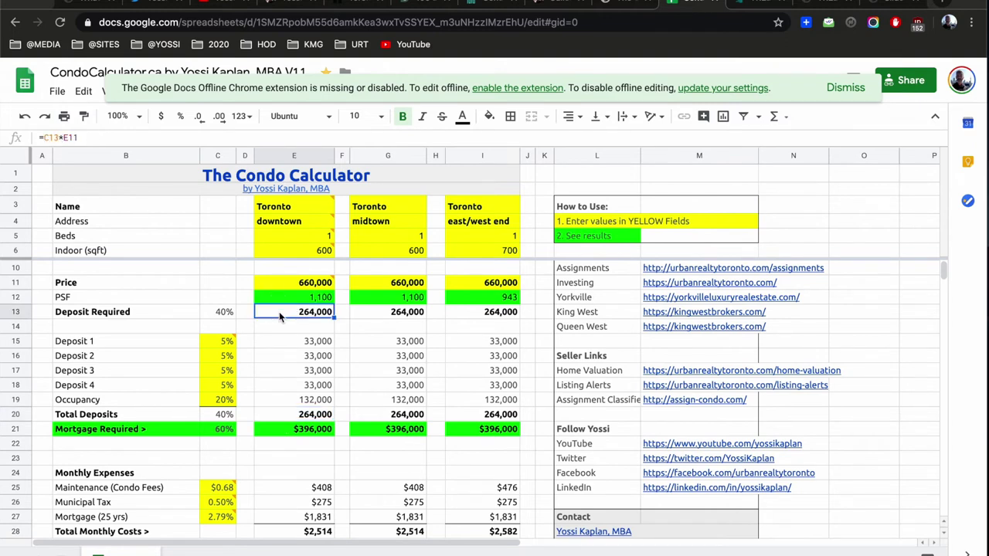
click(379, 250)
text(700)
key(Return)
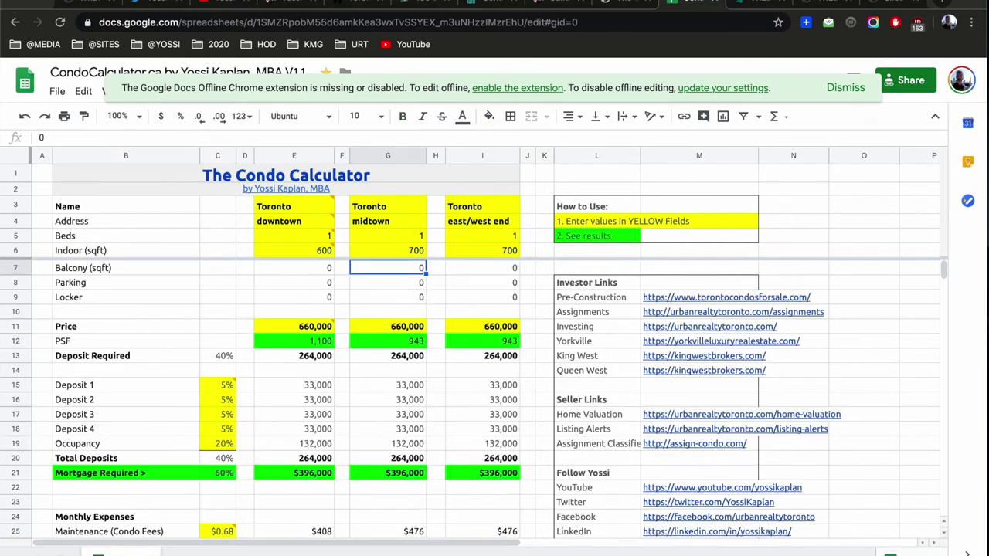
click(381, 342)
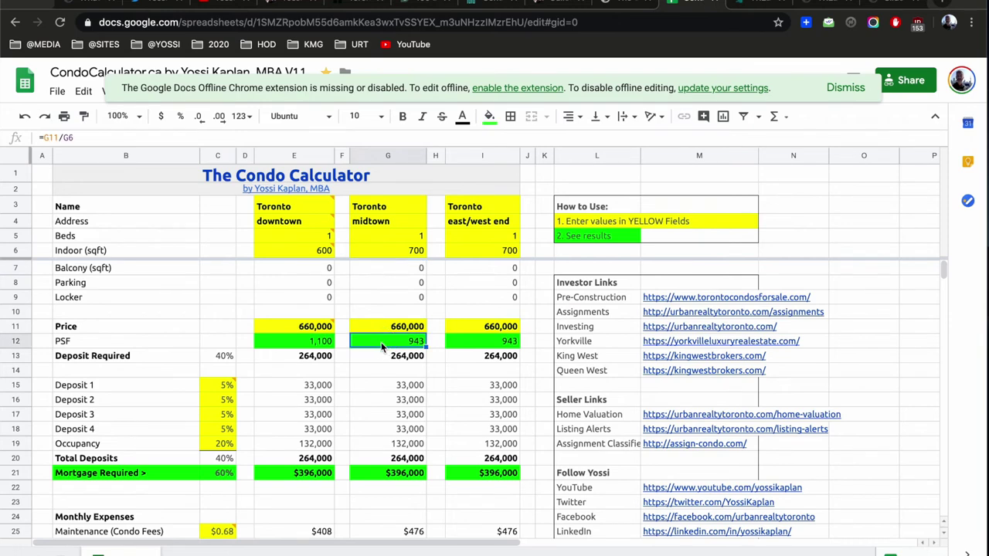
Set the occupancy deposit percentage to 0%
scroll(381, 342, down, 1)
click(379, 301)
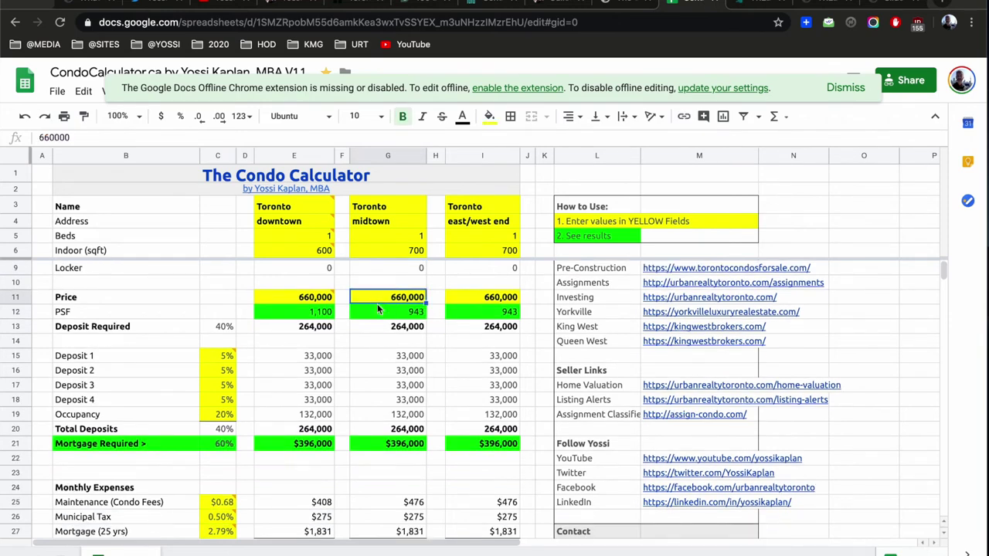
scroll(374, 316, down, 2)
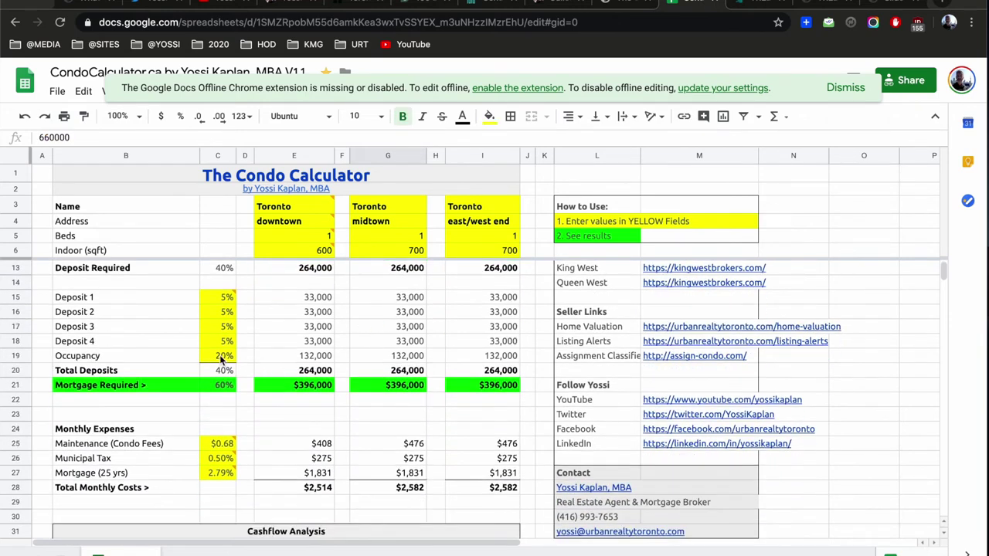
click(218, 355)
text(0)
key(Return)
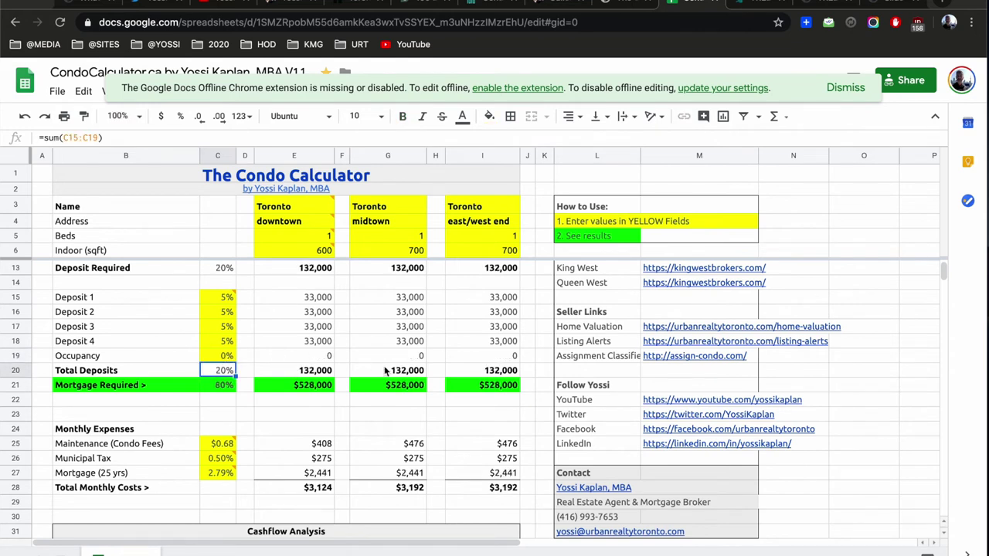
Check the midtown mortgage payment, total monthly costs and maintenance fee formula
scroll(387, 381, down, 1)
scroll(386, 380, up, 1)
scroll(382, 392, down, 3)
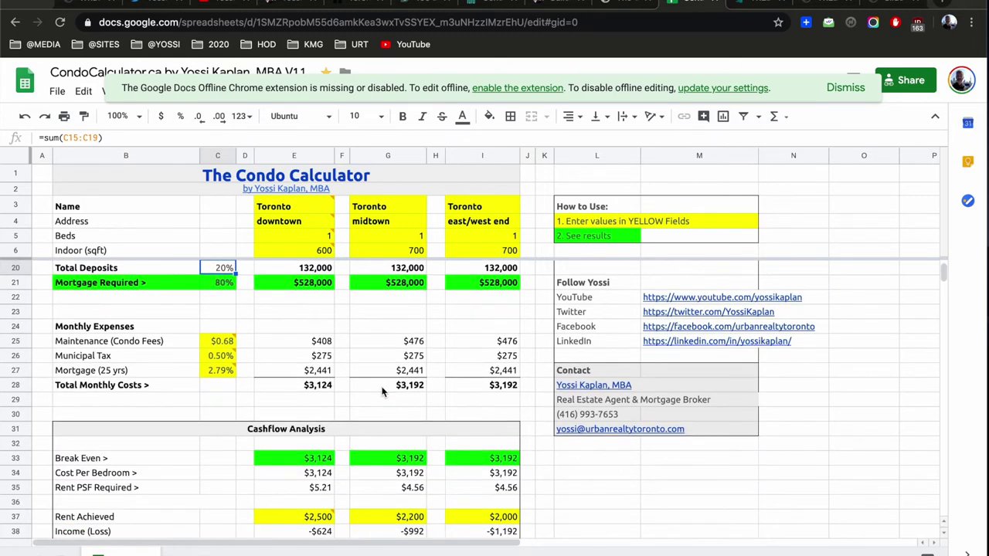
click(378, 372)
click(376, 386)
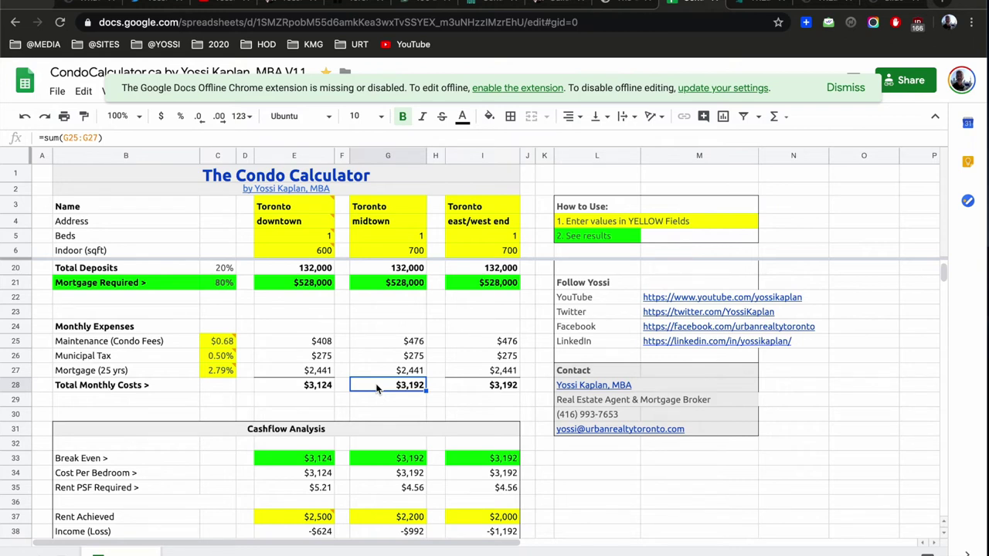
scroll(377, 388, down, 1)
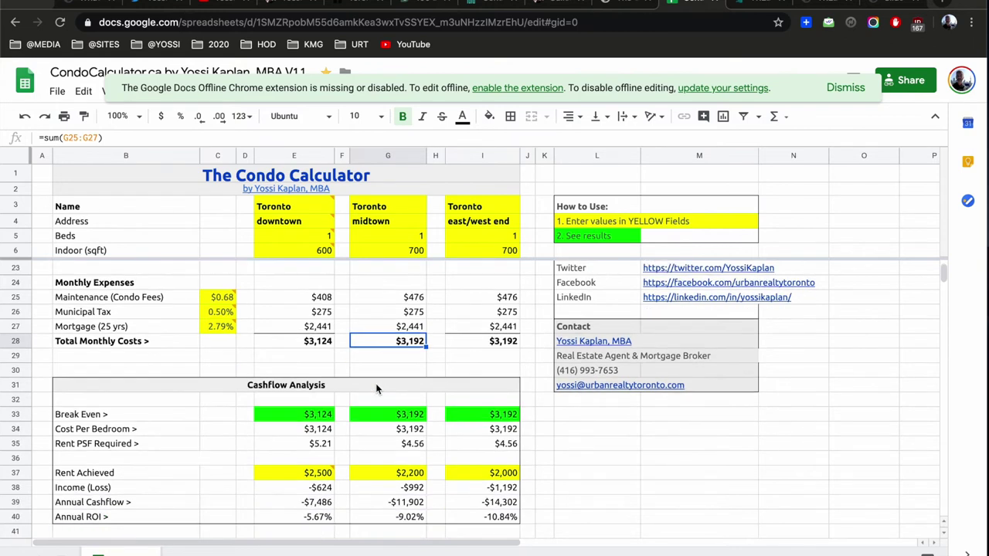
scroll(376, 384, up, 1)
click(377, 313)
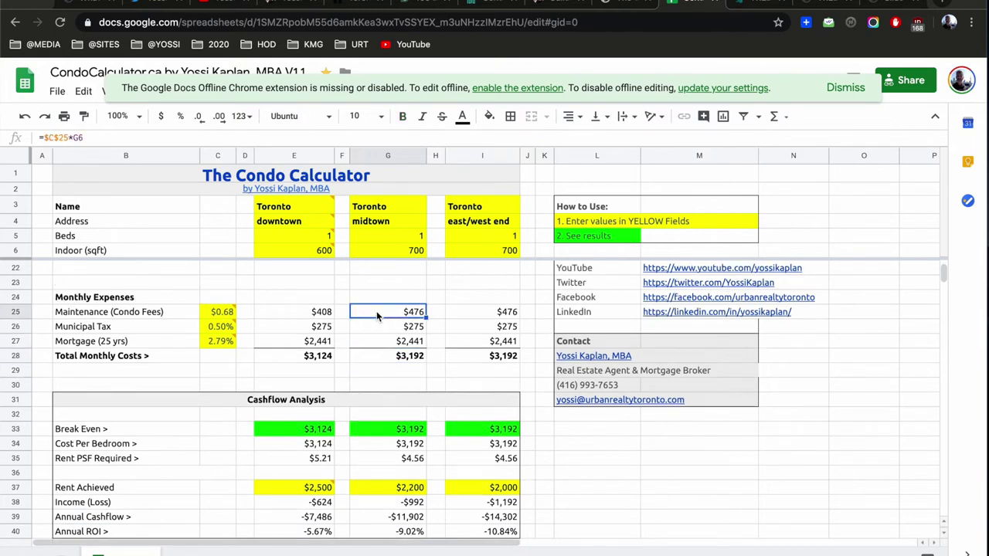
Set the midtown unit's achieved rent to $2,500
scroll(371, 442, down, 2)
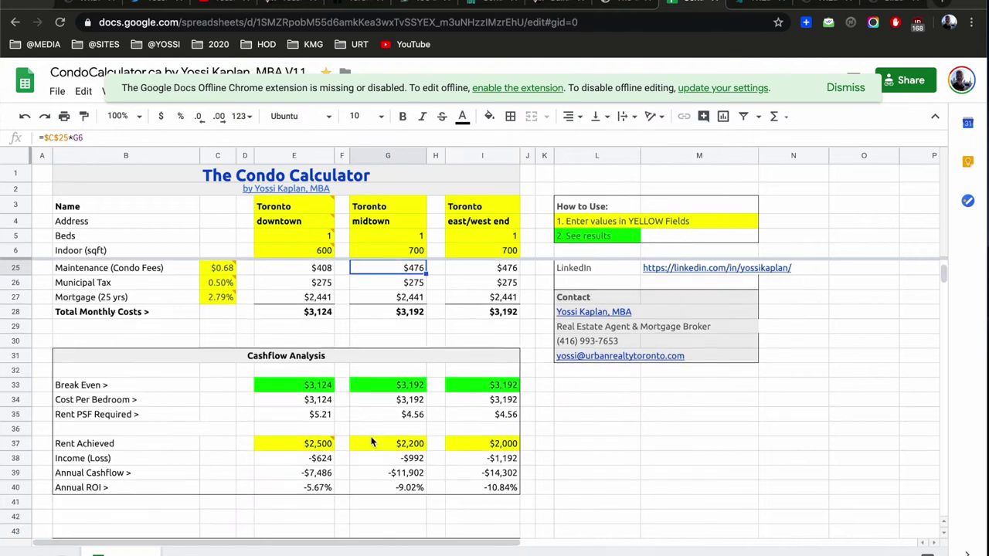
click(379, 370)
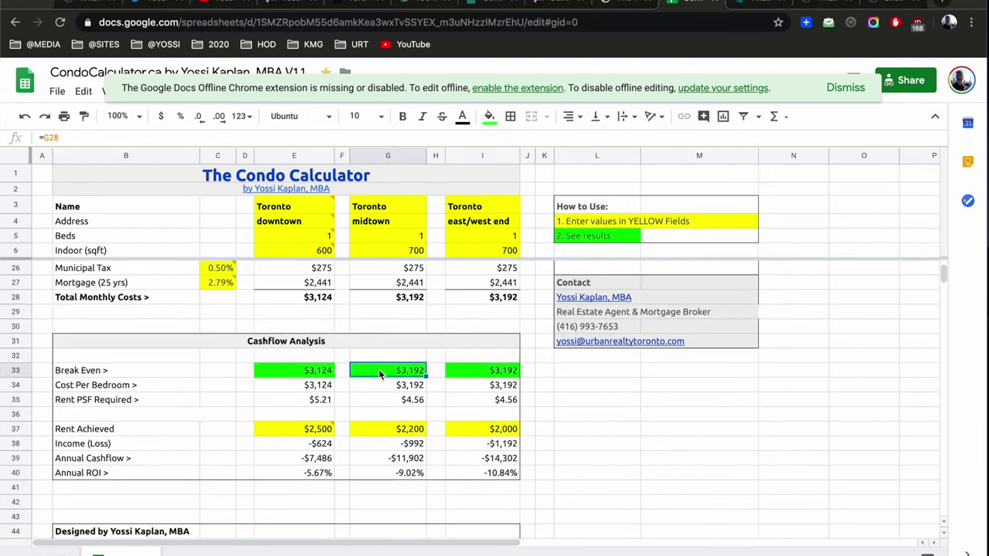
click(371, 435)
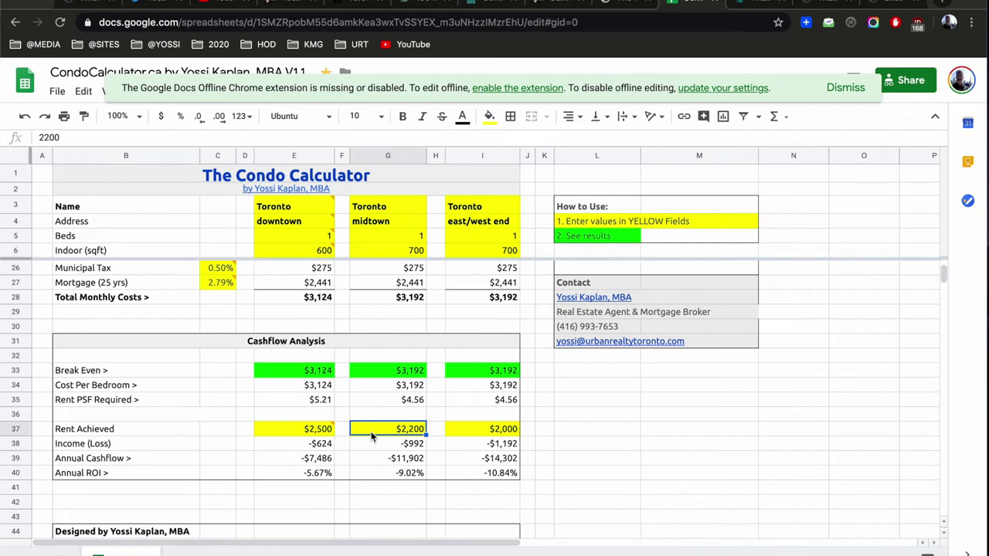
text(26)
key(BackSpace)
text(500)
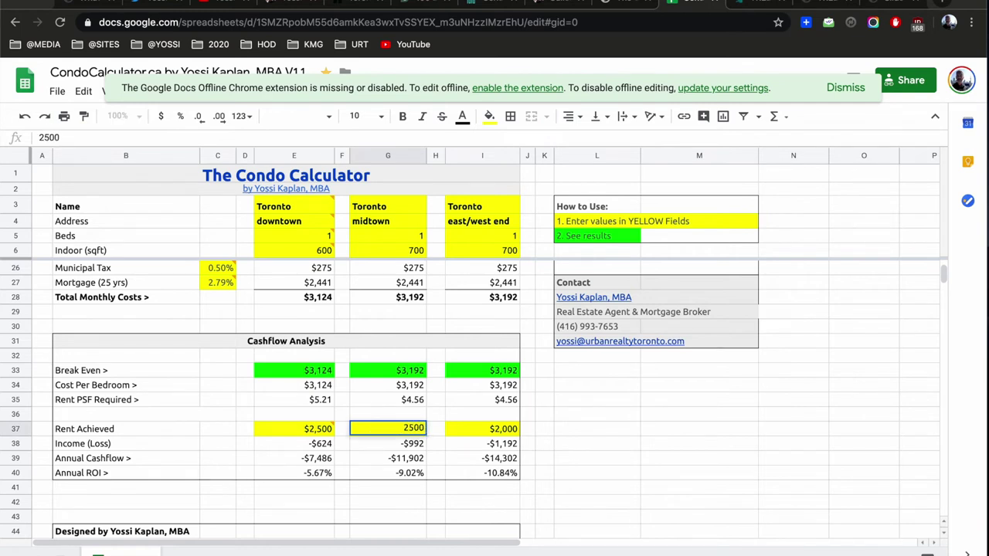
key(Return)
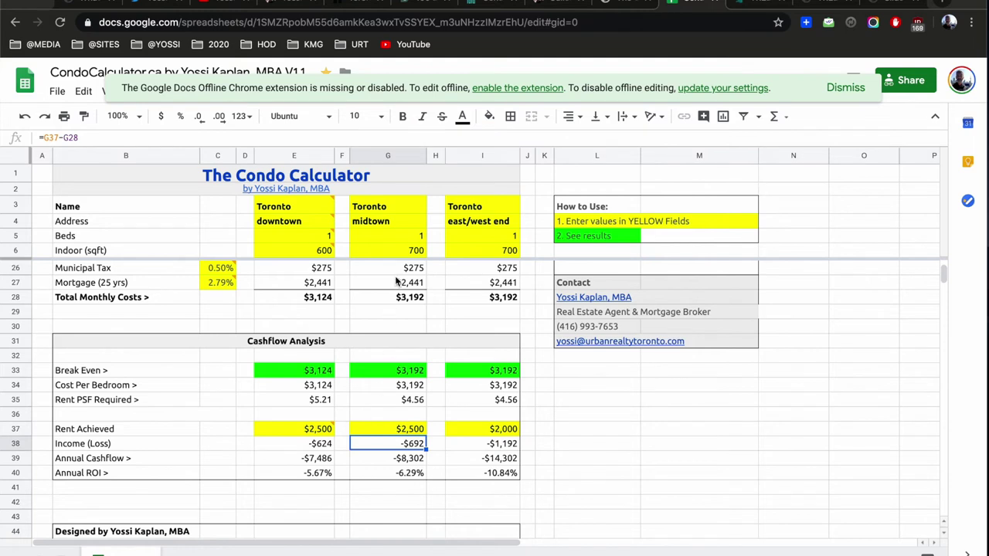
Replace the midtown bedroom count 1+1 with 2, undoing the invalid entry
click(392, 236)
key(Return)
text(+1)
key(Return)
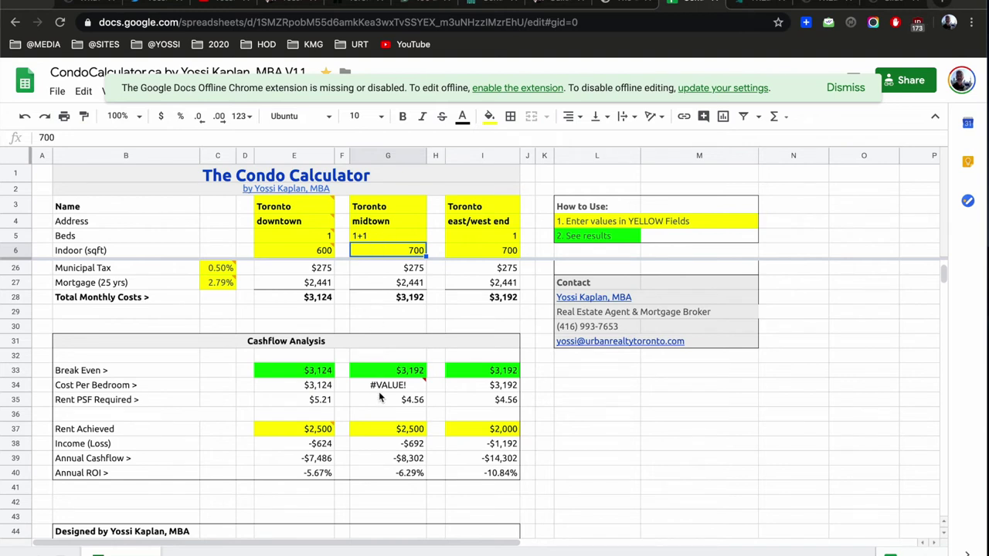
mouse_move(369, 385)
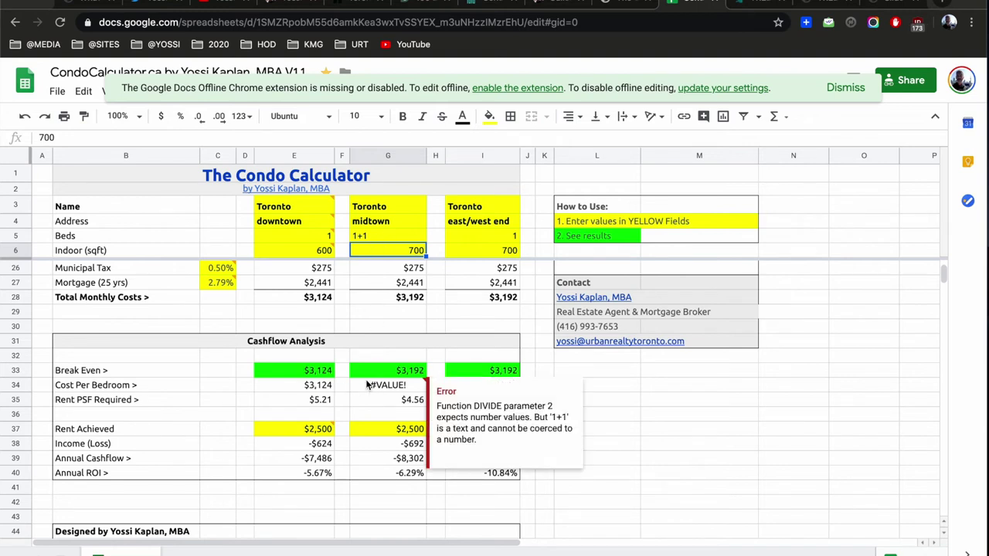
key(ctrl+z)
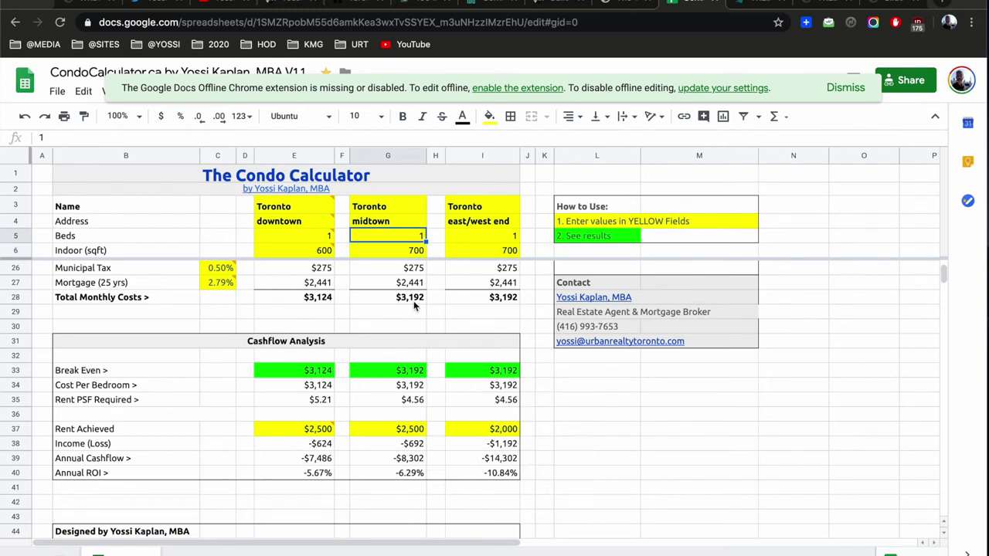
text(2)
key(Return)
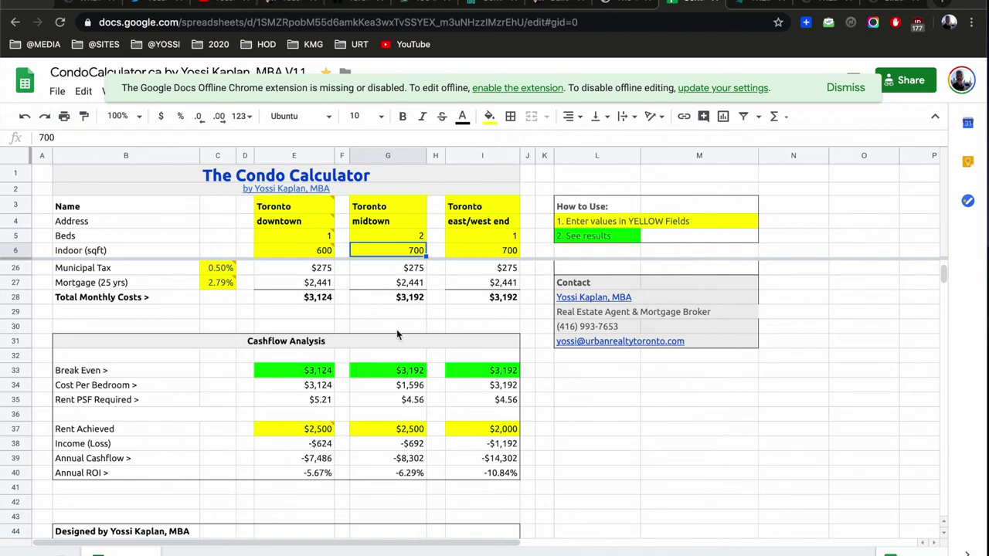
Check the midtown cost per bedroom, then enter $3,000 as its achieved rent
click(373, 386)
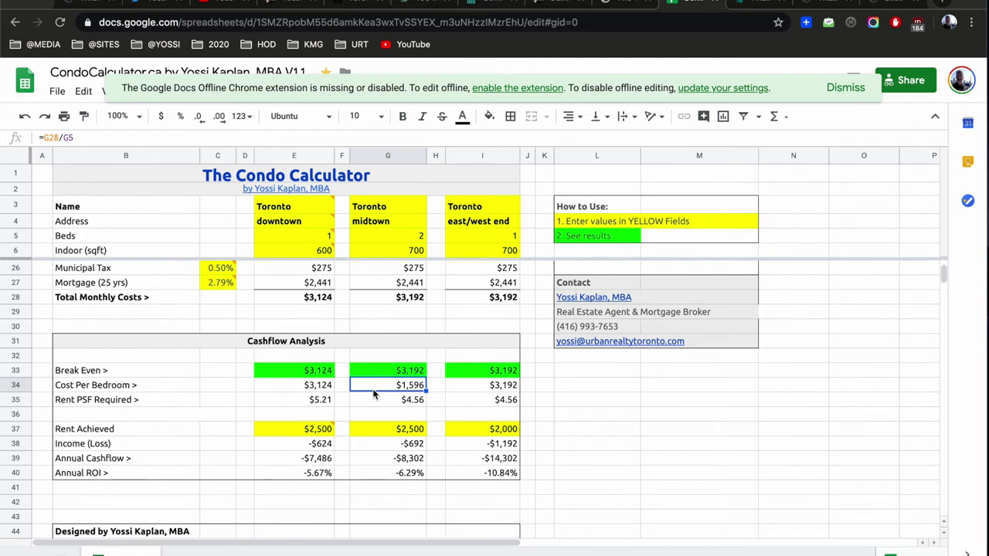
click(376, 431)
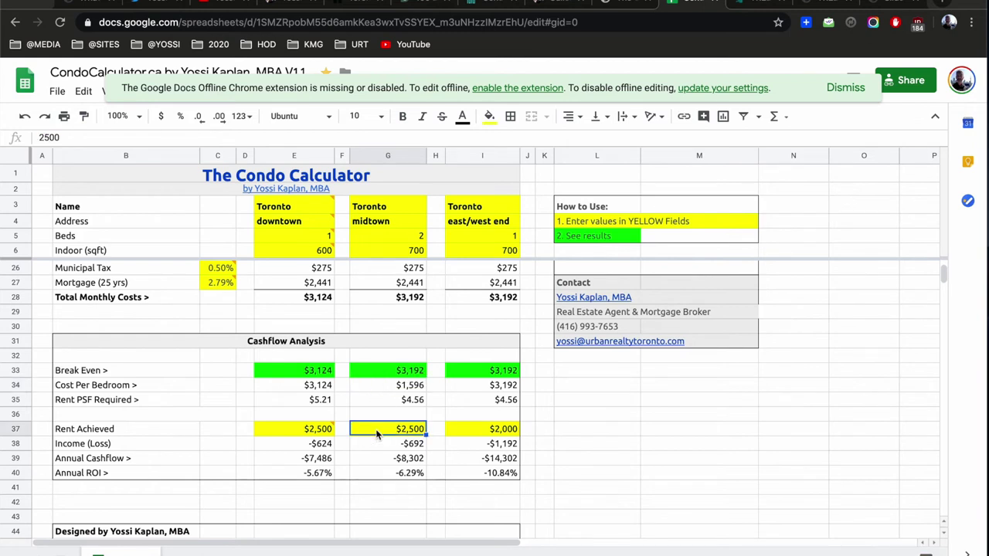
text(3)
text(000)
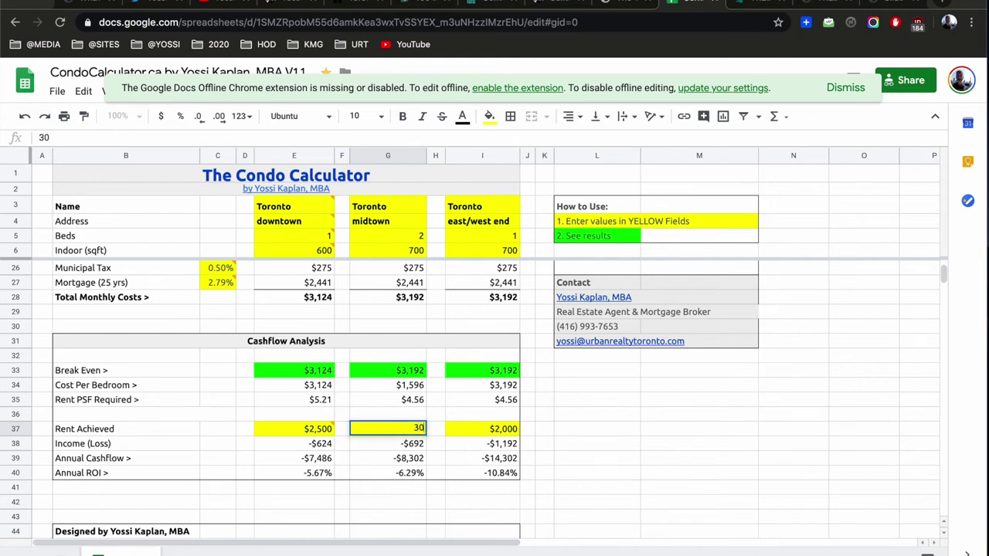
key(Return)
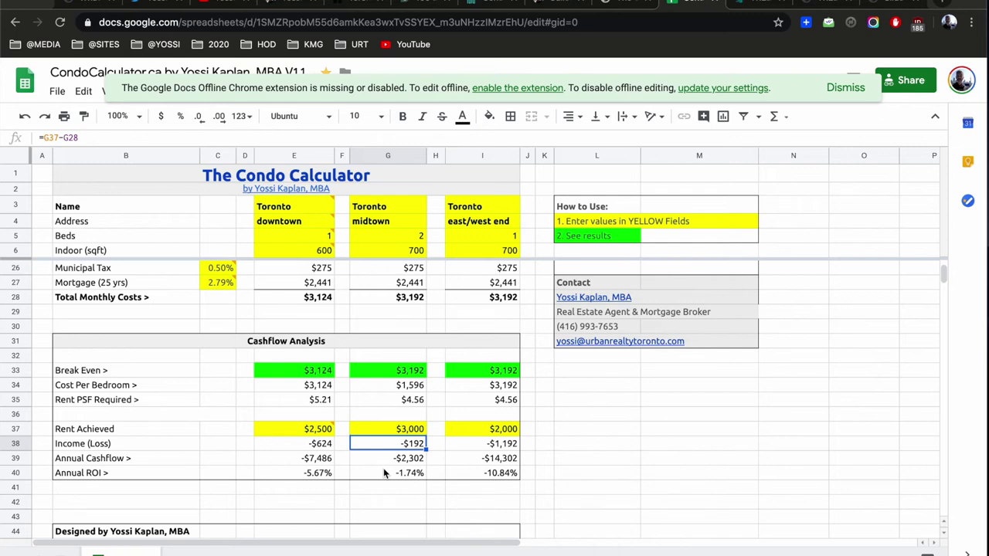
scroll(364, 387, up, 5)
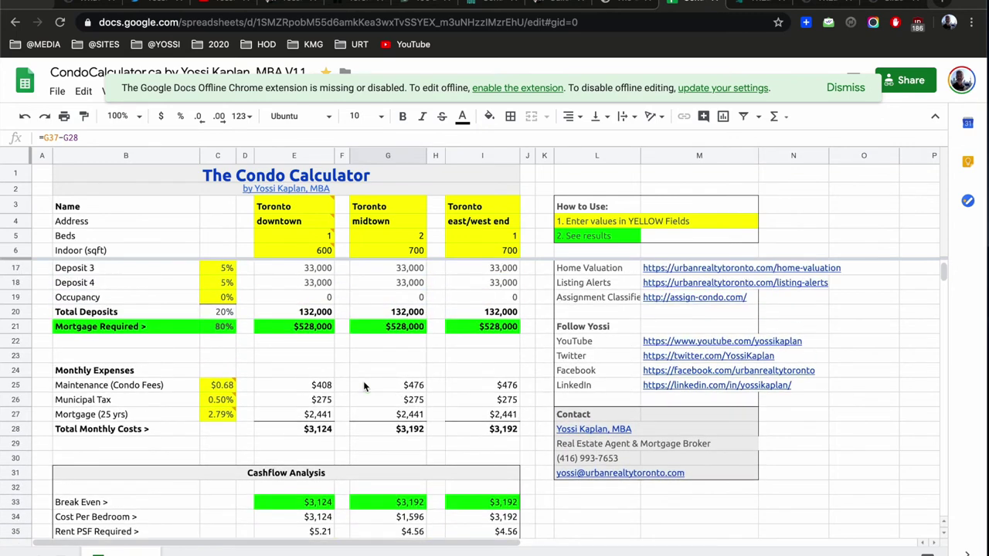
Set the occupancy deposit percentage to 5%
click(217, 301)
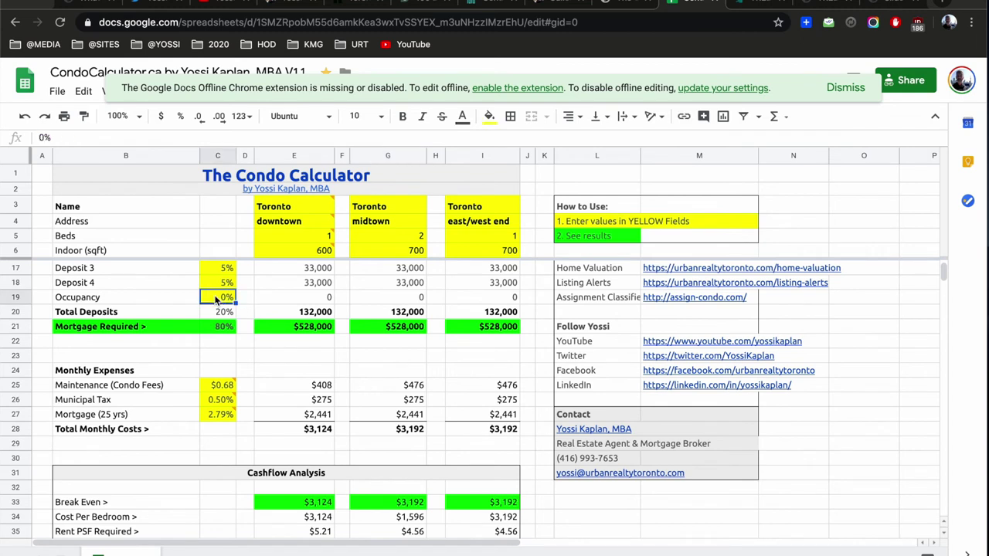
text(5)
key(Return)
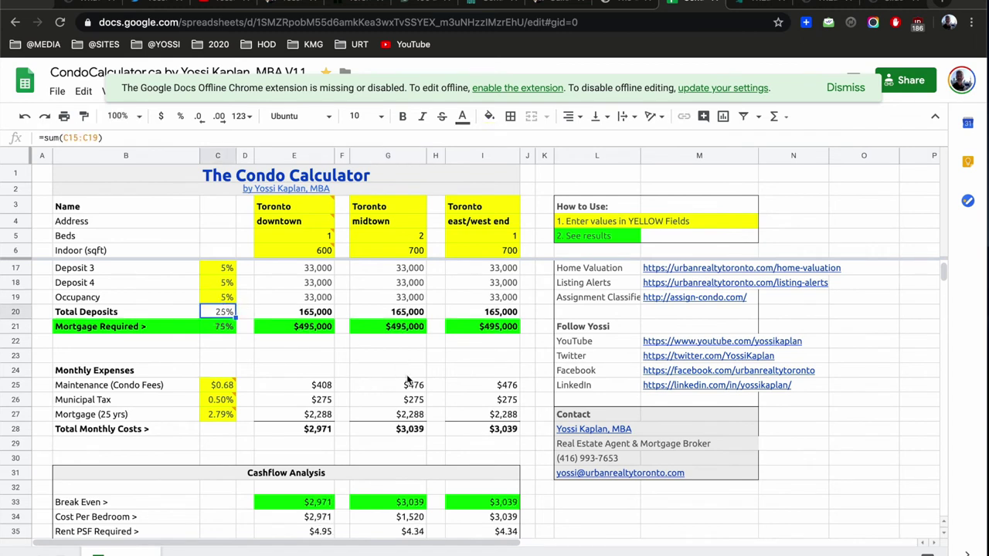
scroll(408, 380, down, 2)
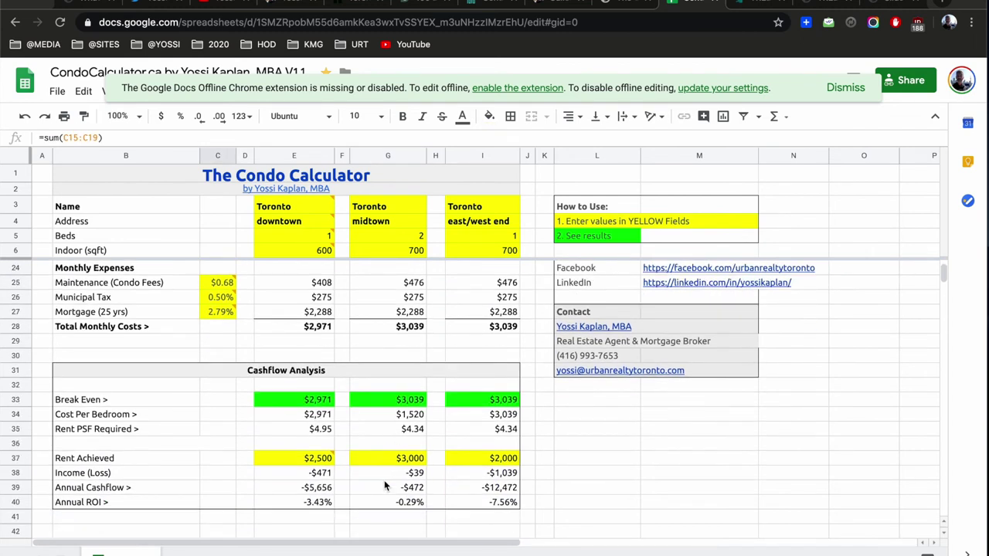
scroll(384, 486, up, 4)
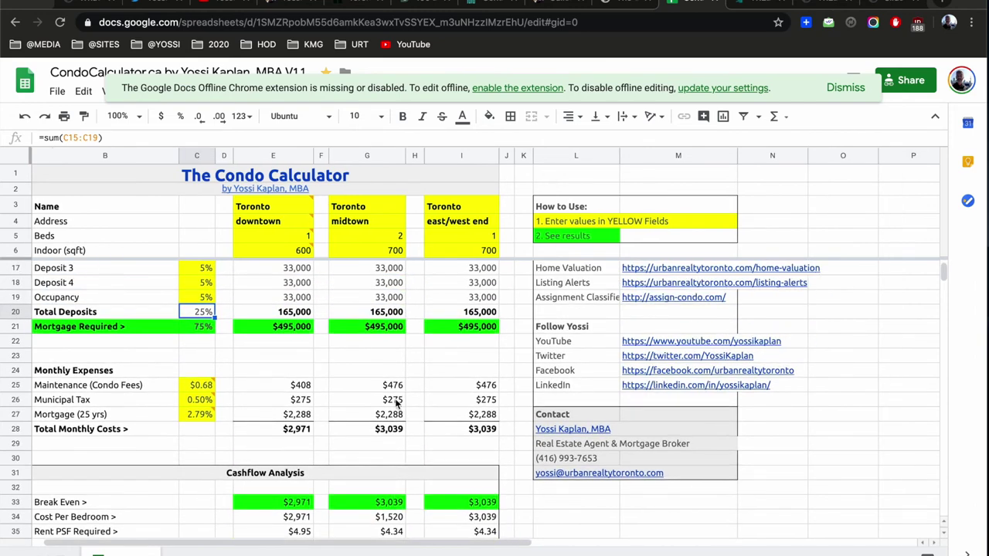
Change the east/west end unit's indoor size from 700 to 800 sqft
click(474, 223)
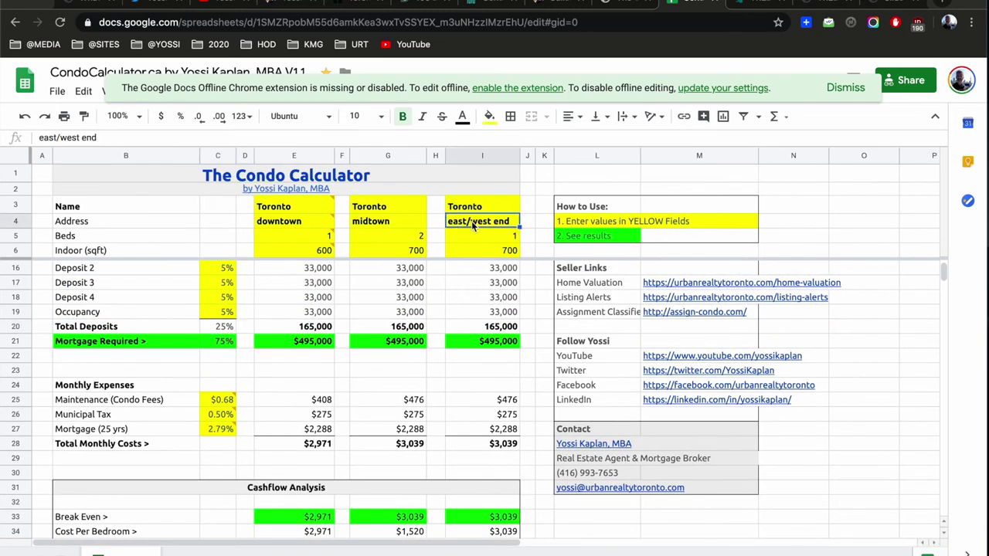
click(466, 251)
text(800)
key(Return)
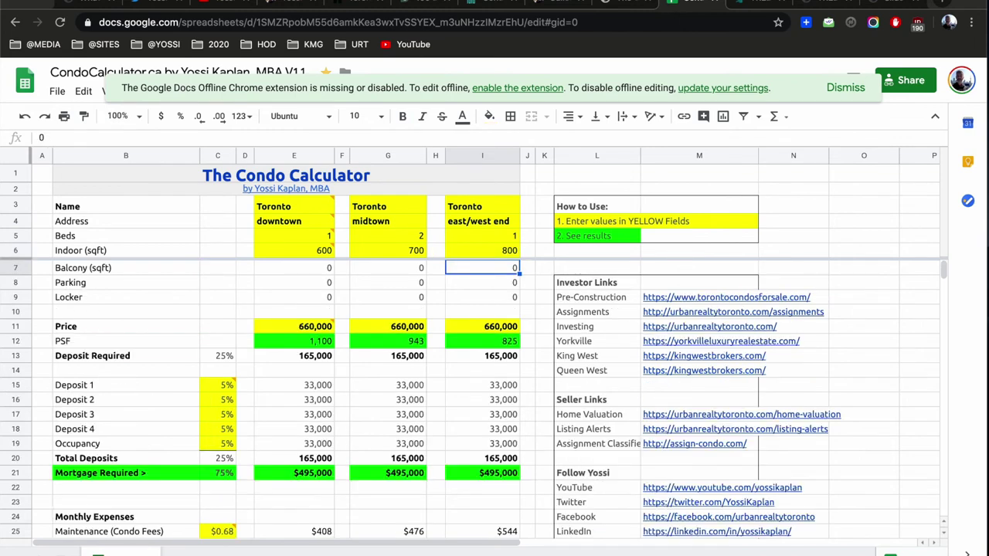
Check the east/west end unit's recalculated PSF, maintenance fee and break-even amount
click(490, 346)
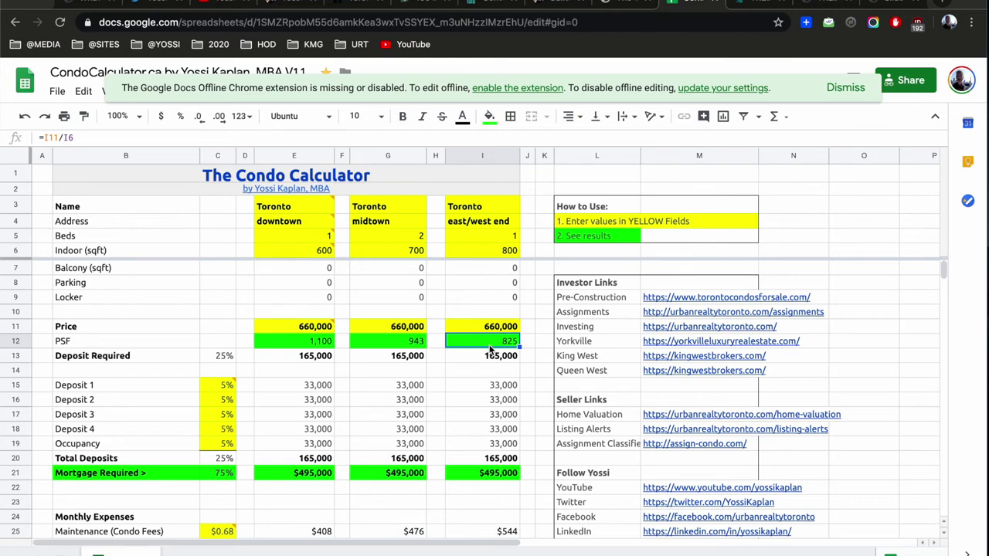
scroll(447, 436, down, 3)
click(452, 429)
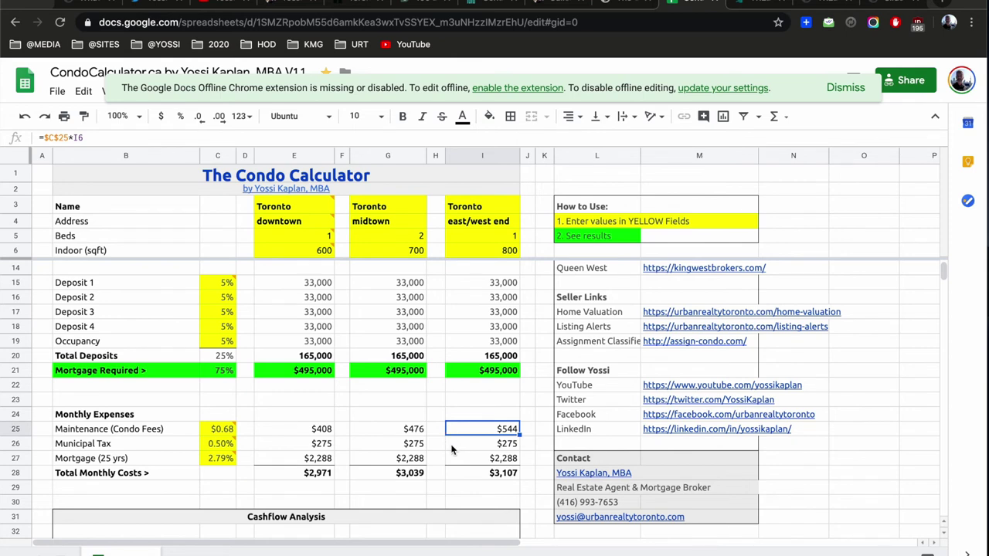
scroll(452, 449, down, 1)
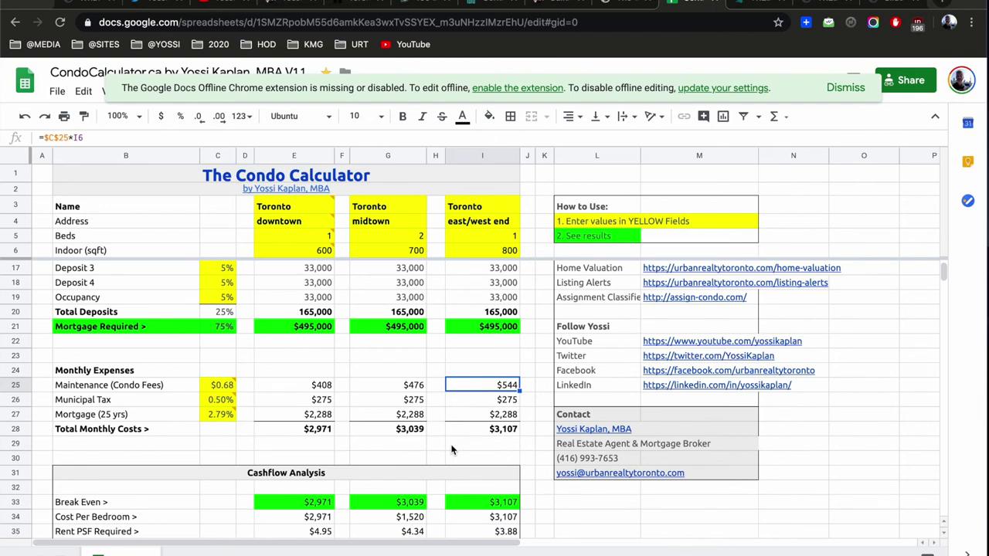
scroll(452, 450, down, 1)
scroll(461, 444, down, 1)
click(465, 402)
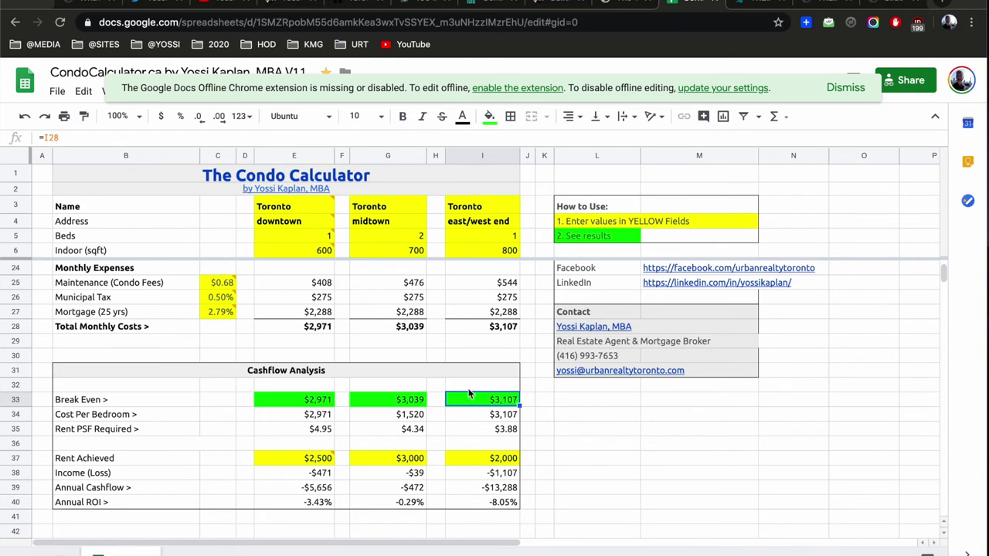
Give the east/west end unit 2 beds and compare its cost per bedroom with midtown
click(485, 235)
text(2)
key(Return)
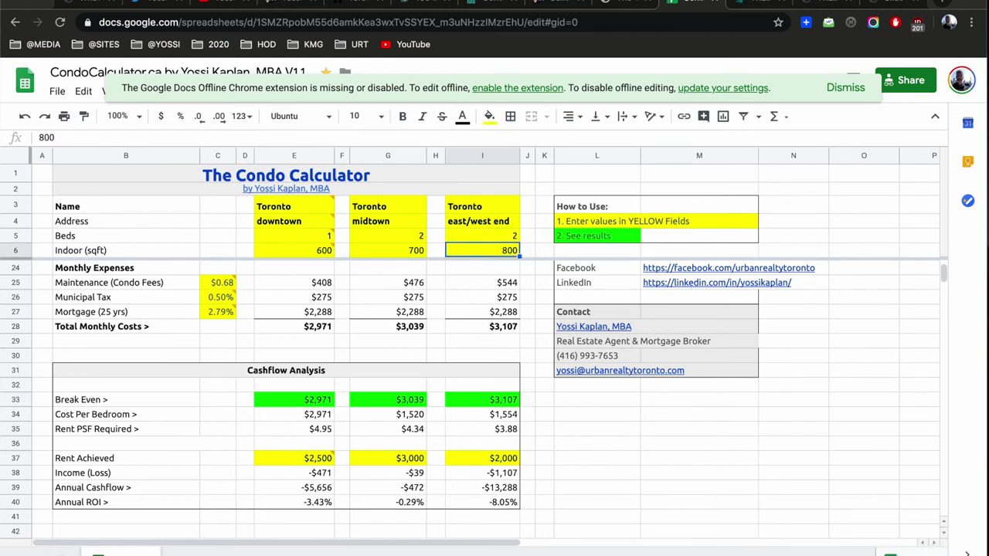
click(472, 415)
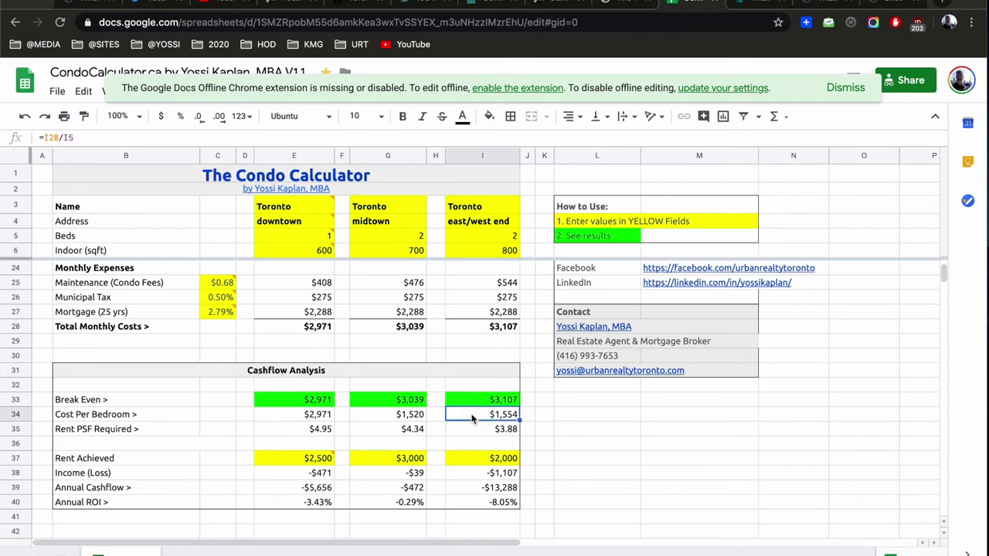
click(402, 415)
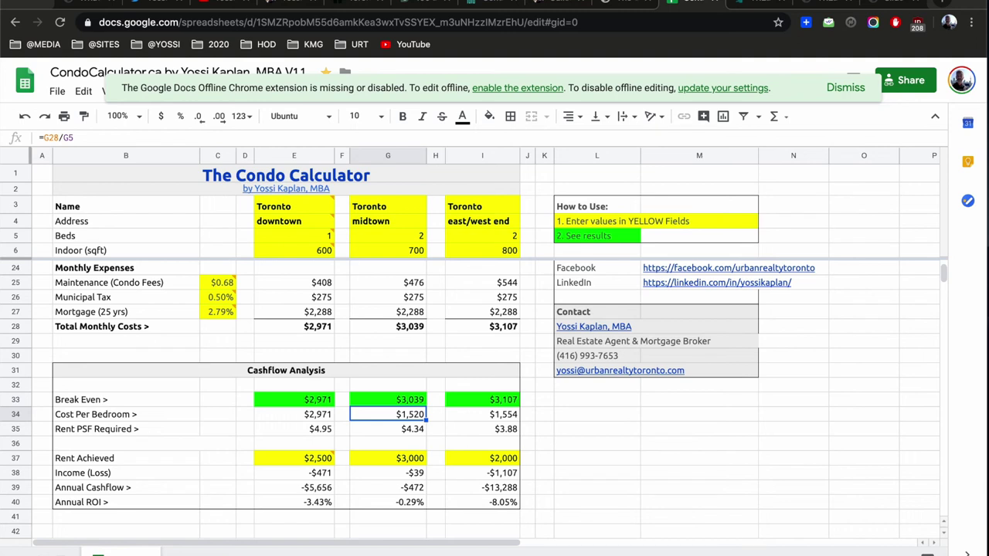
Set the east/west end unit's rent achieved to $2,600
click(494, 459)
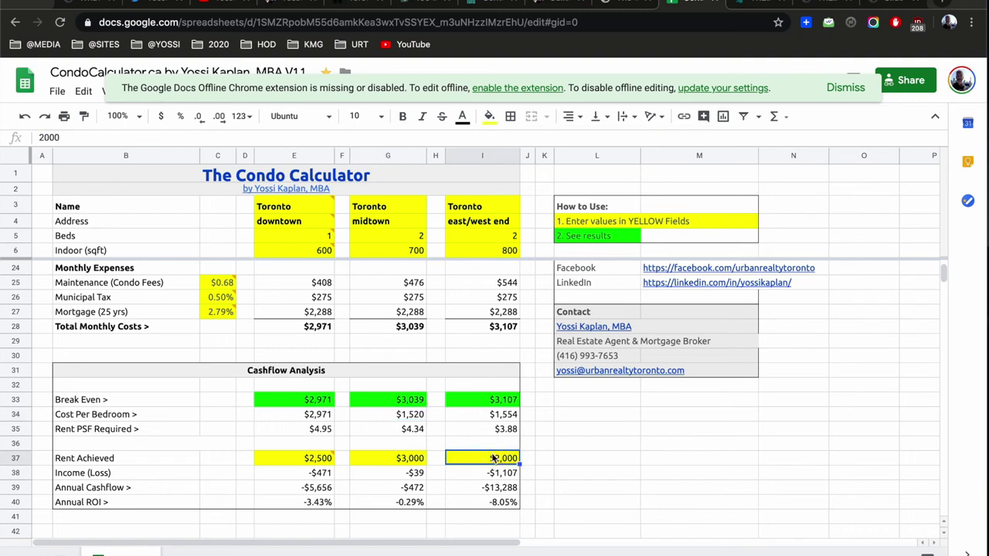
text(3)
key(BackSpace)
text(2)
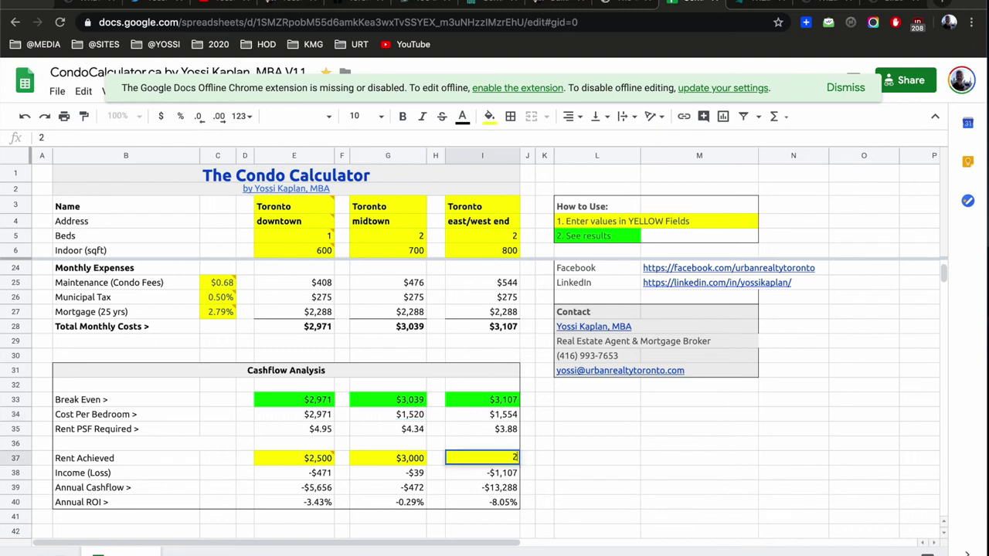
text(600)
key(Return)
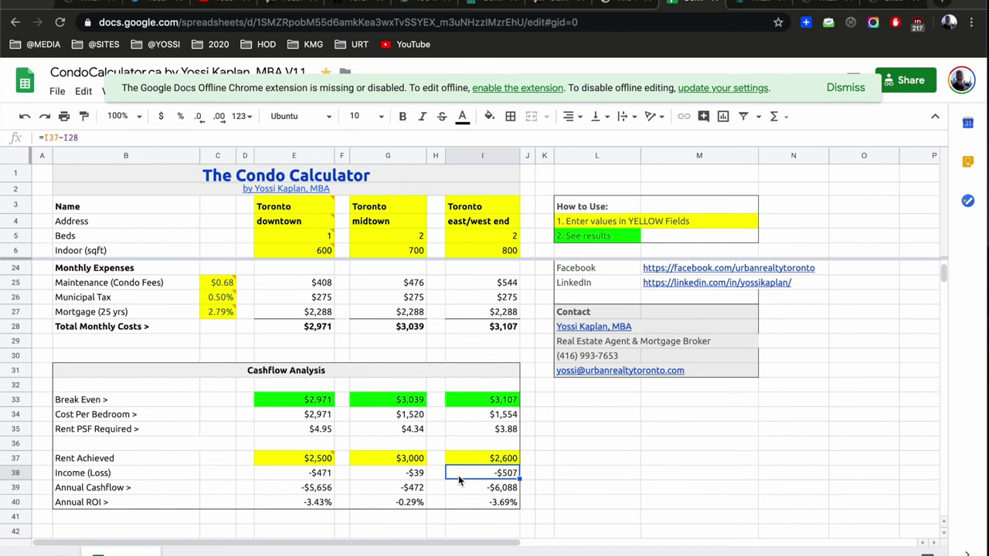
Scroll through the TREB market stats and November 2019 Market Watch, then go to the condo listings map
click(775, 4)
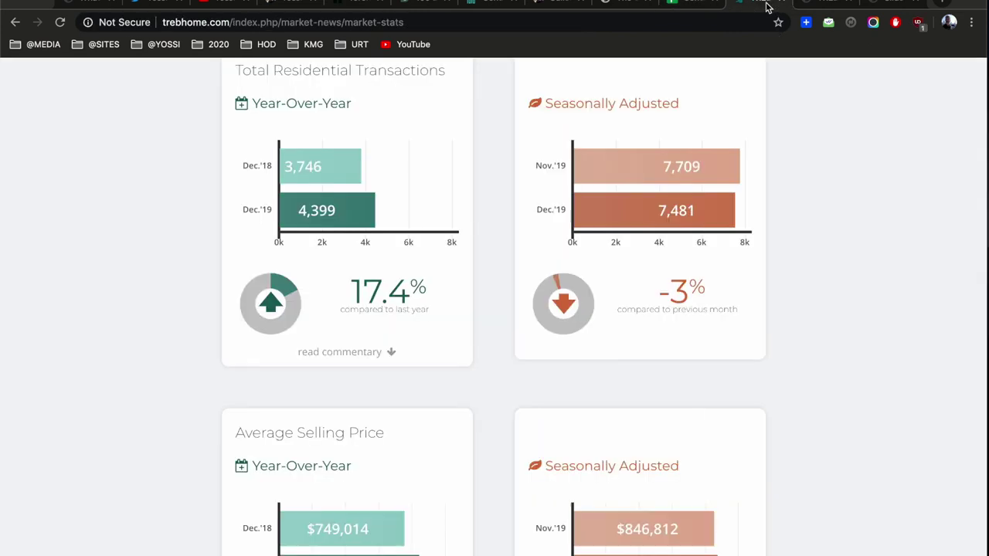
scroll(514, 287, up, 5)
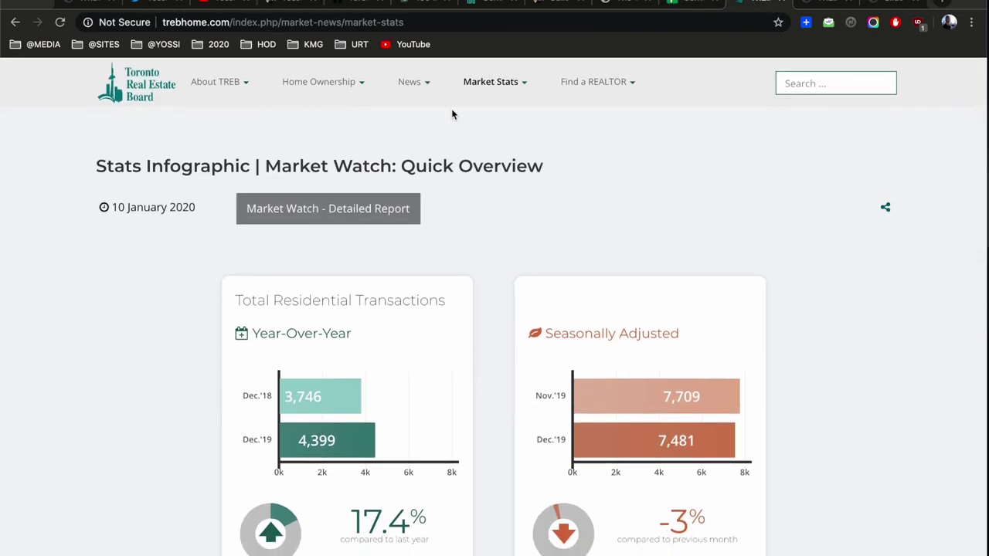
scroll(160, 353, down, 15)
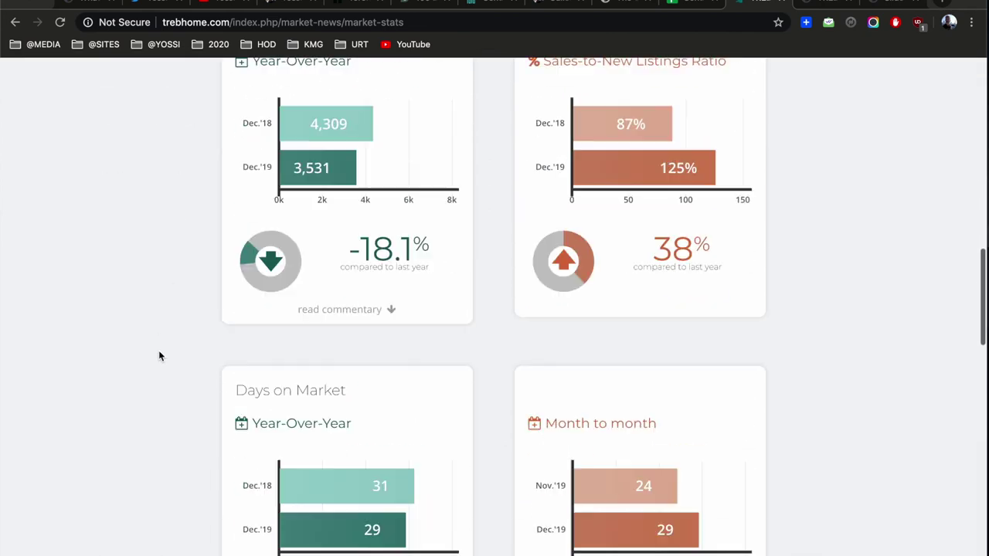
scroll(159, 355, down, 12)
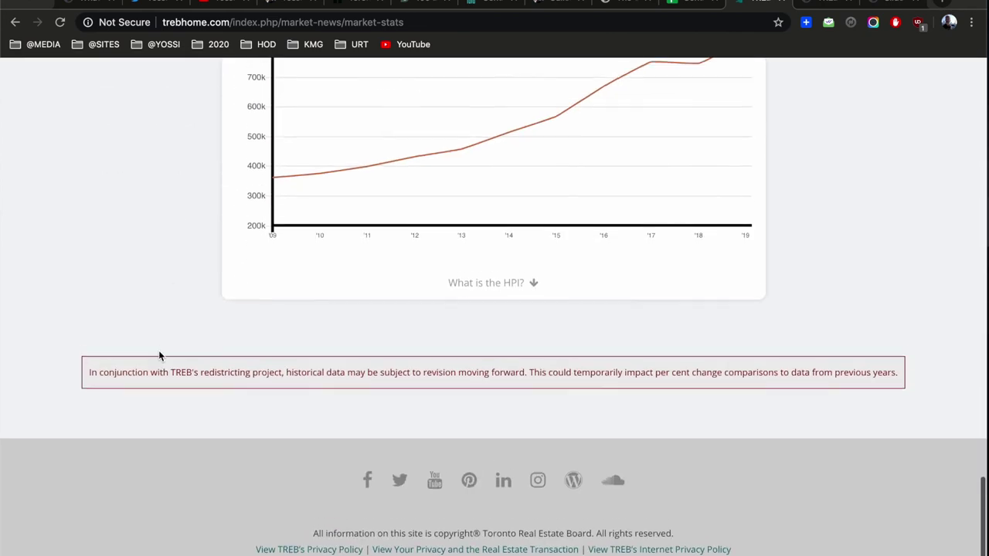
scroll(395, 144, up, 20)
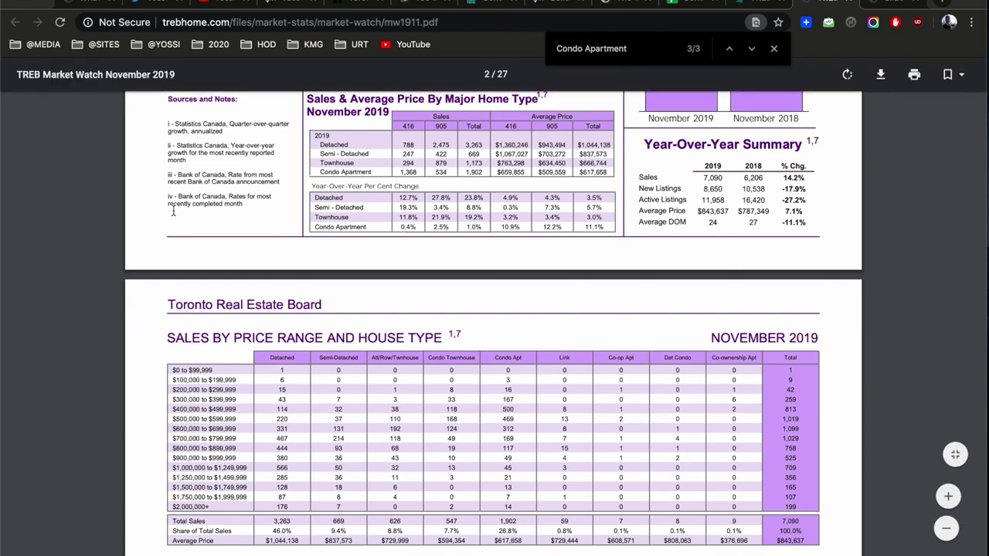
scroll(173, 210, up, 5)
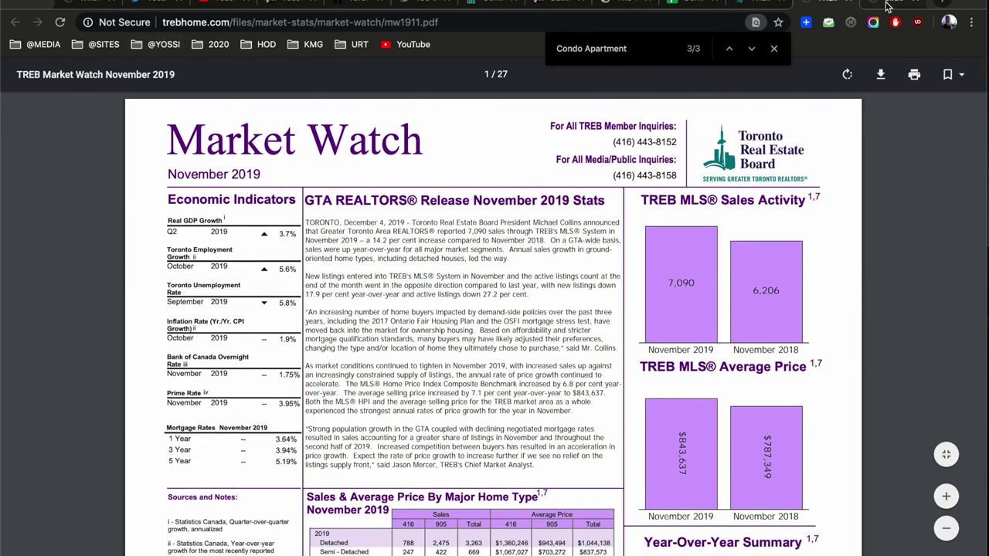
click(360, 7)
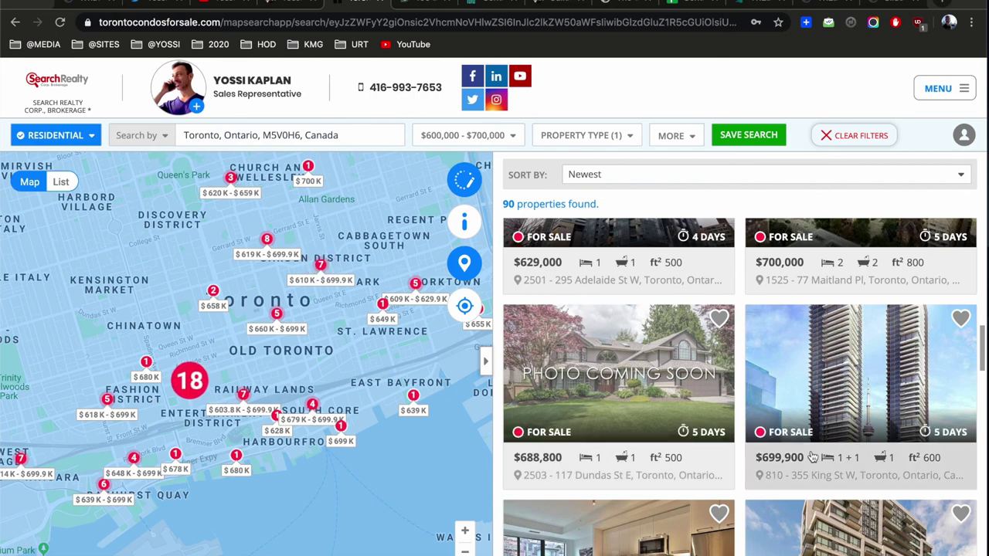
Scroll the $600,000–$700,000 listings beside the map, then return to the Condo Calculator sheet
scroll(811, 457, down, 4)
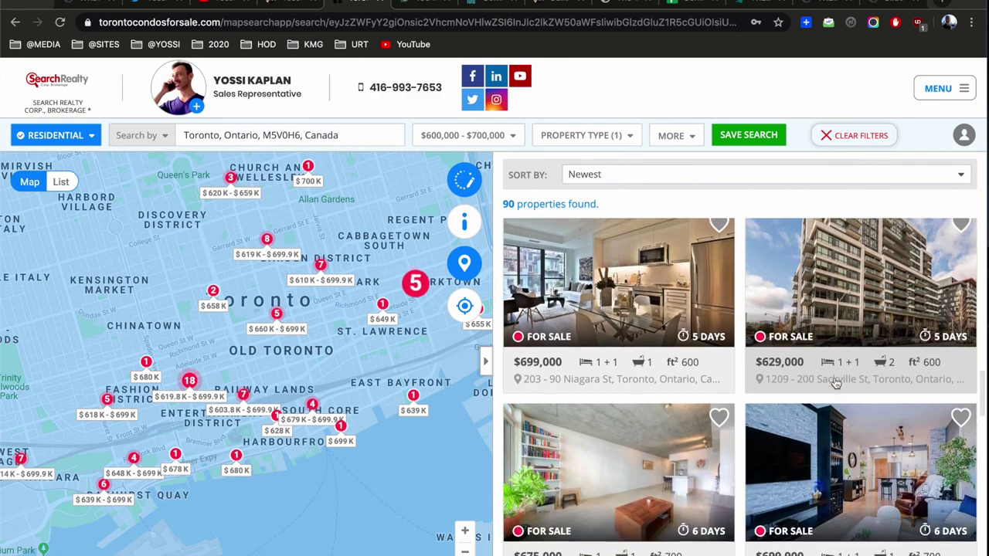
scroll(633, 363, down, 2)
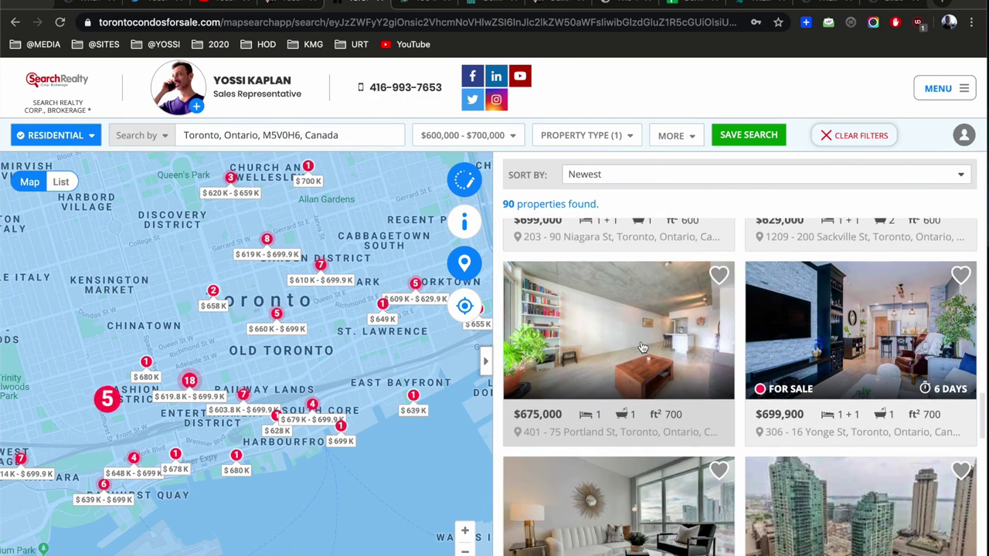
scroll(641, 347, down, 2)
scroll(806, 326, down, 1)
scroll(593, 386, down, 2)
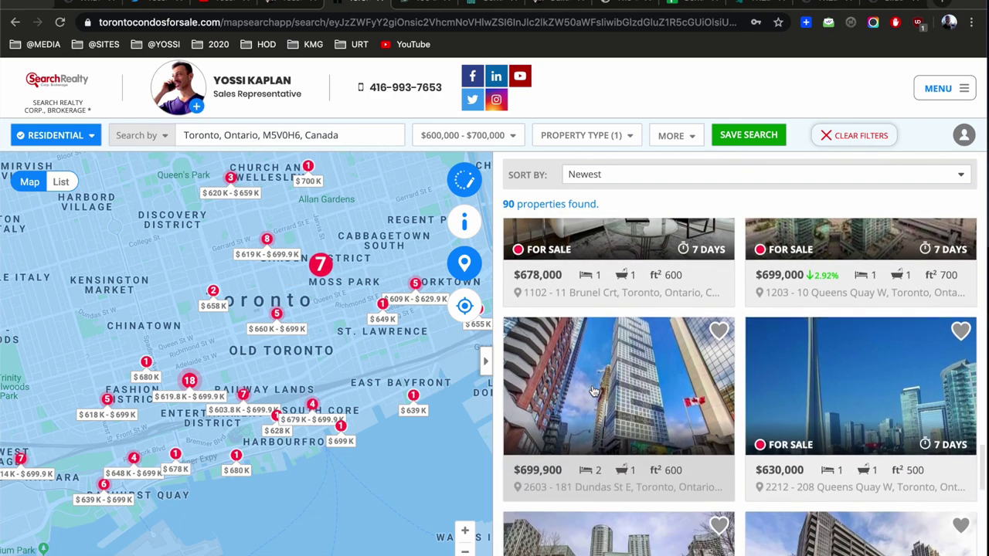
scroll(594, 391, down, 2)
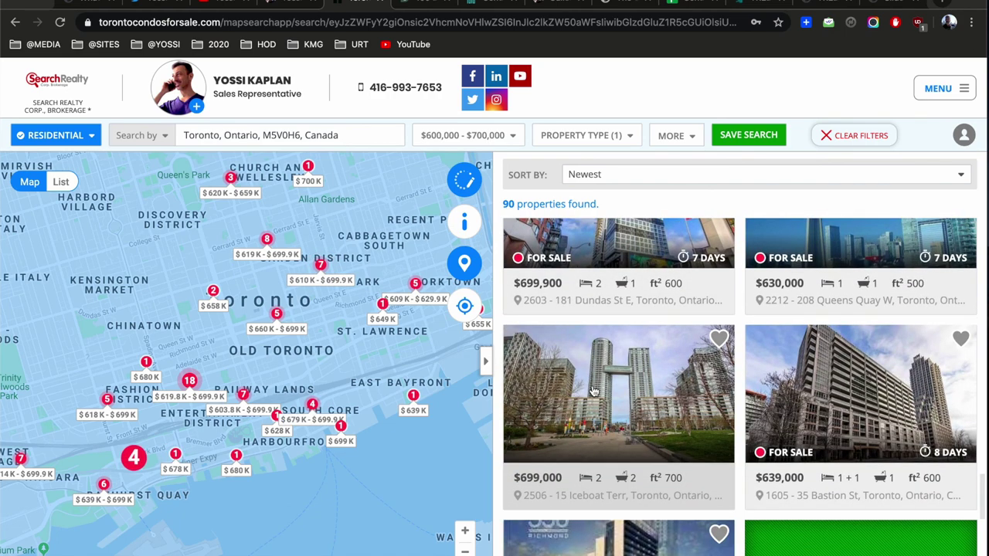
scroll(594, 391, down, 2)
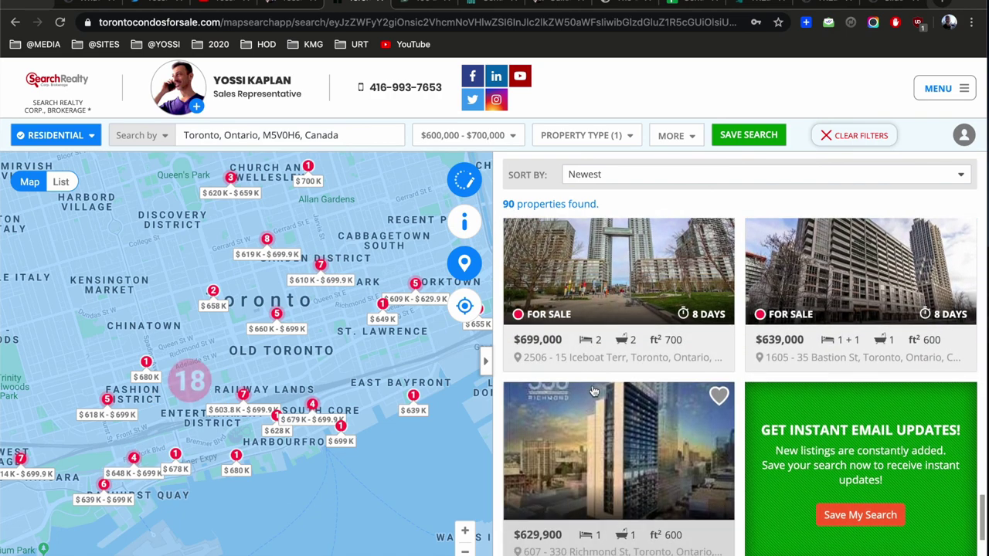
click(692, 4)
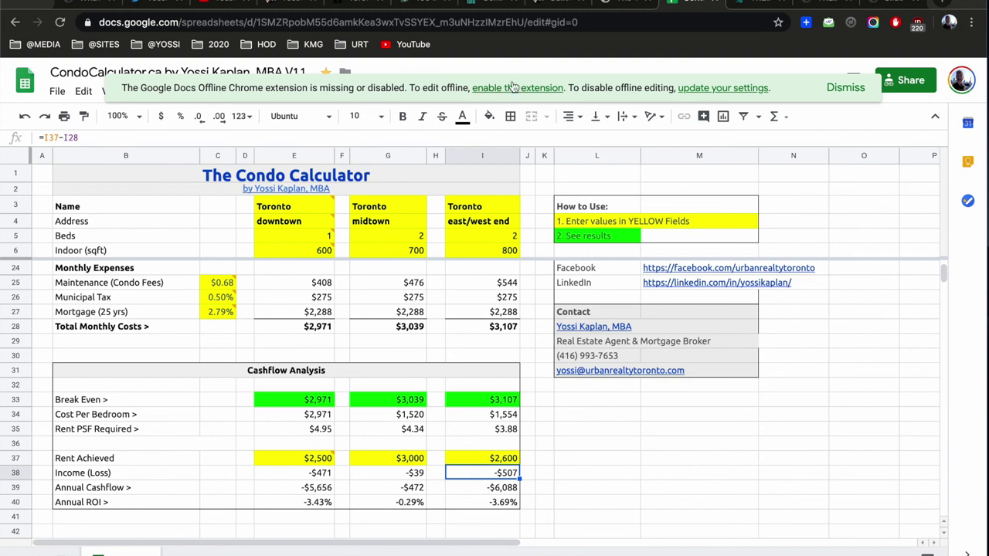
Show the condocalculator.ca download page, revisit the spreadsheet, then the Twitter profile and YouTube videos page
click(625, 2)
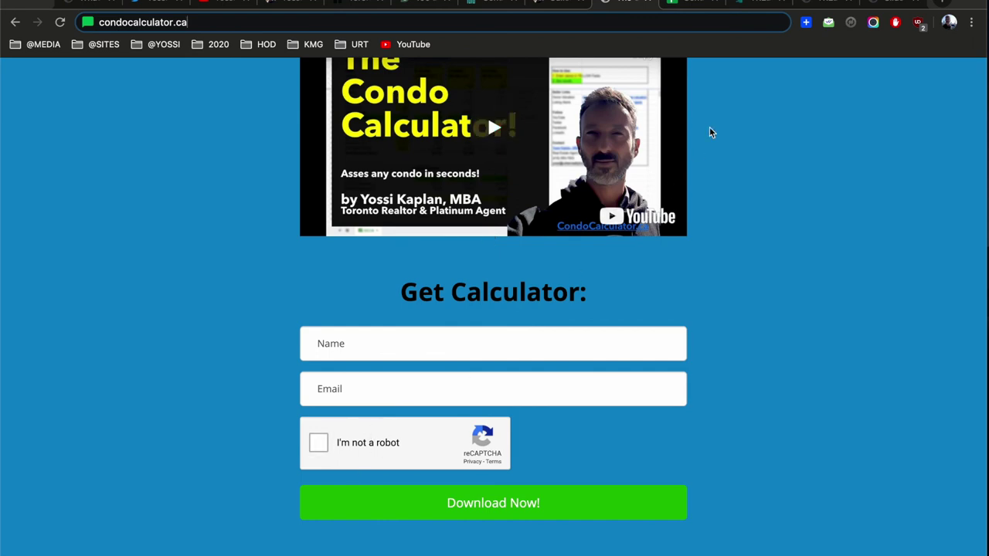
click(690, 4)
mouse_move(734, 290)
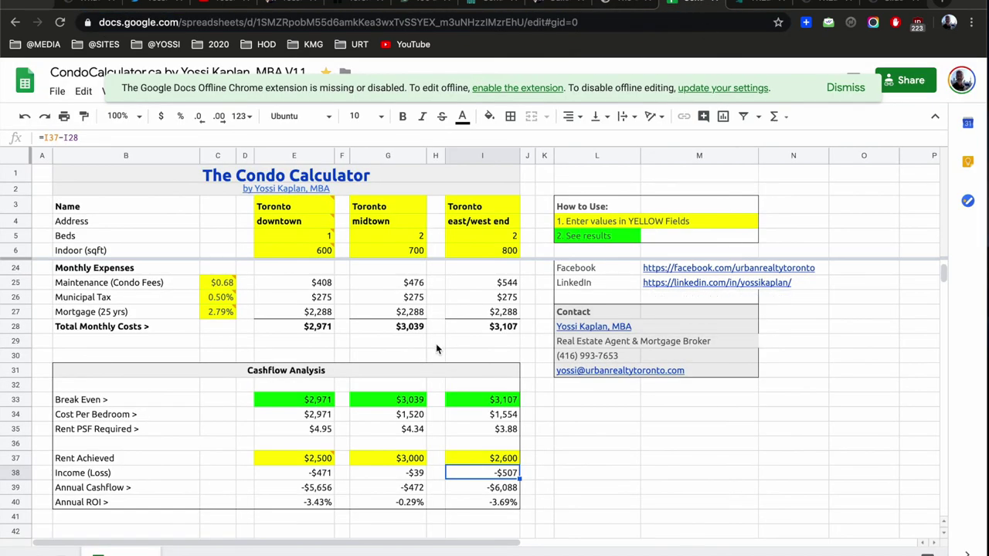
click(143, 5)
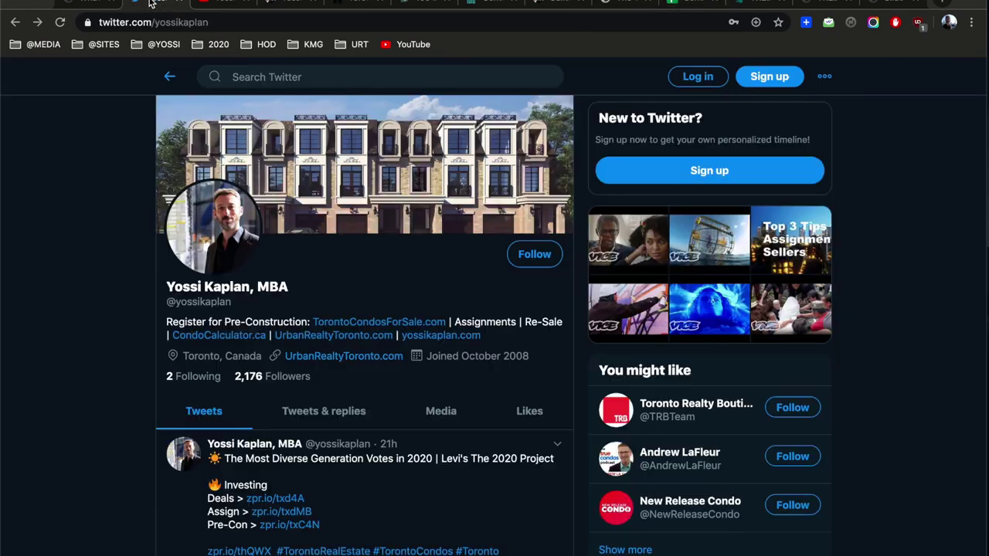
click(213, 7)
scroll(222, 262, up, 5)
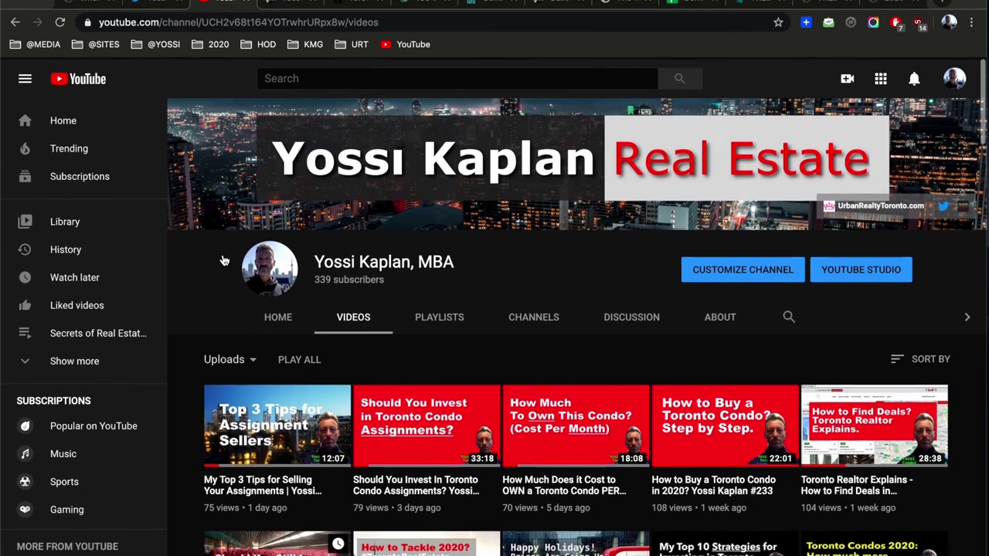
scroll(222, 261, down, 3)
scroll(223, 254, up, 2)
scroll(222, 259, down, 2)
scroll(222, 258, up, 1)
scroll(223, 261, up, 2)
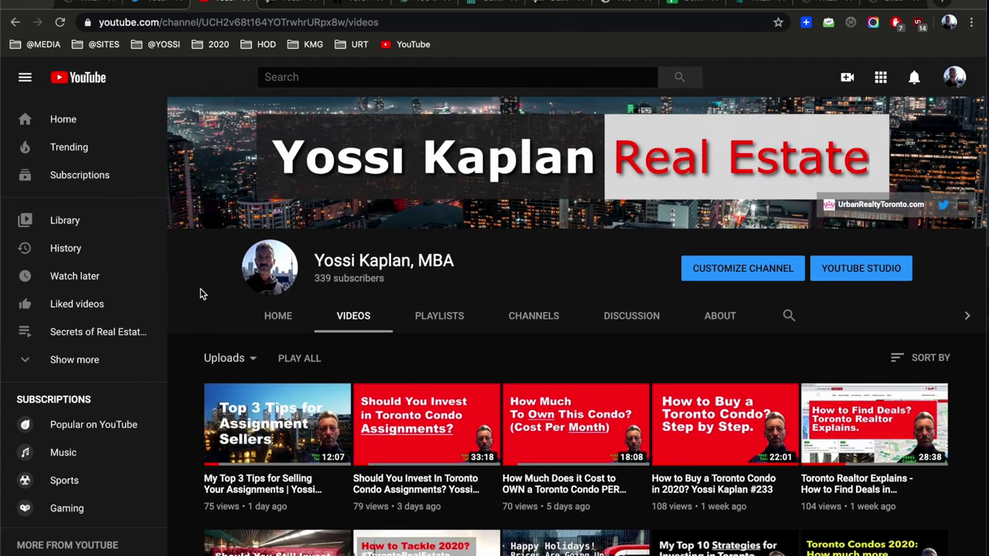